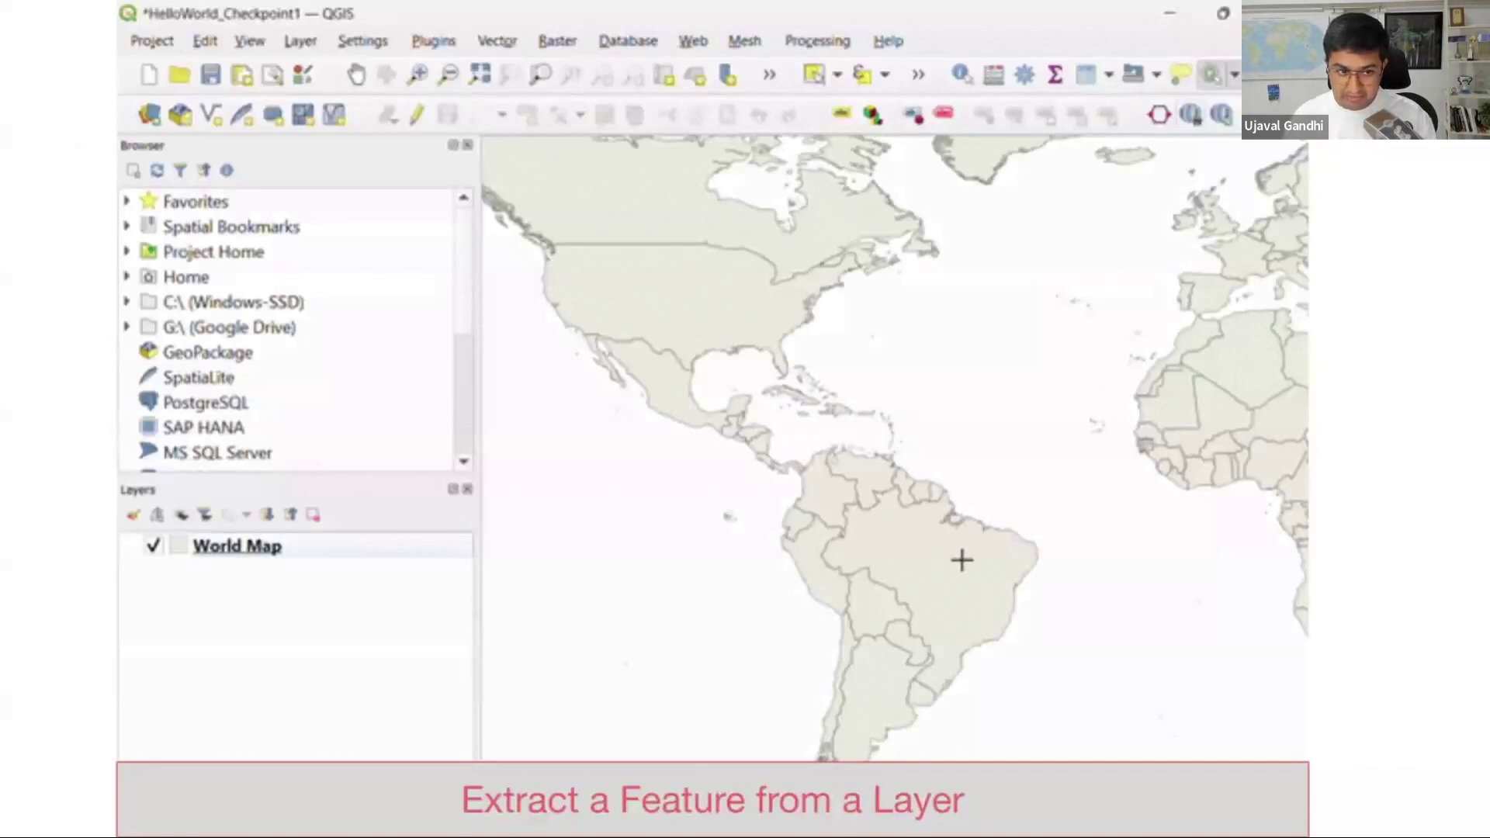
# Extract Brazil and then the United States from World Map into new layers, five times over
pyautogui.click(961, 559)
pyautogui.click(688, 316)
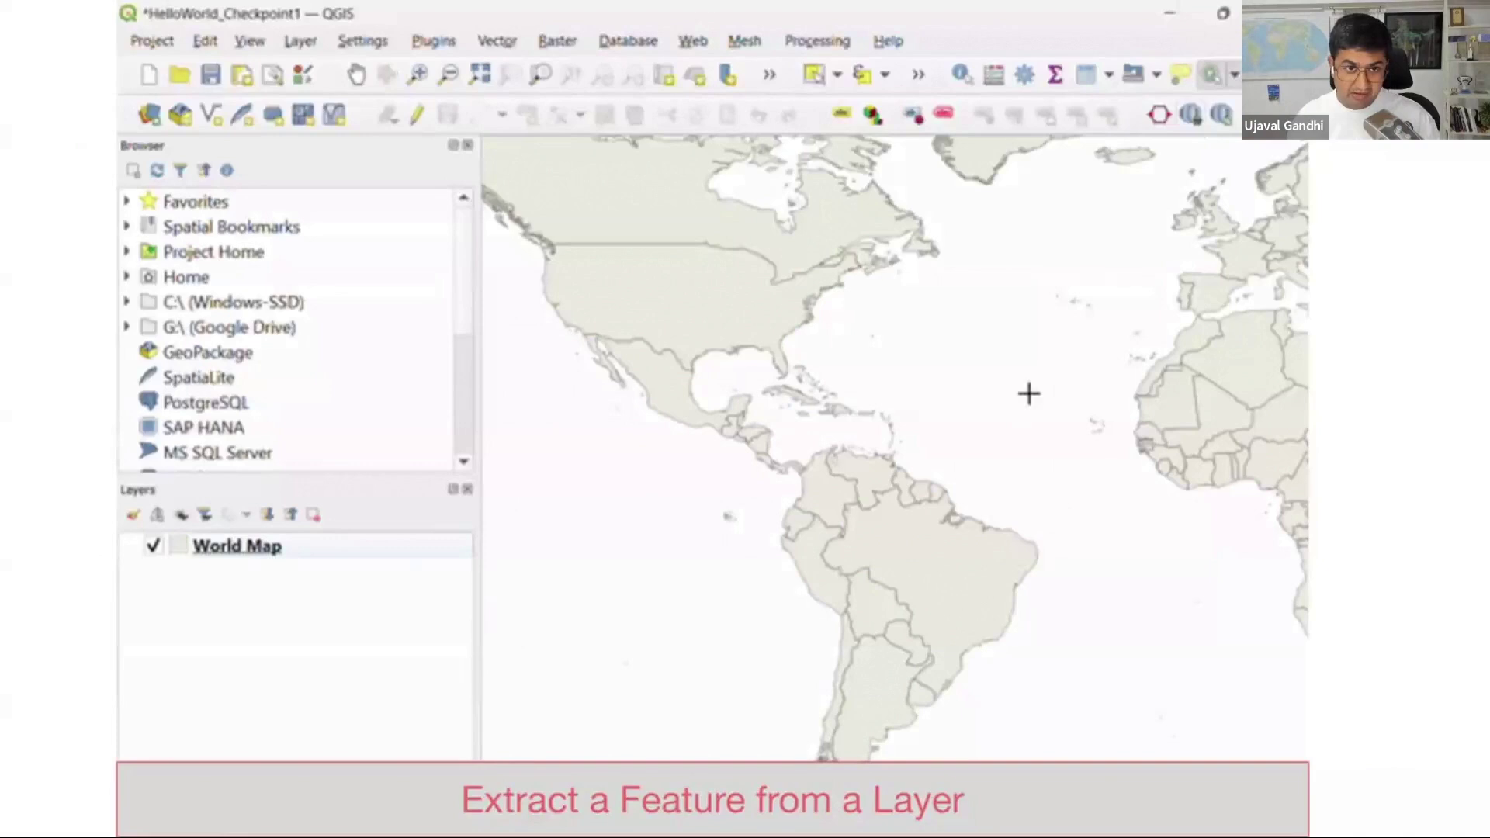
pyautogui.click(961, 558)
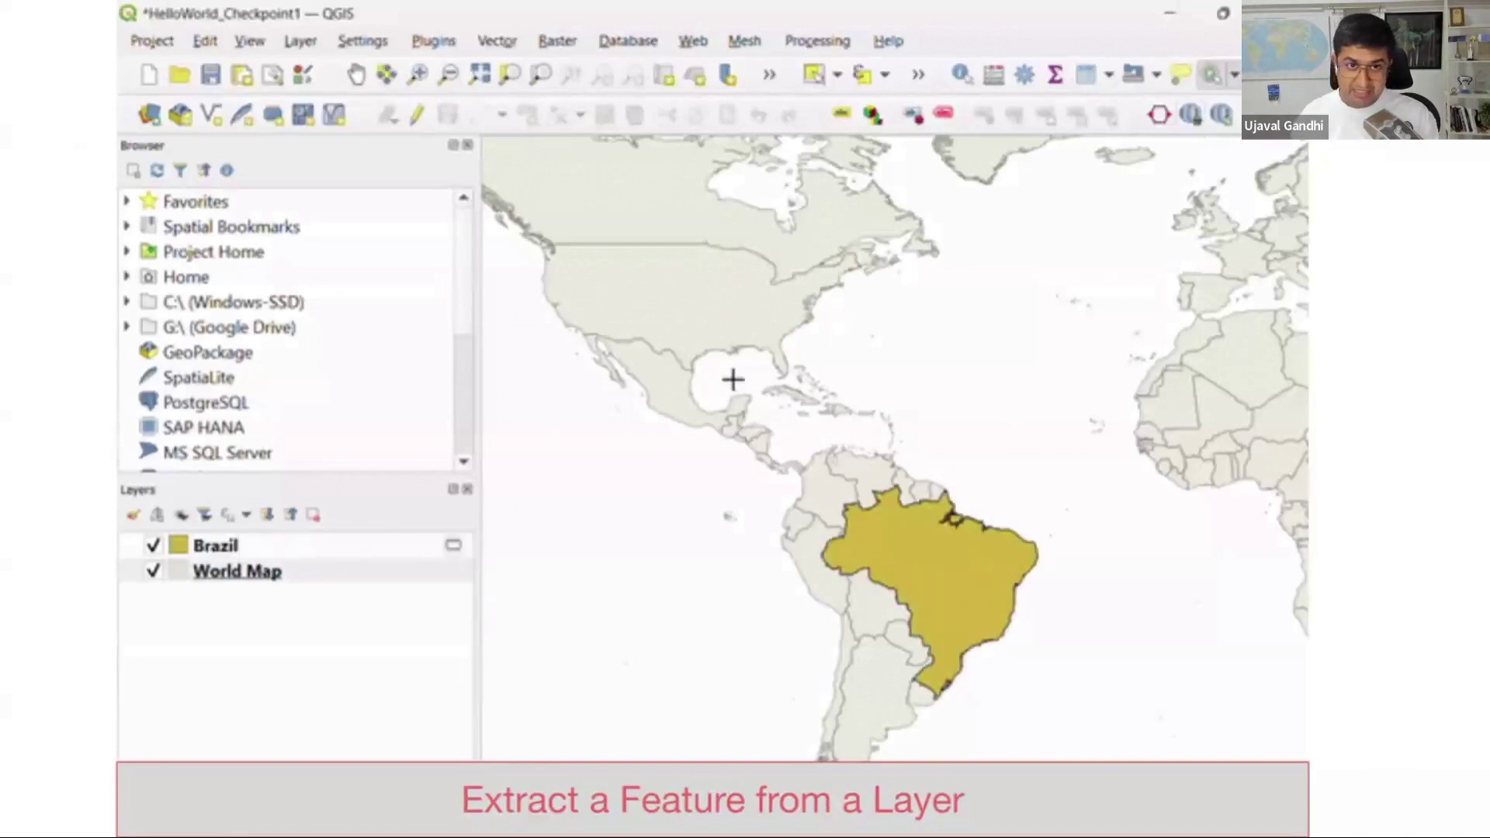
pyautogui.click(688, 314)
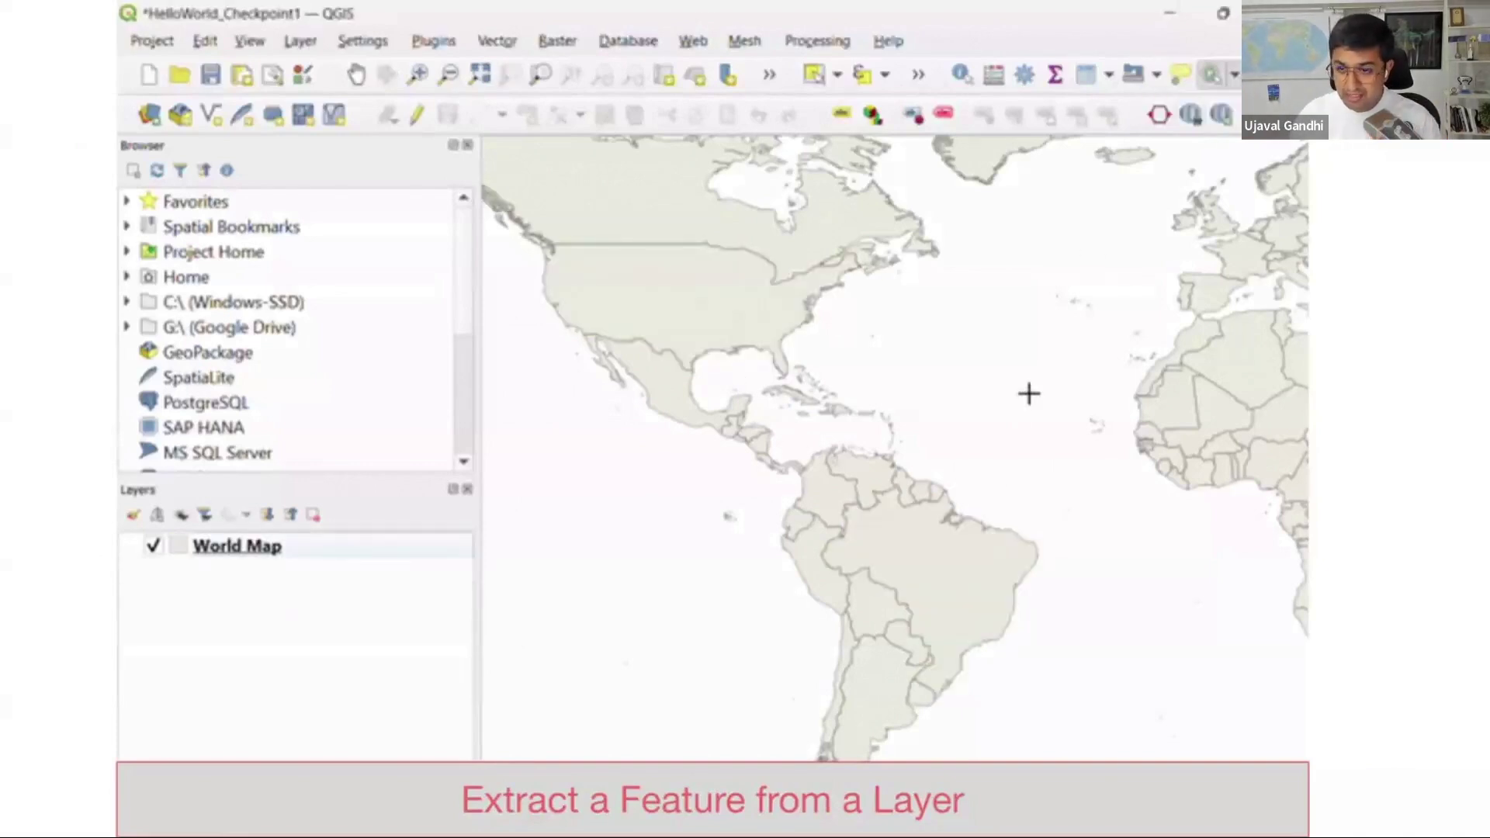
pyautogui.click(961, 558)
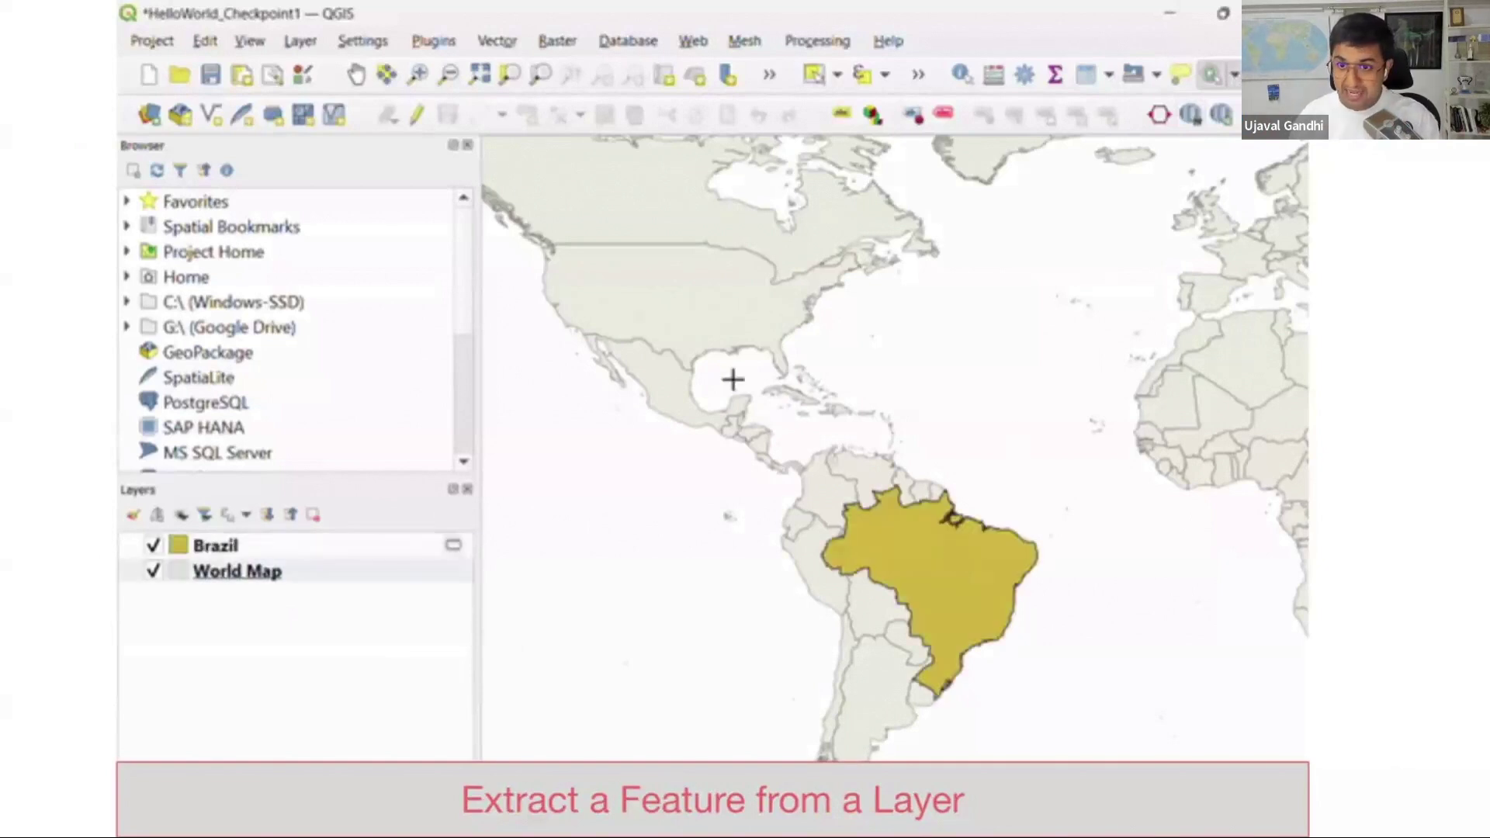
pyautogui.click(688, 314)
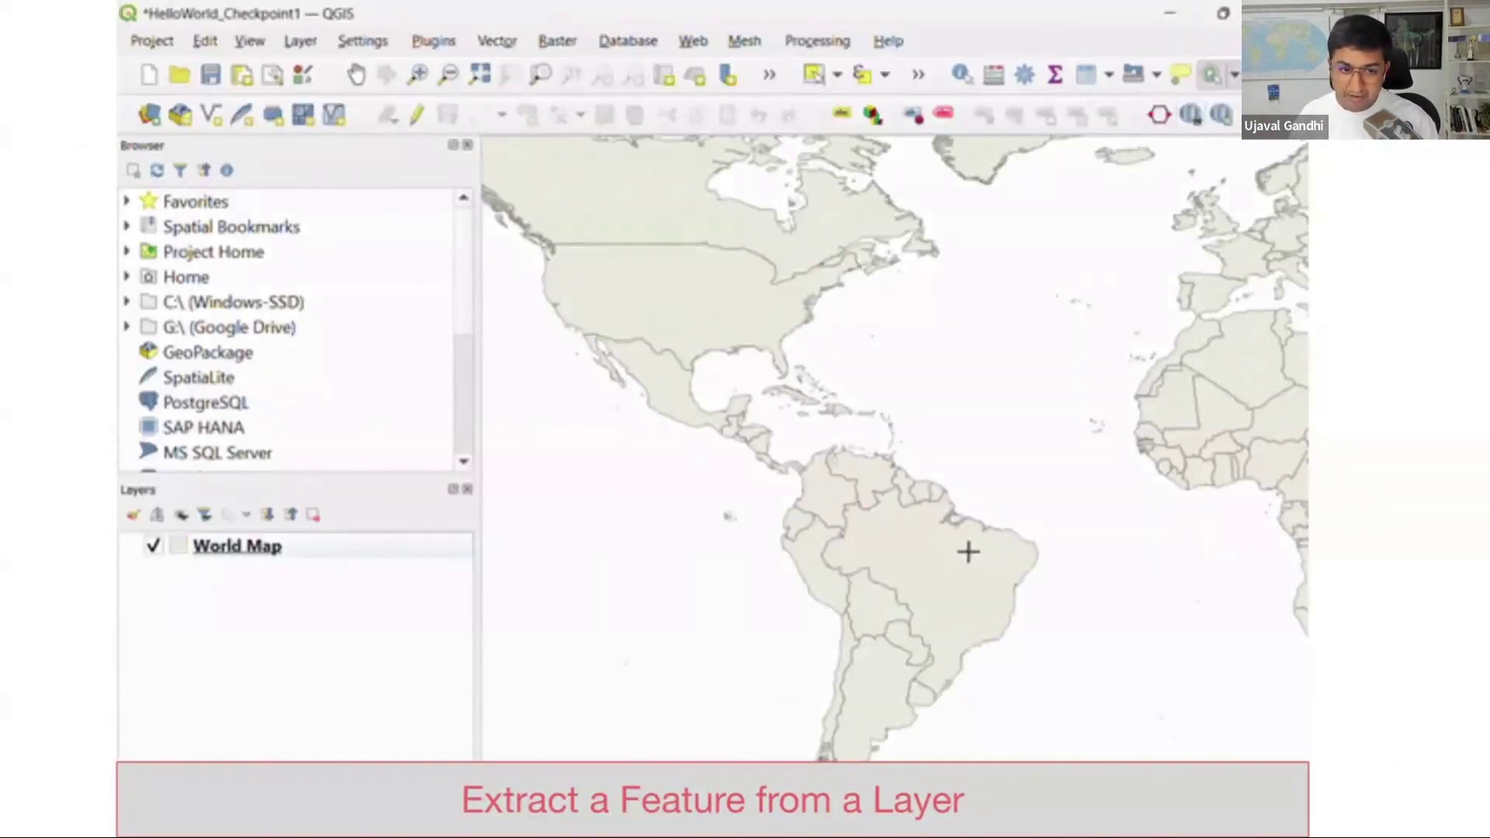
pyautogui.click(962, 558)
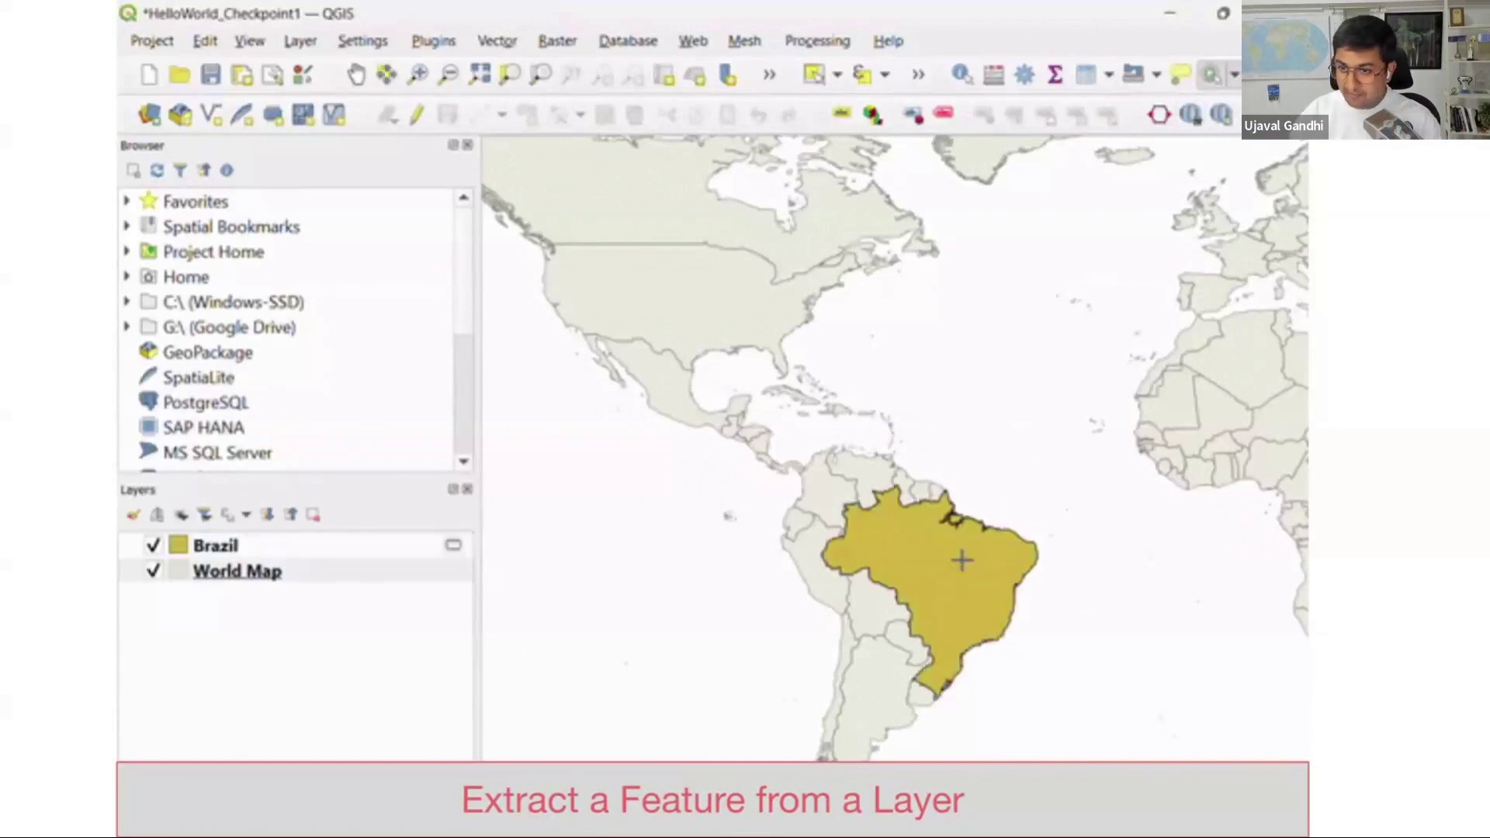
pyautogui.click(688, 314)
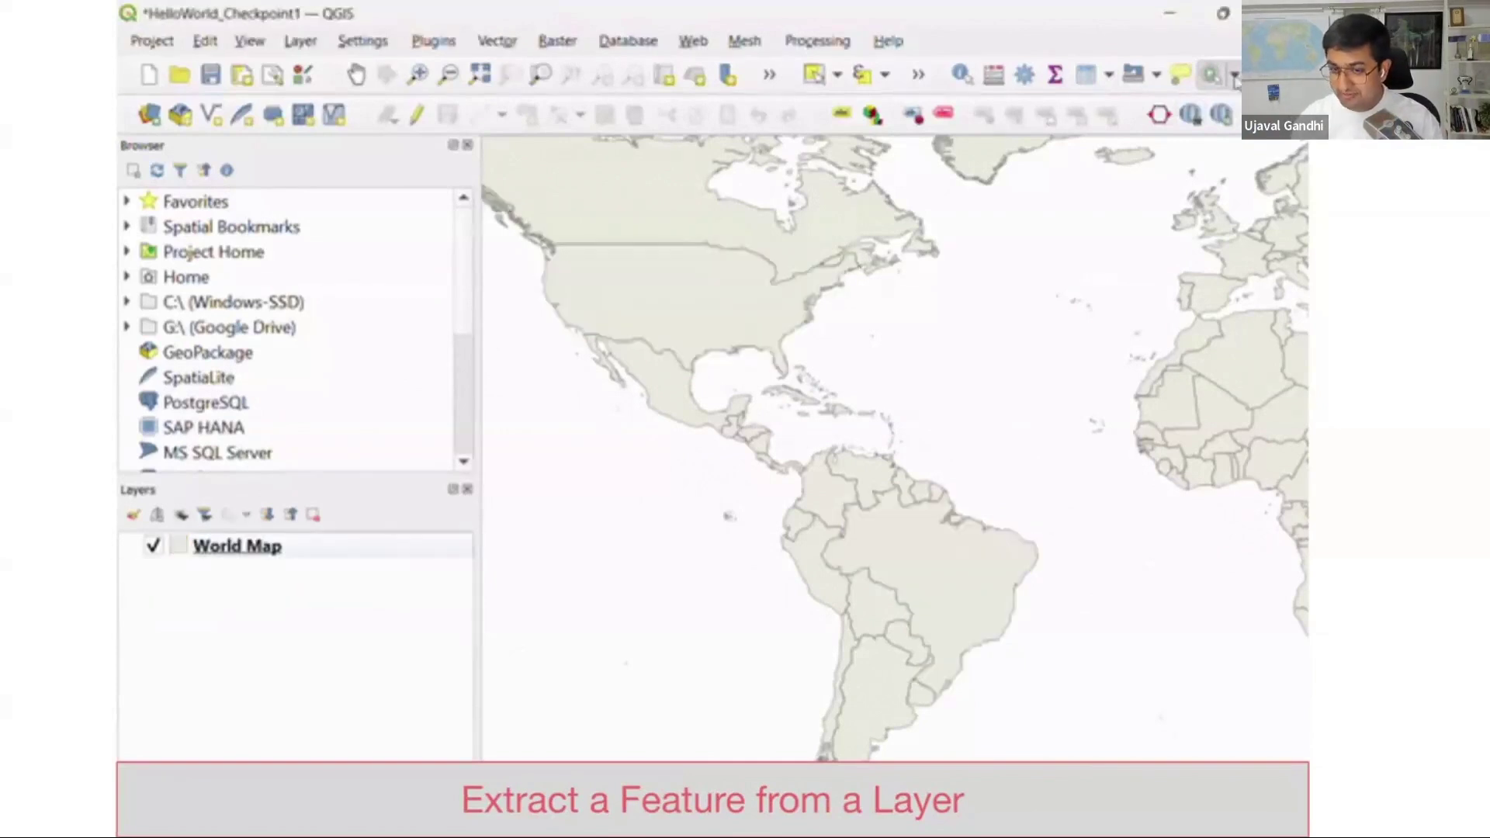
pyautogui.click(955, 557)
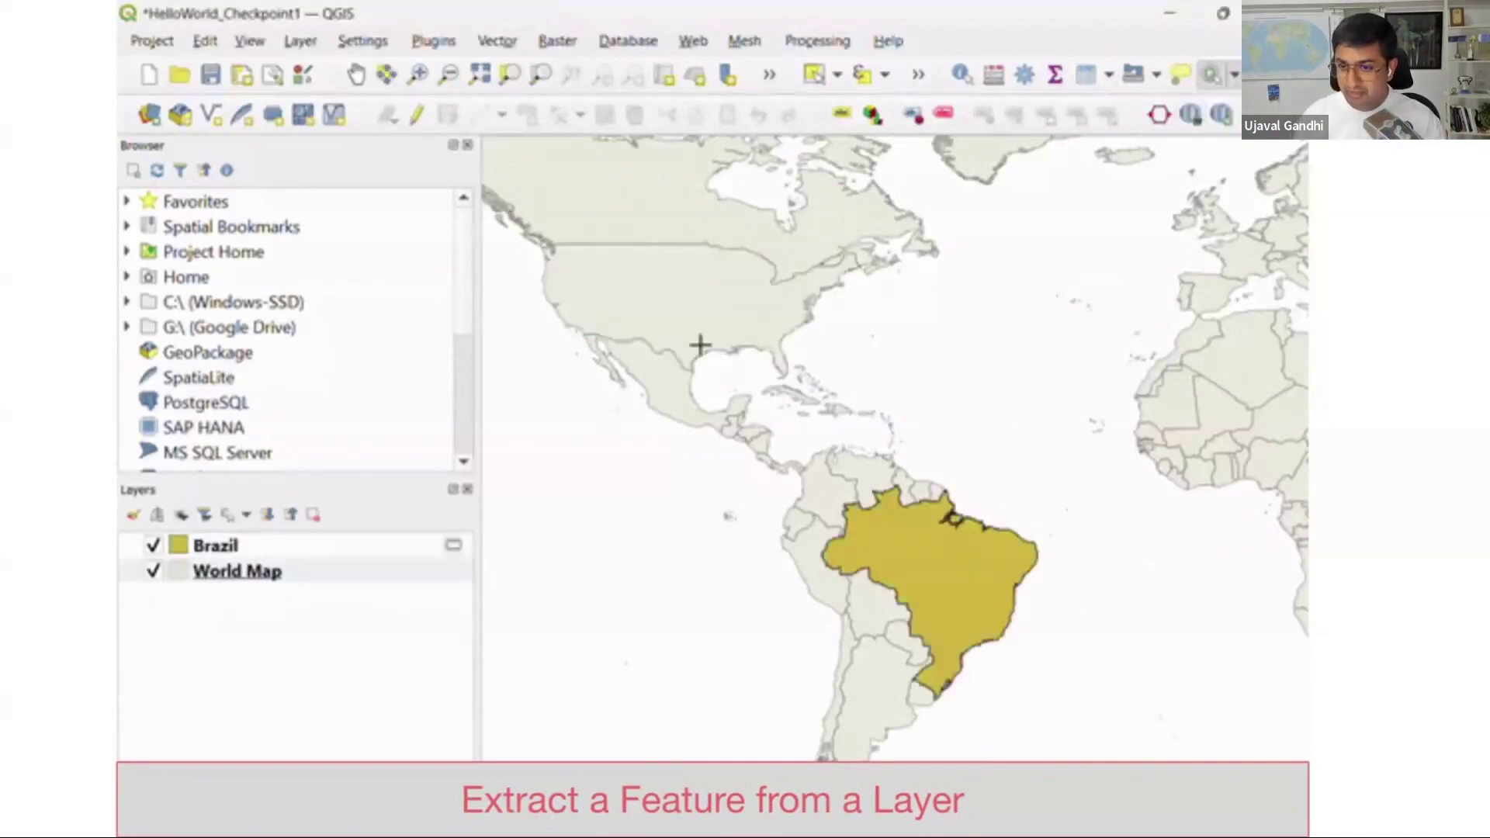
pyautogui.click(688, 314)
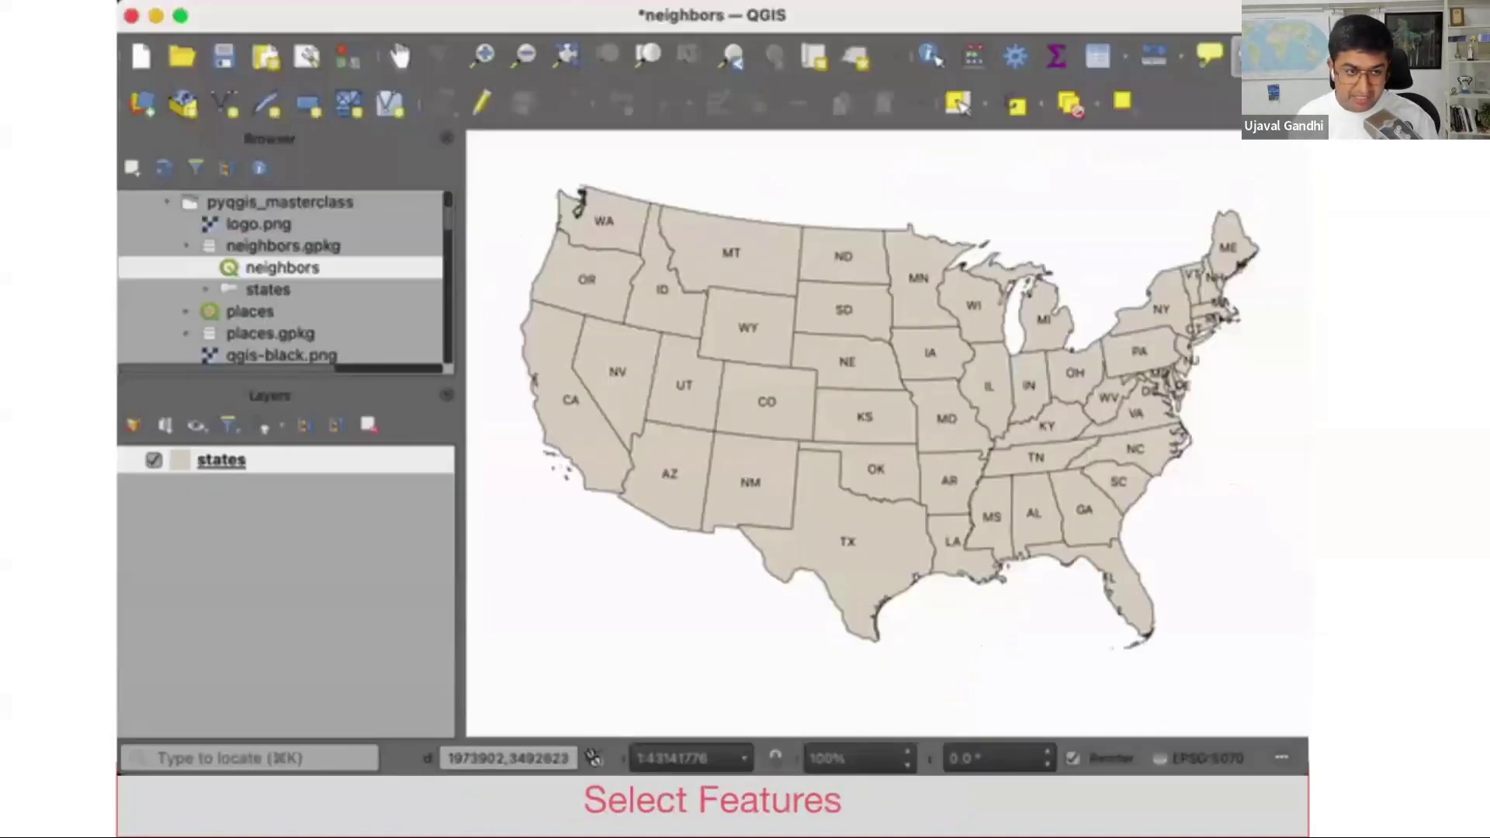
# Select first-degree neighbours of California, Colorado, Texas, Missouri and Kansas
pyautogui.click(1237, 56)
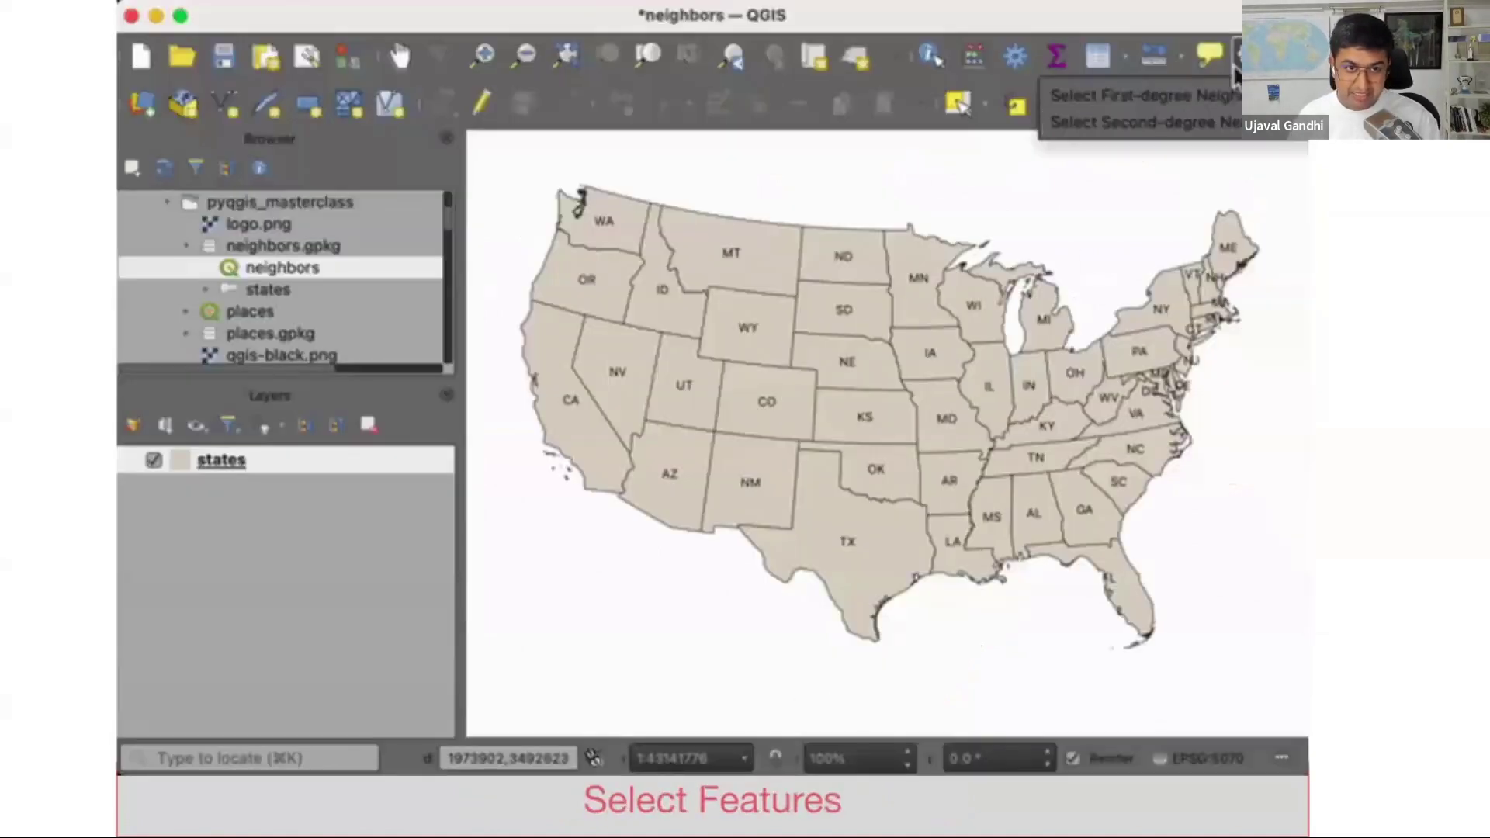
pyautogui.click(1109, 91)
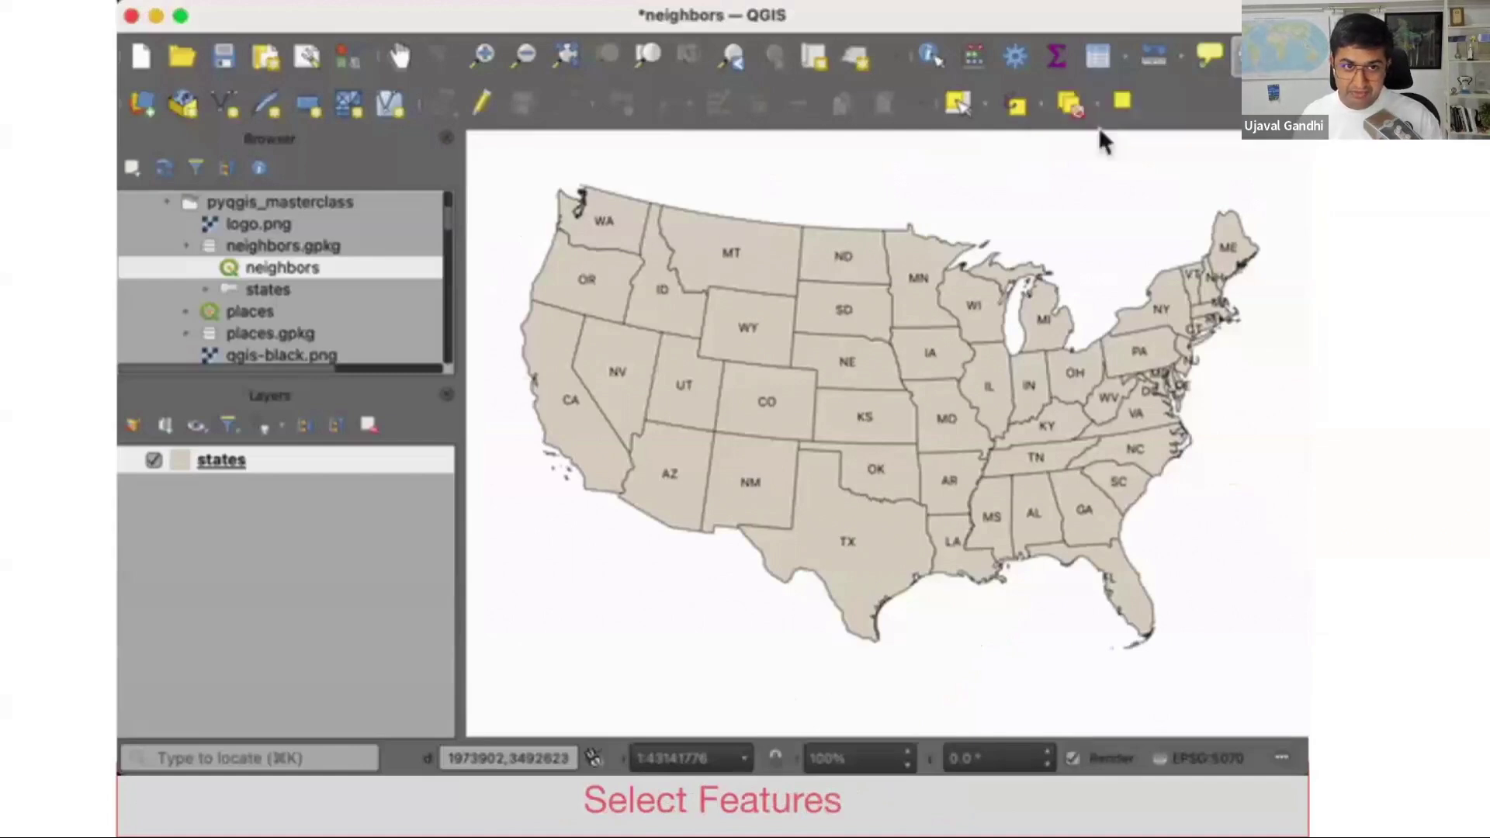
pyautogui.click(562, 419)
pyautogui.click(765, 401)
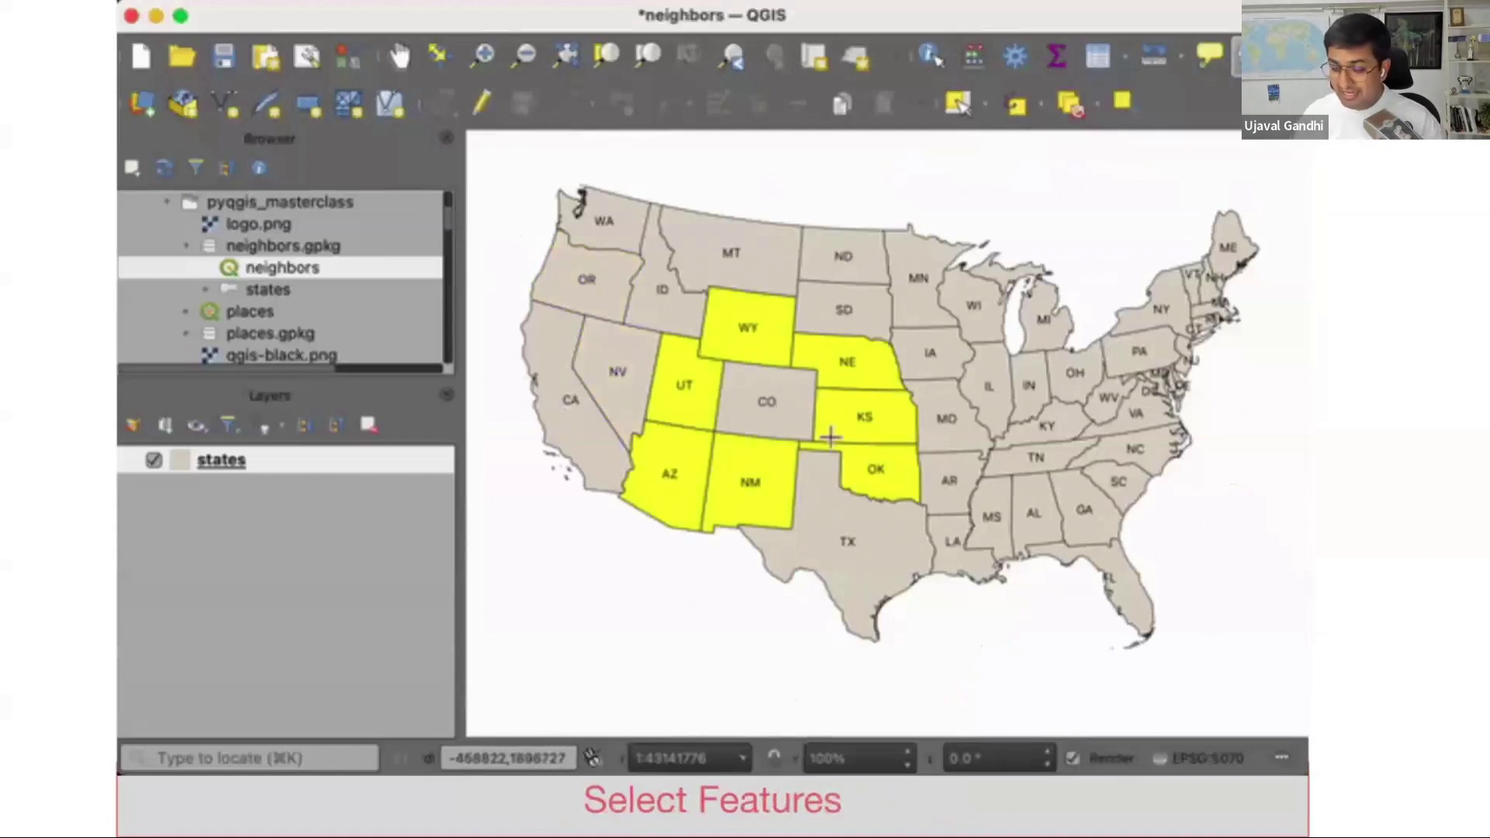
pyautogui.click(854, 546)
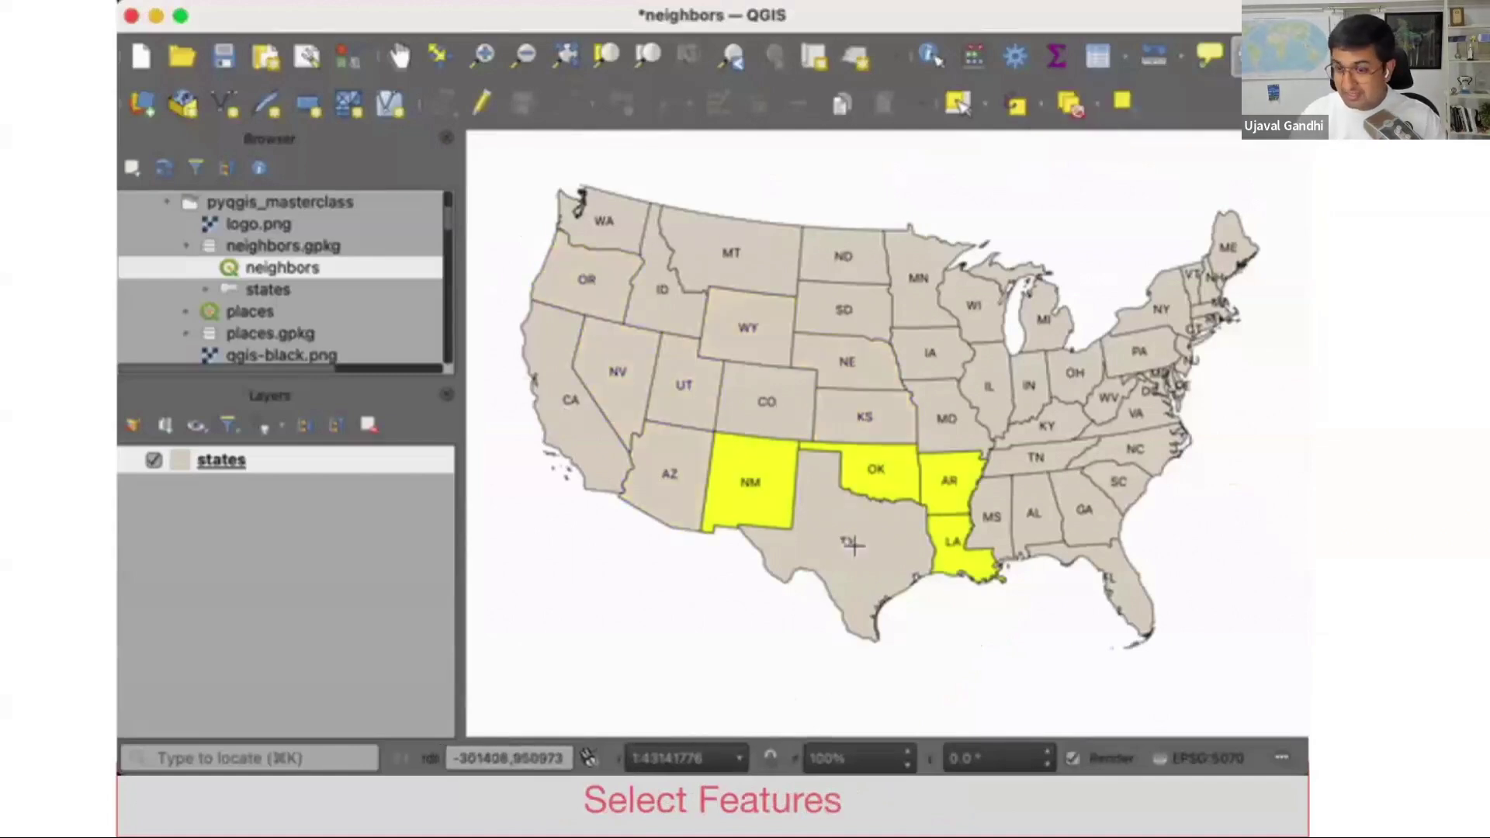
pyautogui.click(972, 434)
pyautogui.click(853, 427)
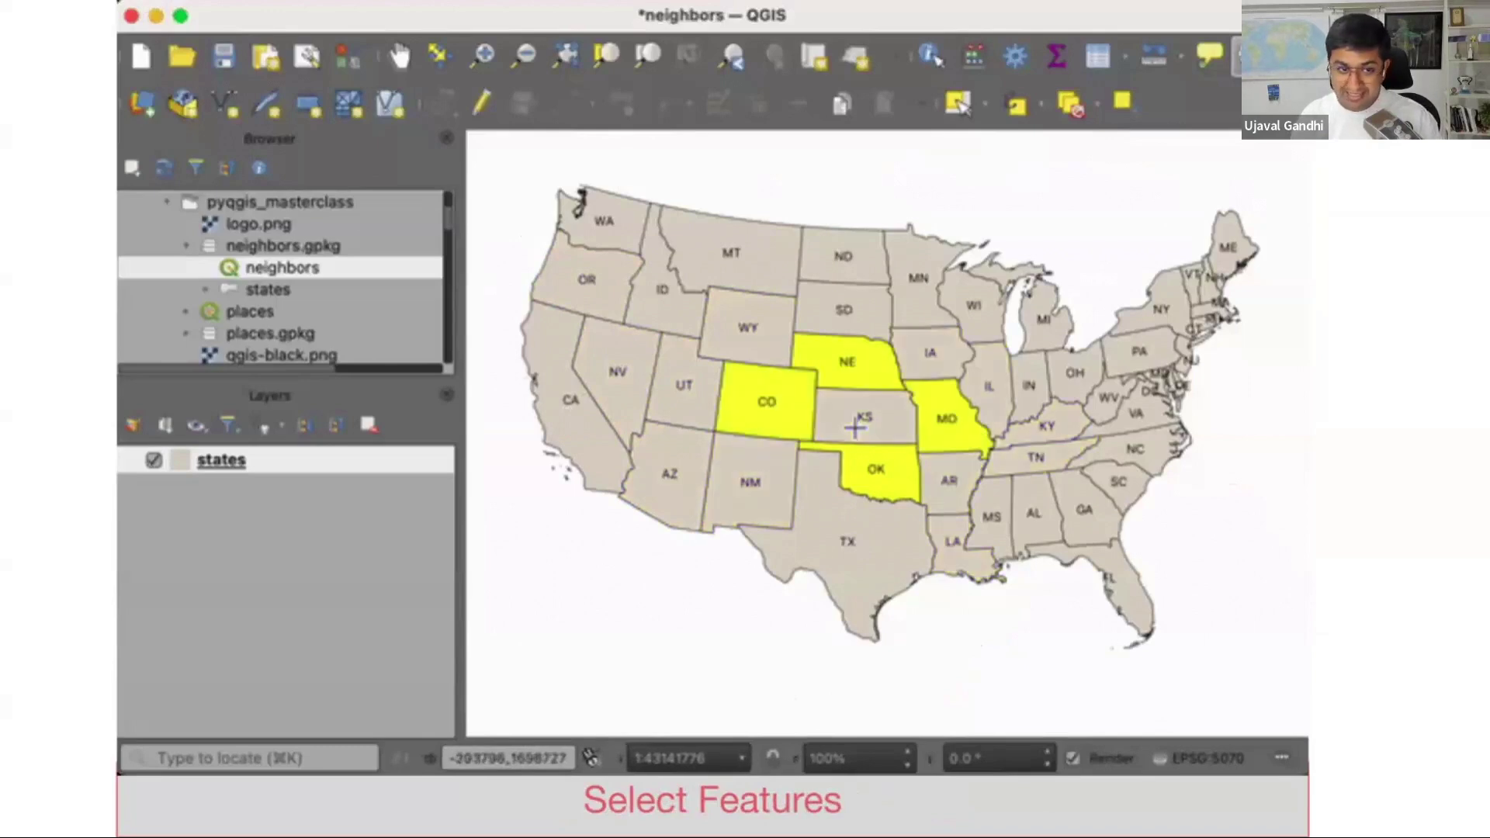
# Select Kansas's second-degree neighbouring states
pyautogui.click(1237, 56)
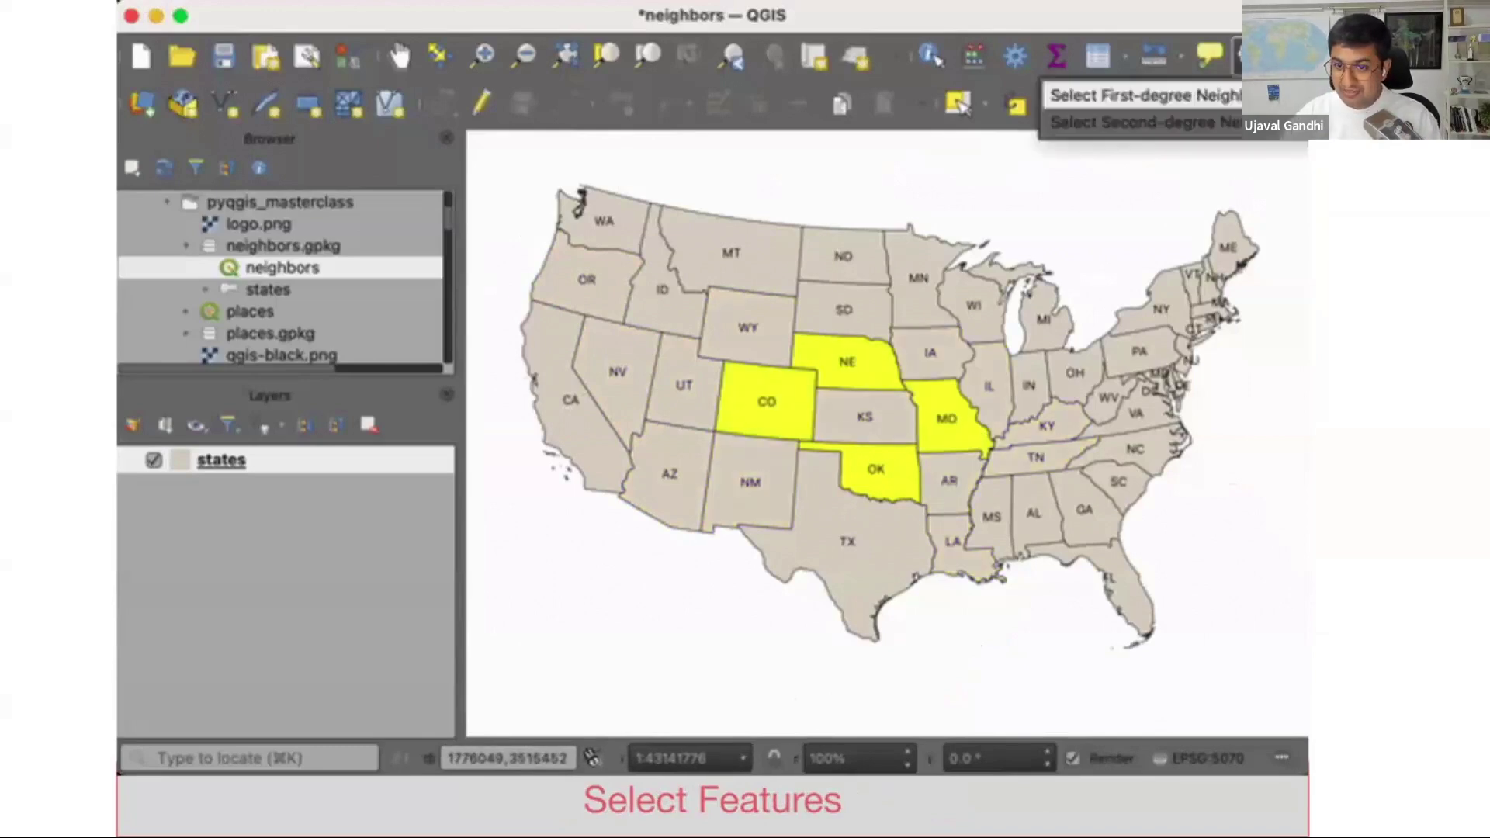
pyautogui.click(1141, 122)
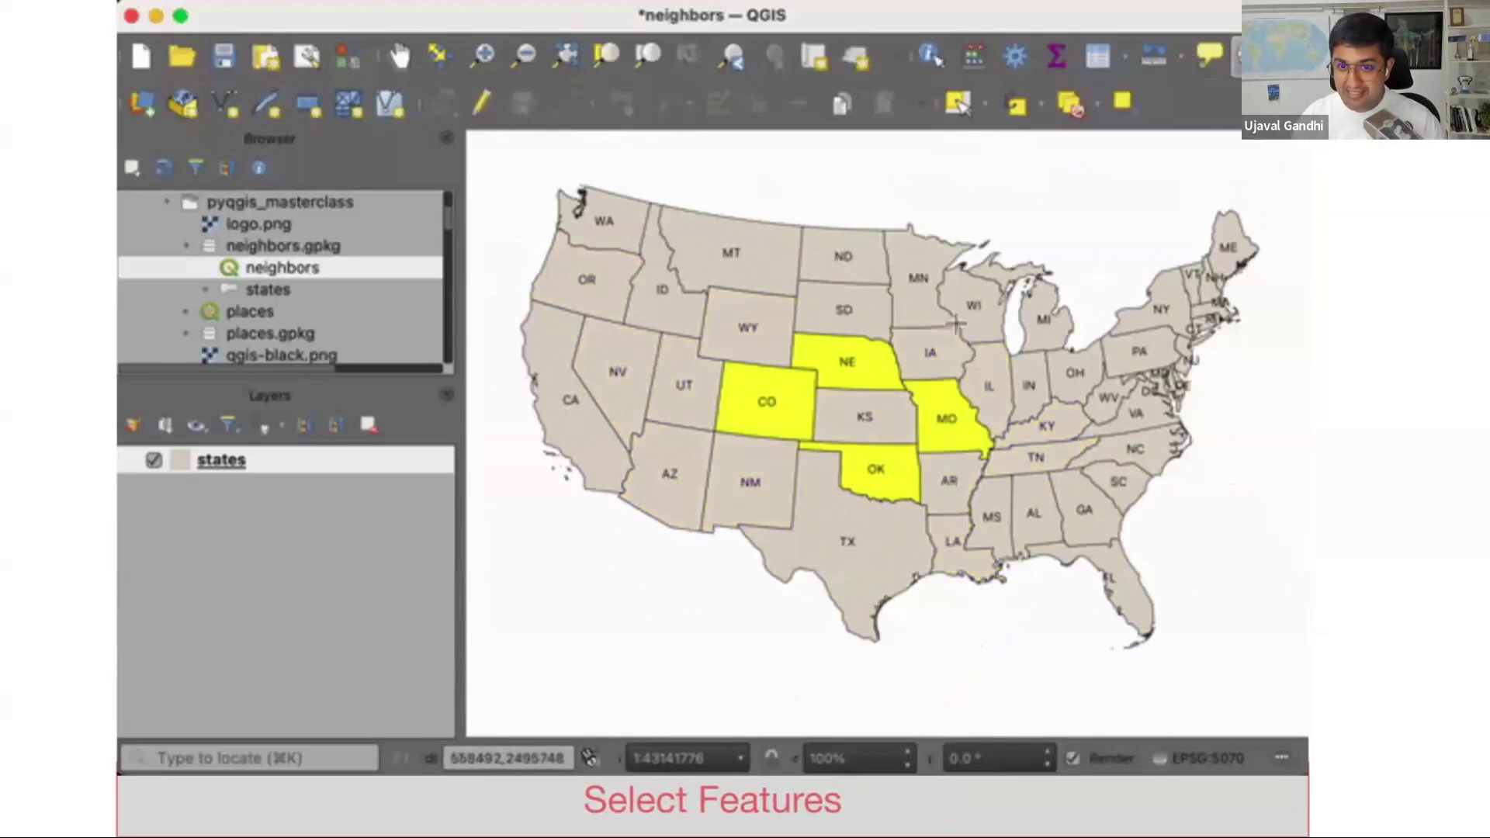
pyautogui.click(875, 416)
# Return to first-degree neighbours and reselect around California, Colorado, Texas, Missouri and Kansas
pyautogui.click(1238, 56)
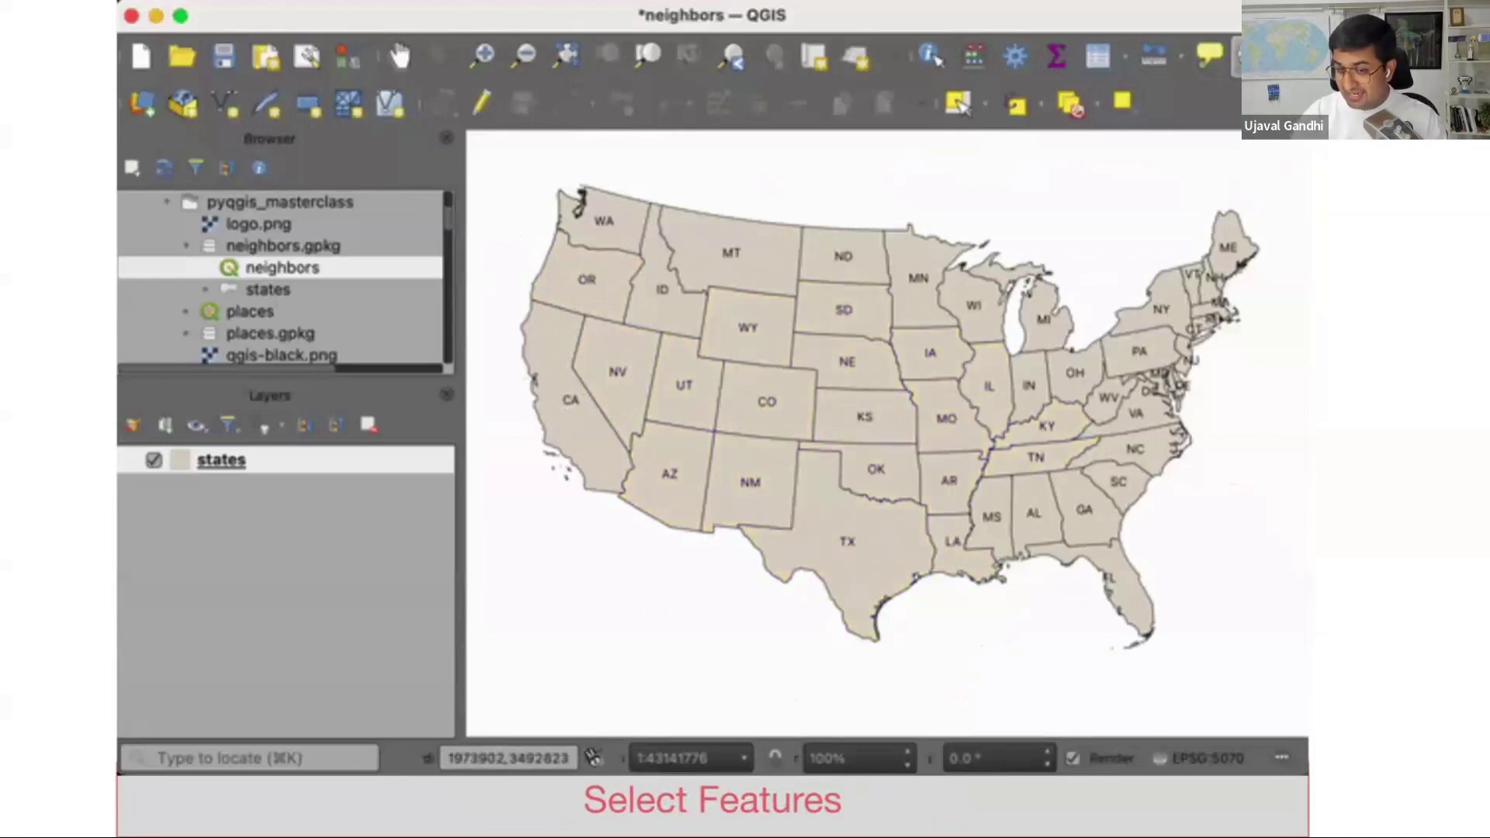
pyautogui.click(1214, 97)
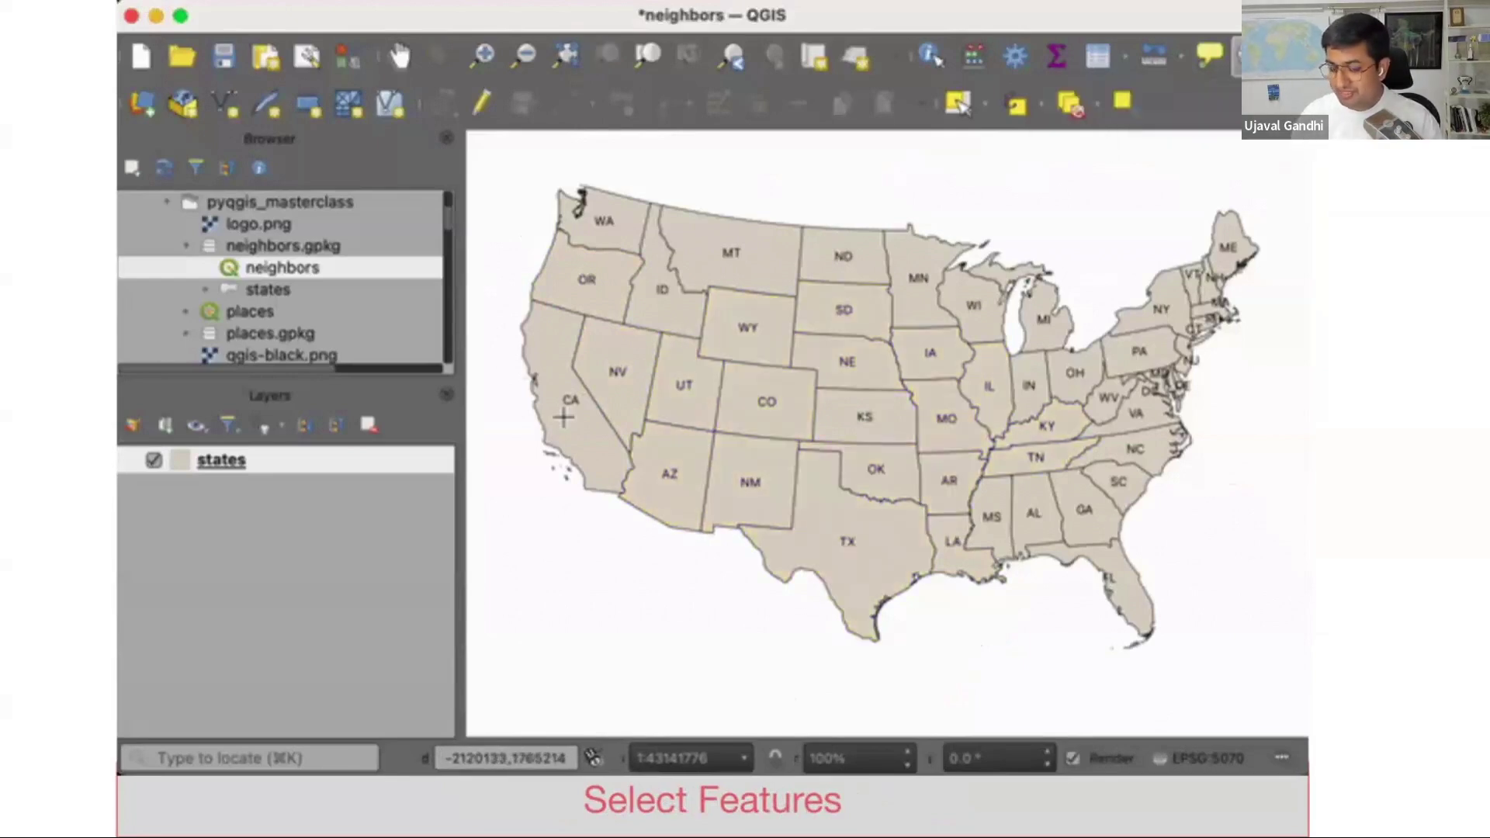
pyautogui.click(565, 419)
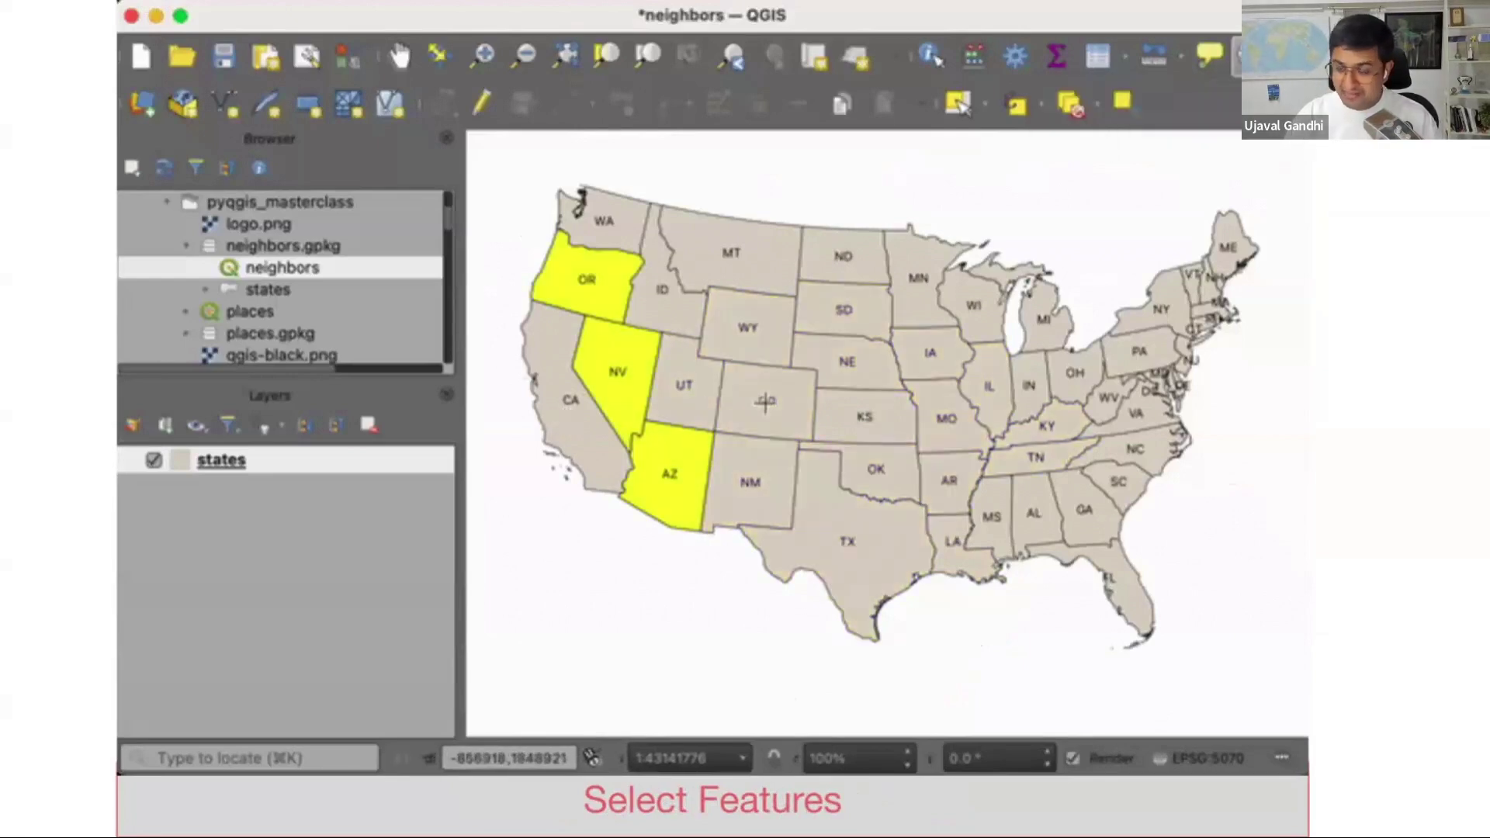
pyautogui.click(741, 405)
pyautogui.click(854, 545)
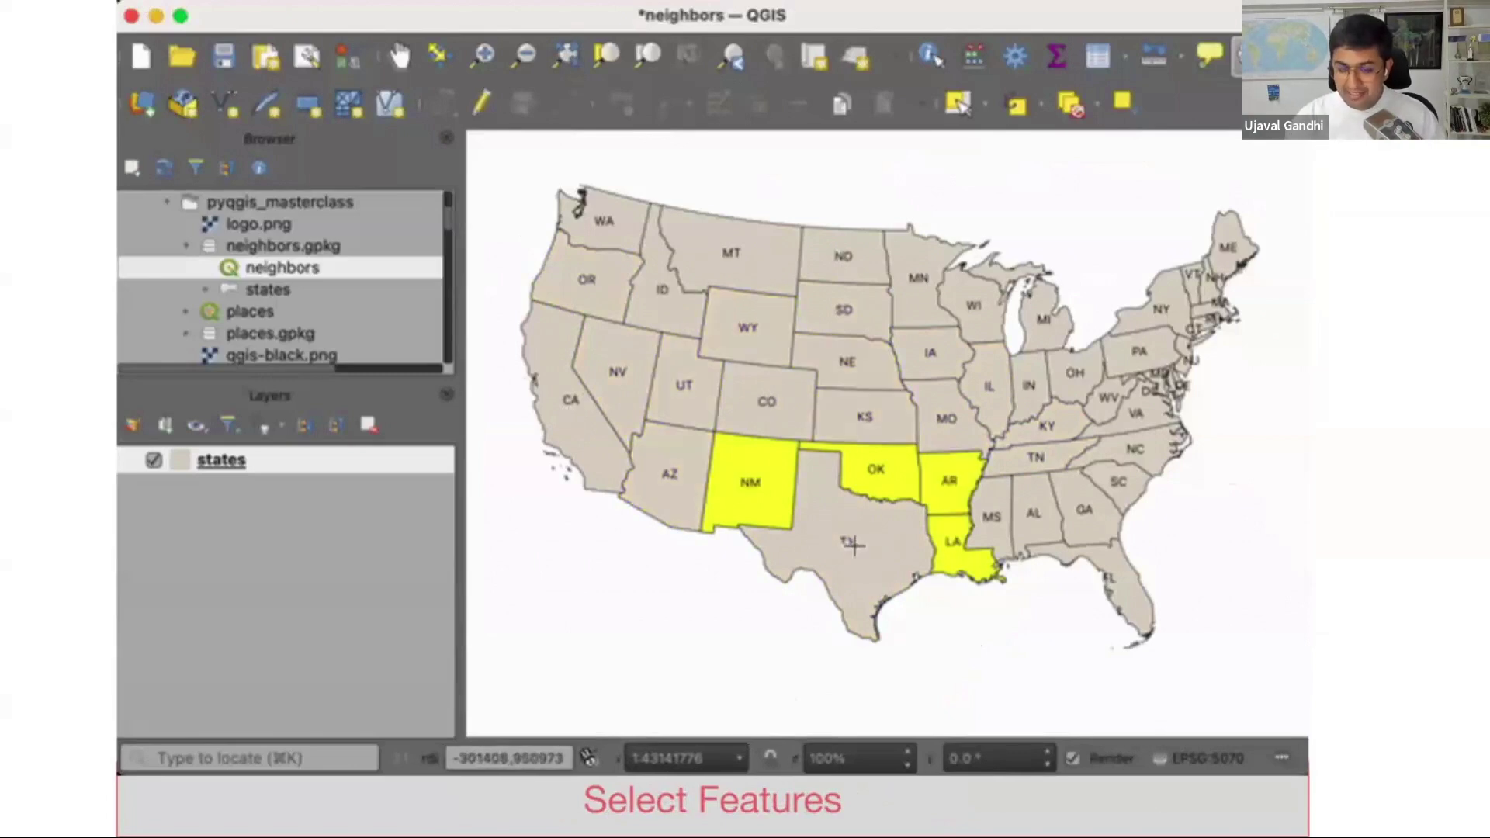
pyautogui.click(945, 419)
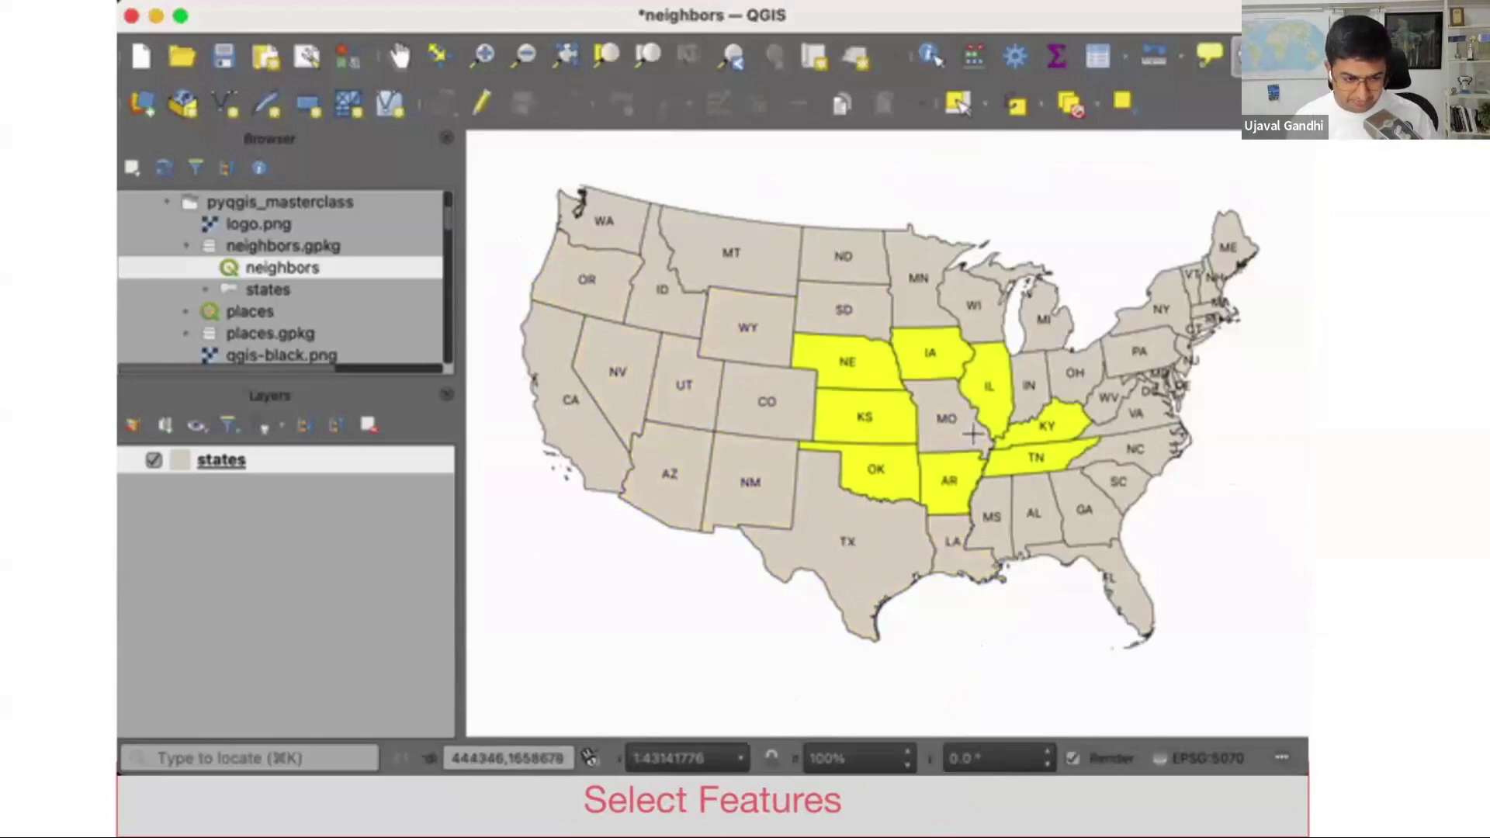
pyautogui.click(865, 425)
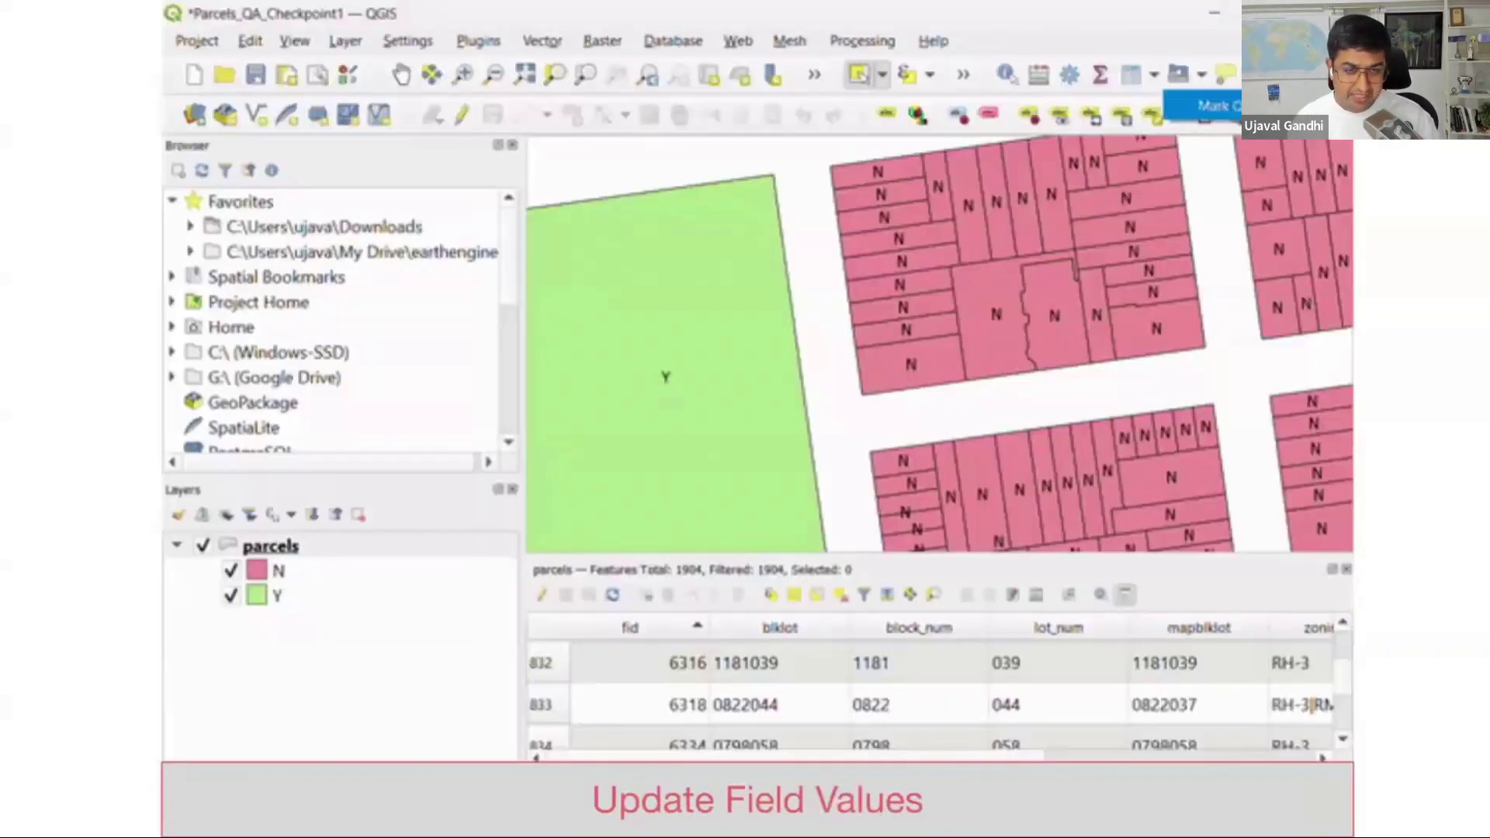
# Mark the two central parcels as checked Y
pyautogui.click(1054, 318)
pyautogui.click(992, 322)
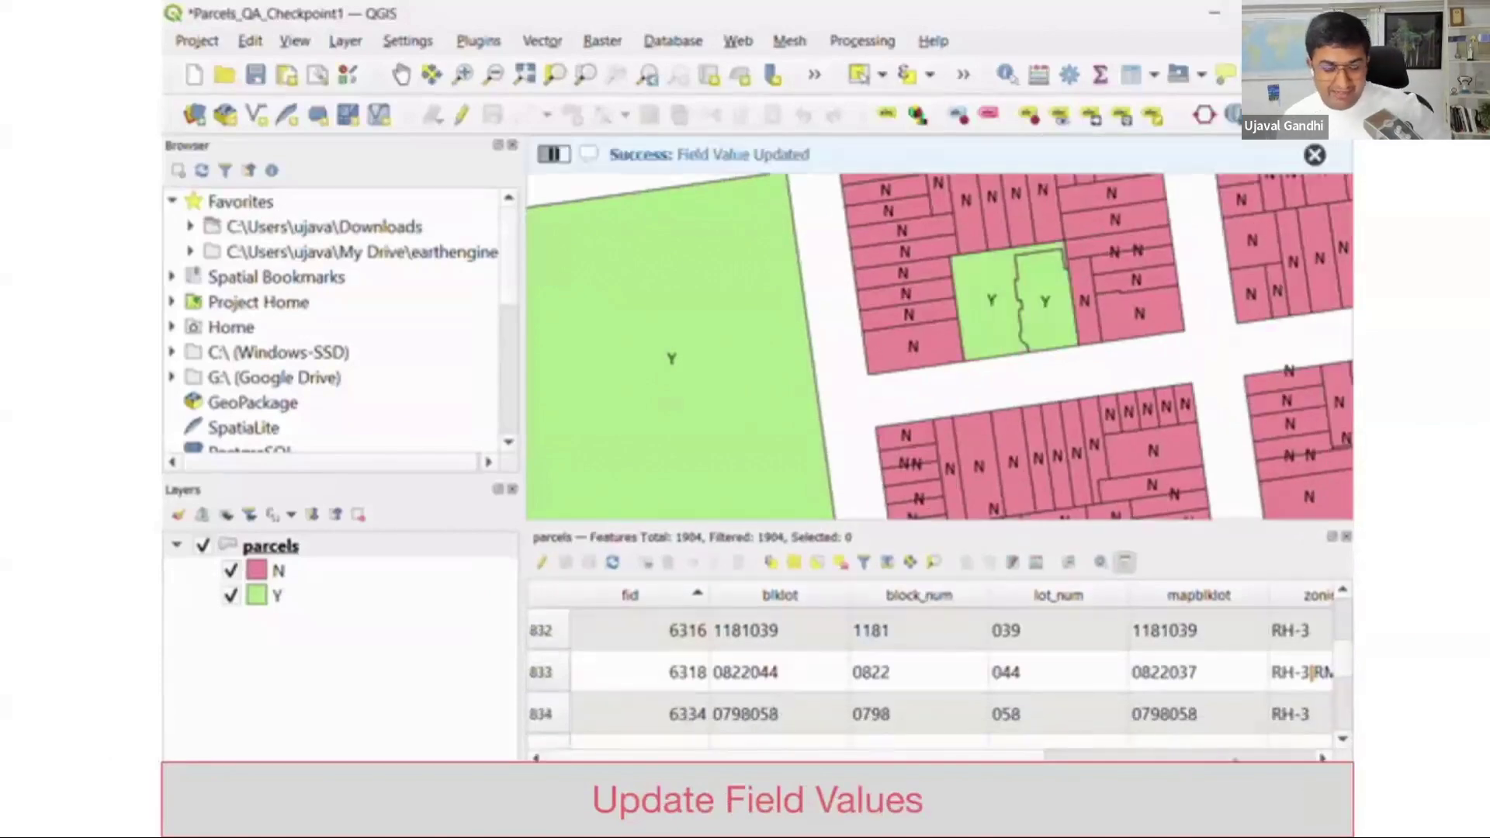
pyautogui.hscroll(5, 939, 672)
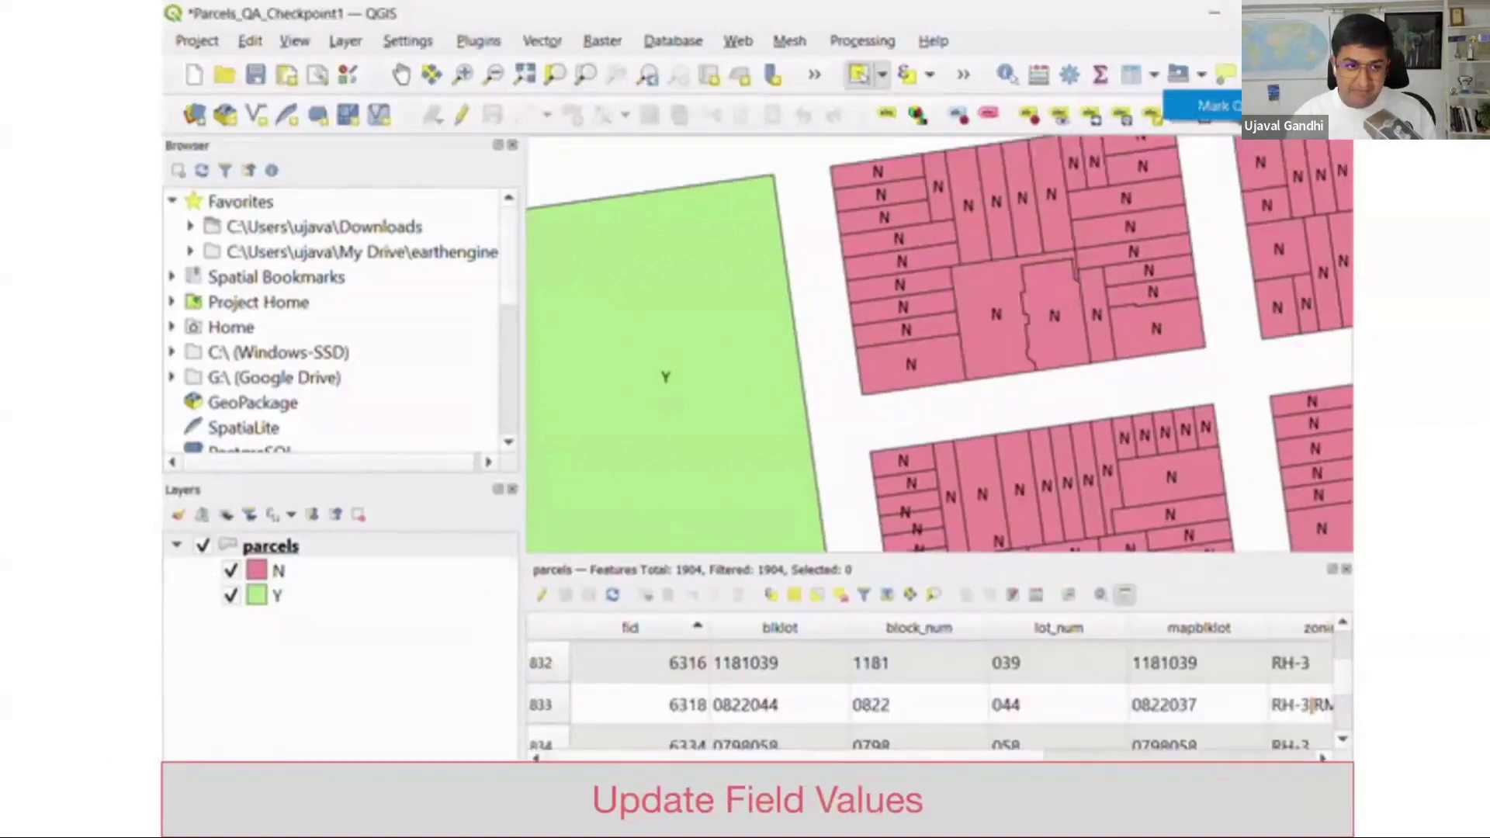
pyautogui.click(1054, 318)
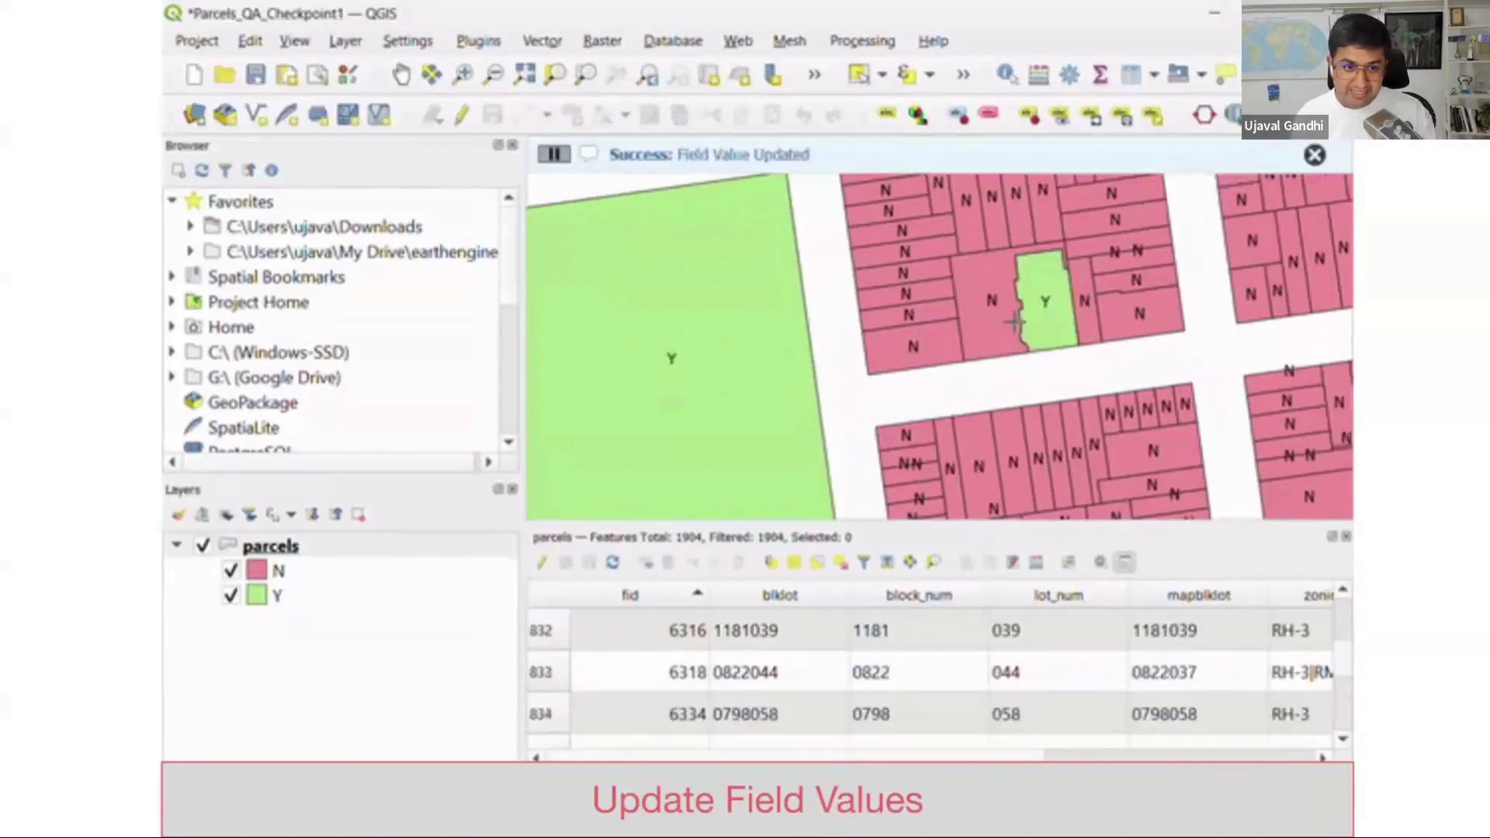
pyautogui.click(985, 321)
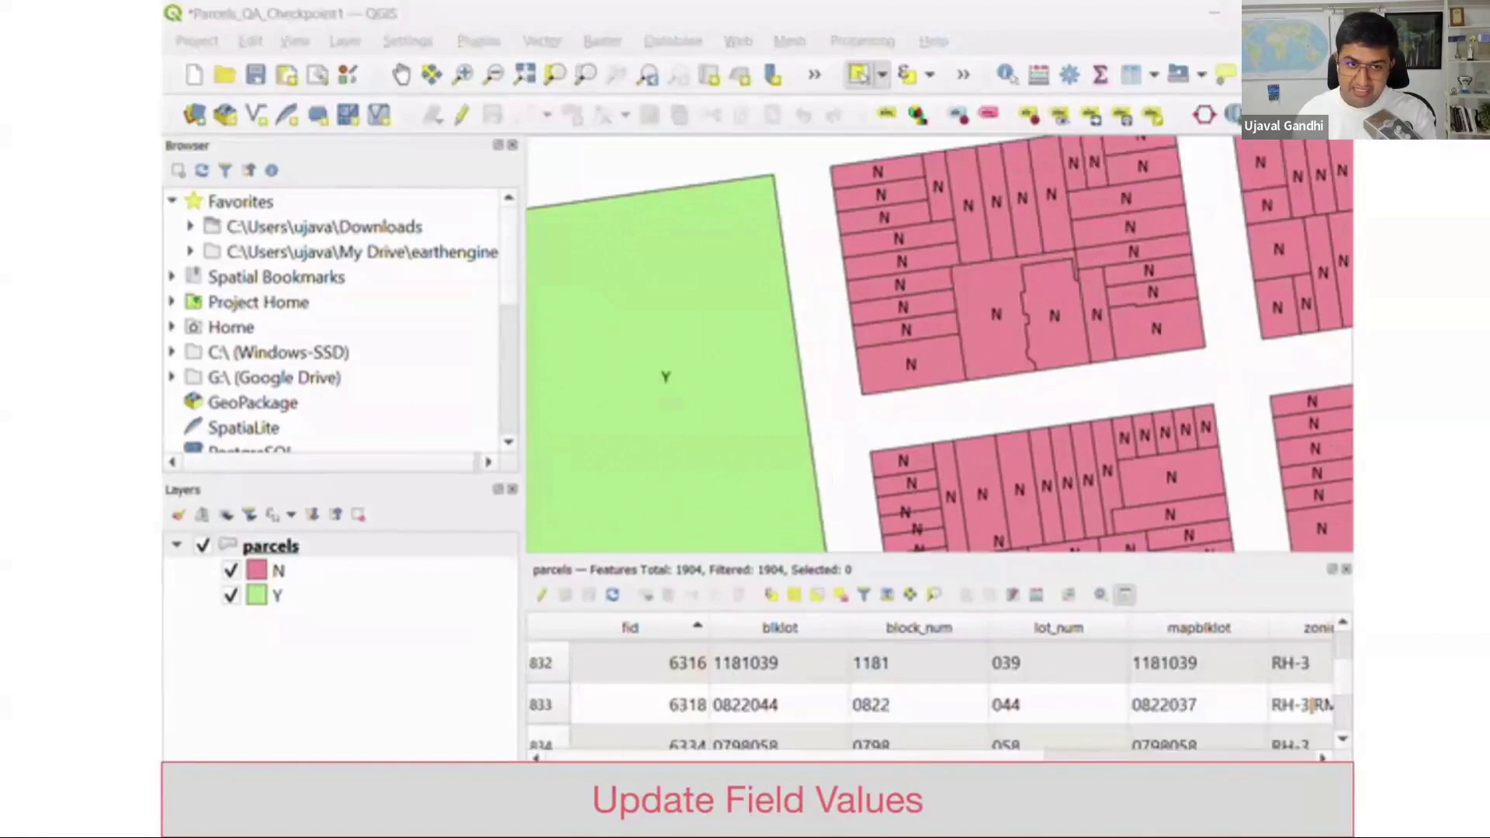
# With Mark QA Done active, mark both central parcels and the row 834 parcel as done
pyautogui.click(1203, 107)
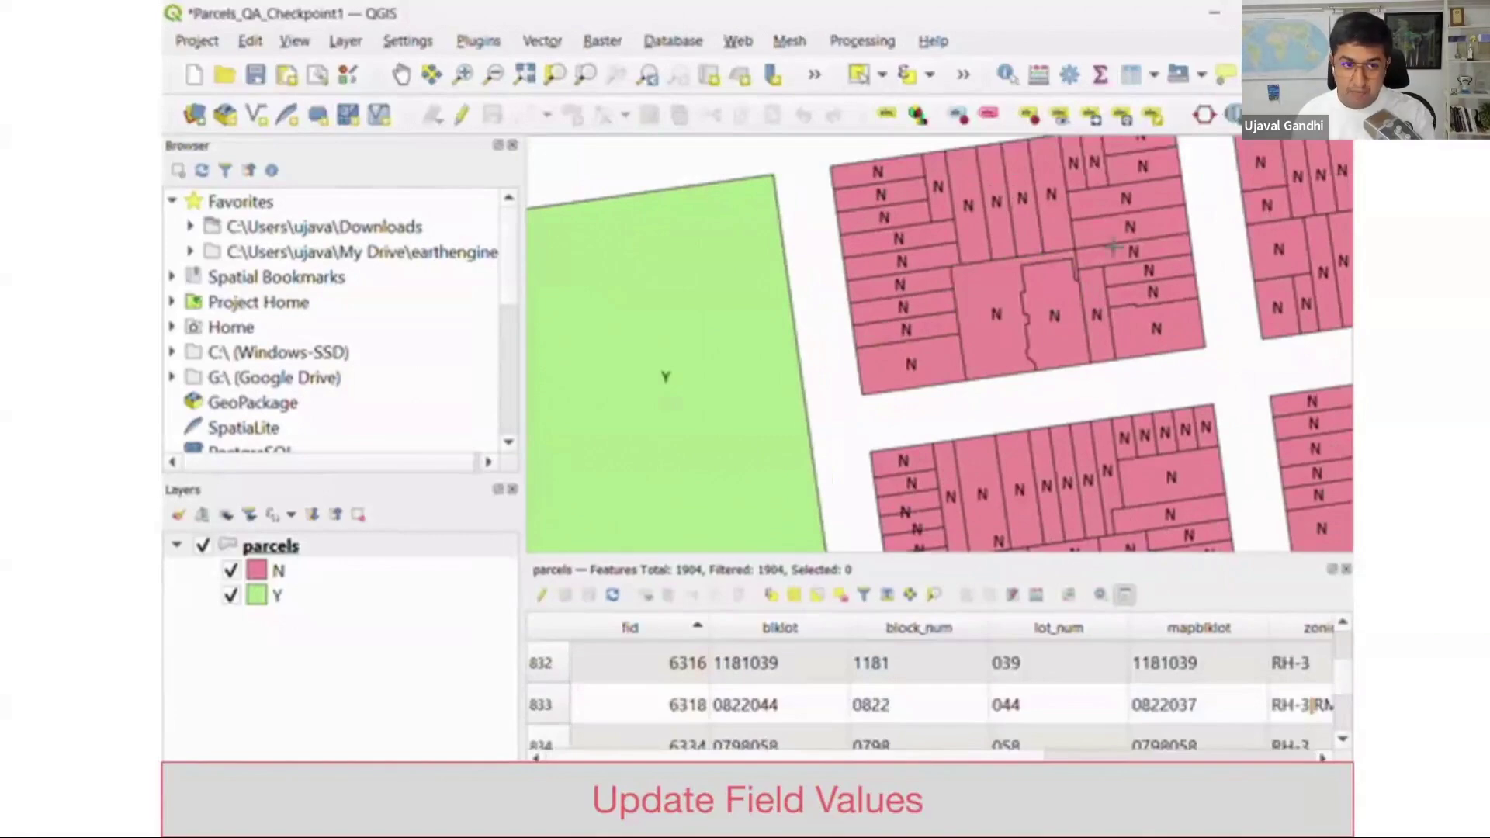
pyautogui.click(1054, 318)
pyautogui.click(985, 322)
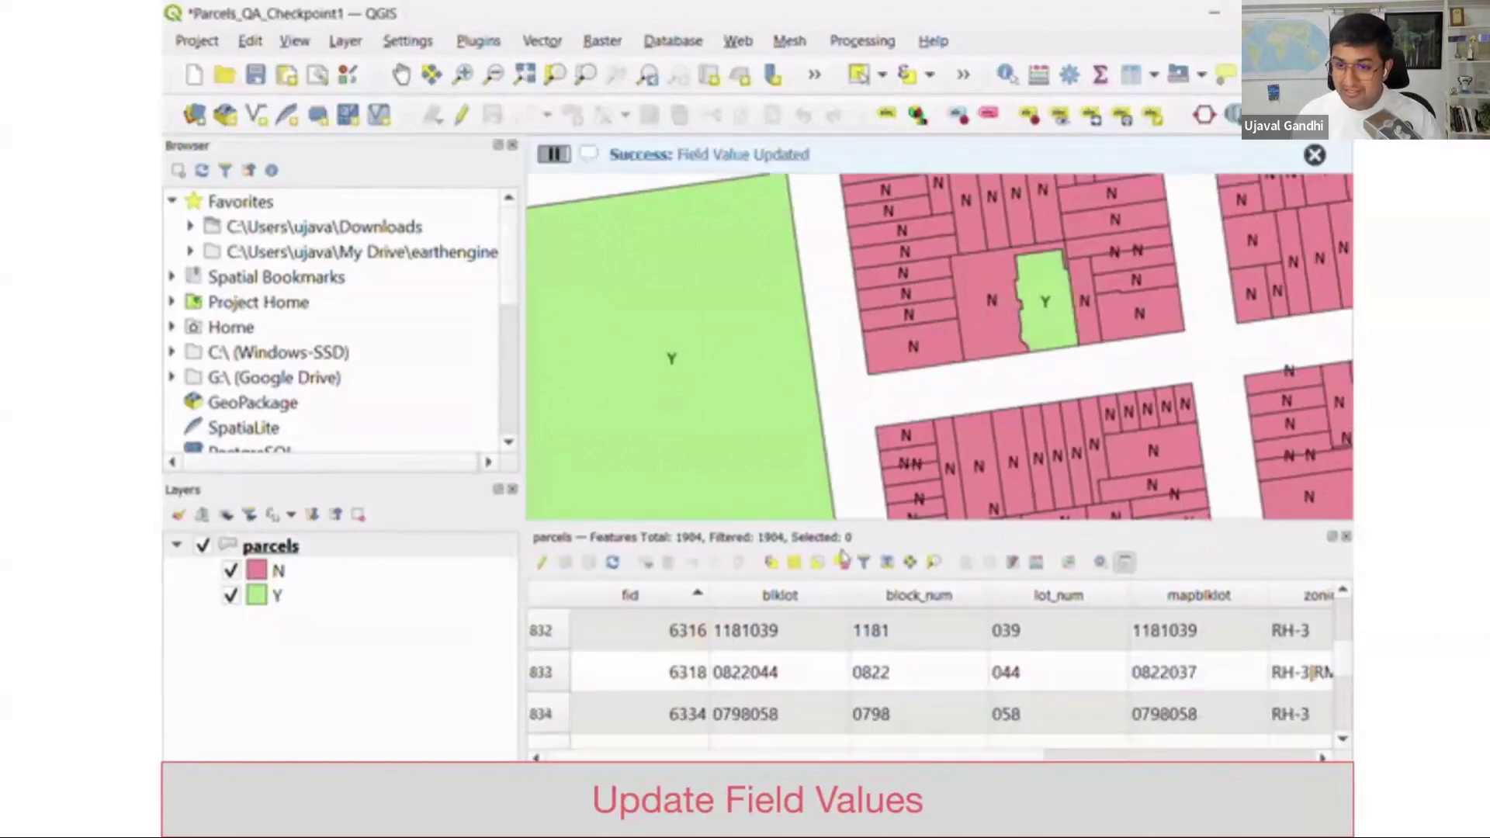
pyautogui.click(1120, 712)
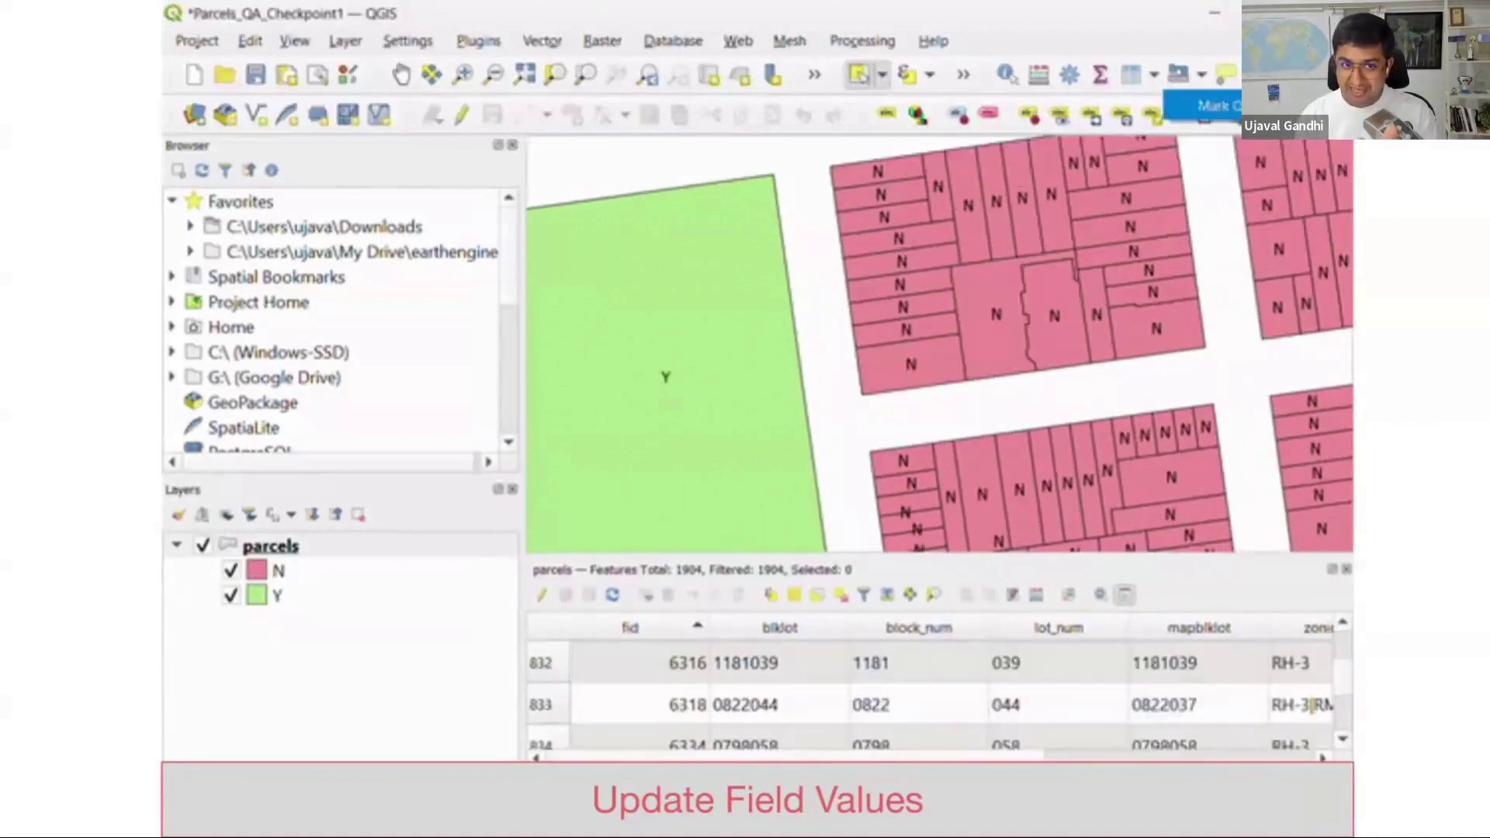
# Reactivate Mark QA Done and set the central parcels' checked field to Y
pyautogui.click(1202, 106)
pyautogui.click(1053, 318)
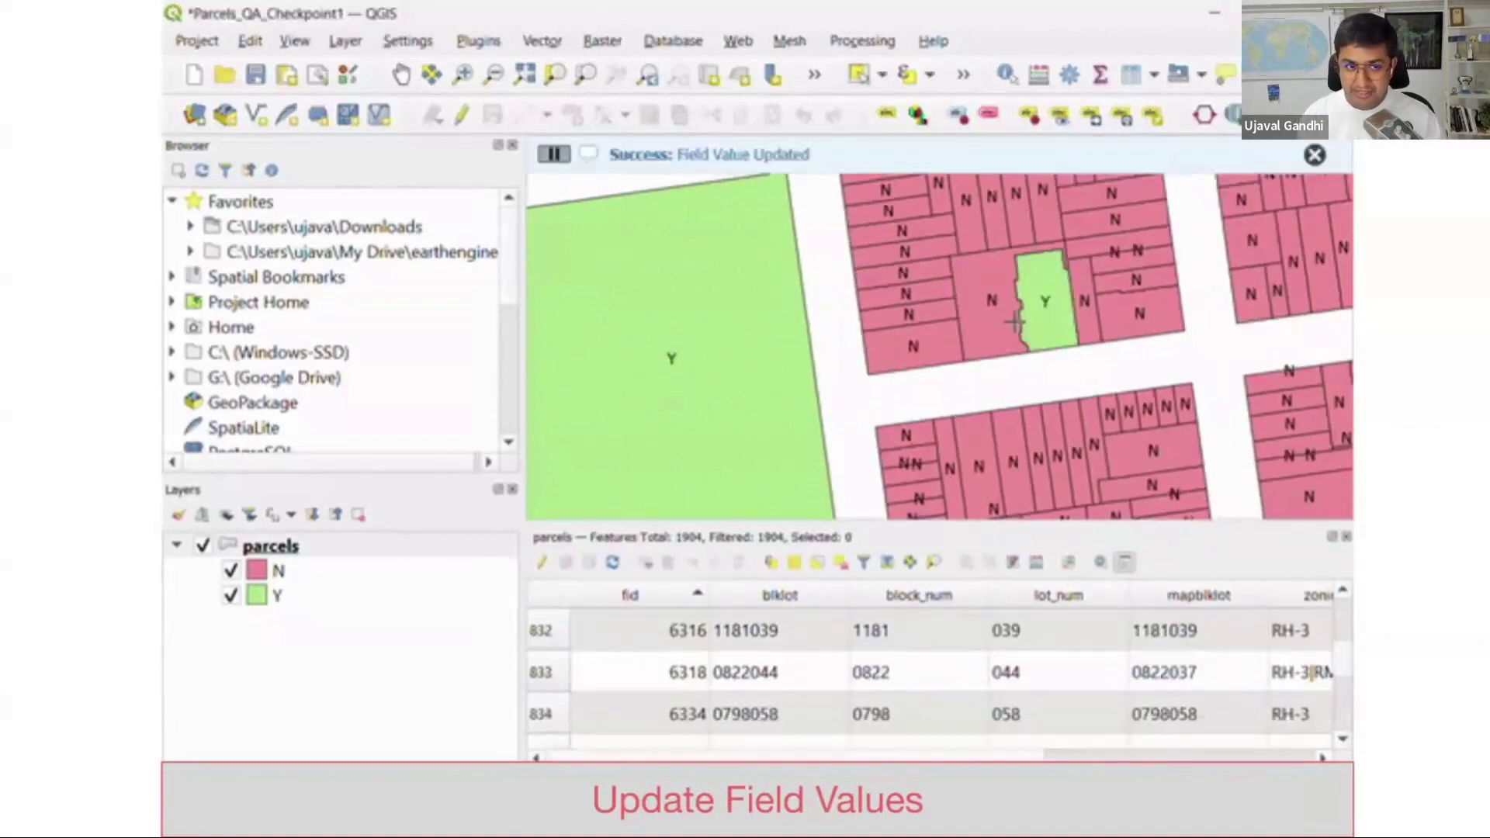
pyautogui.click(984, 319)
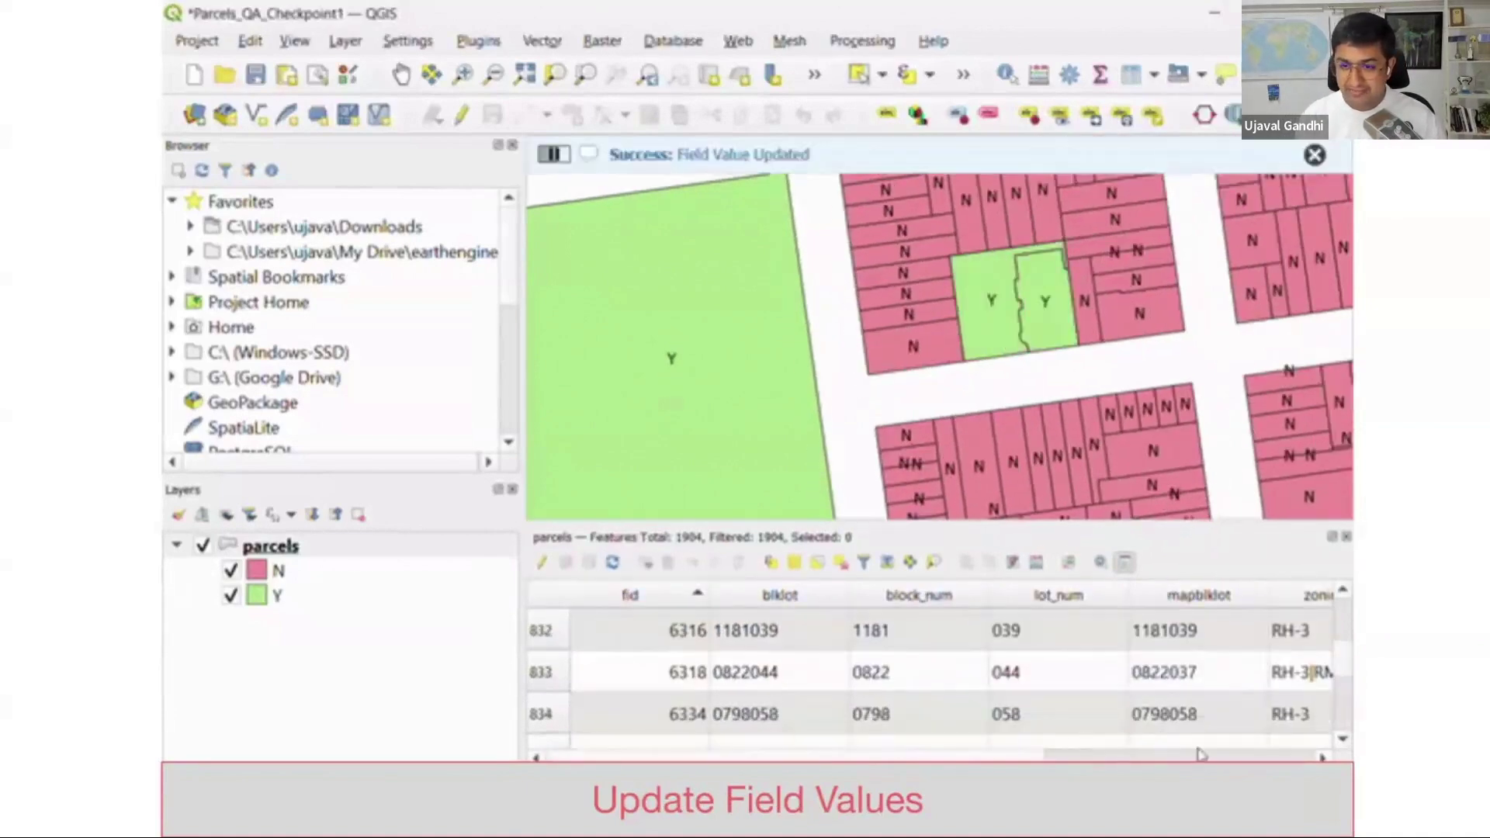
pyautogui.hscroll(10, 1164, 737)
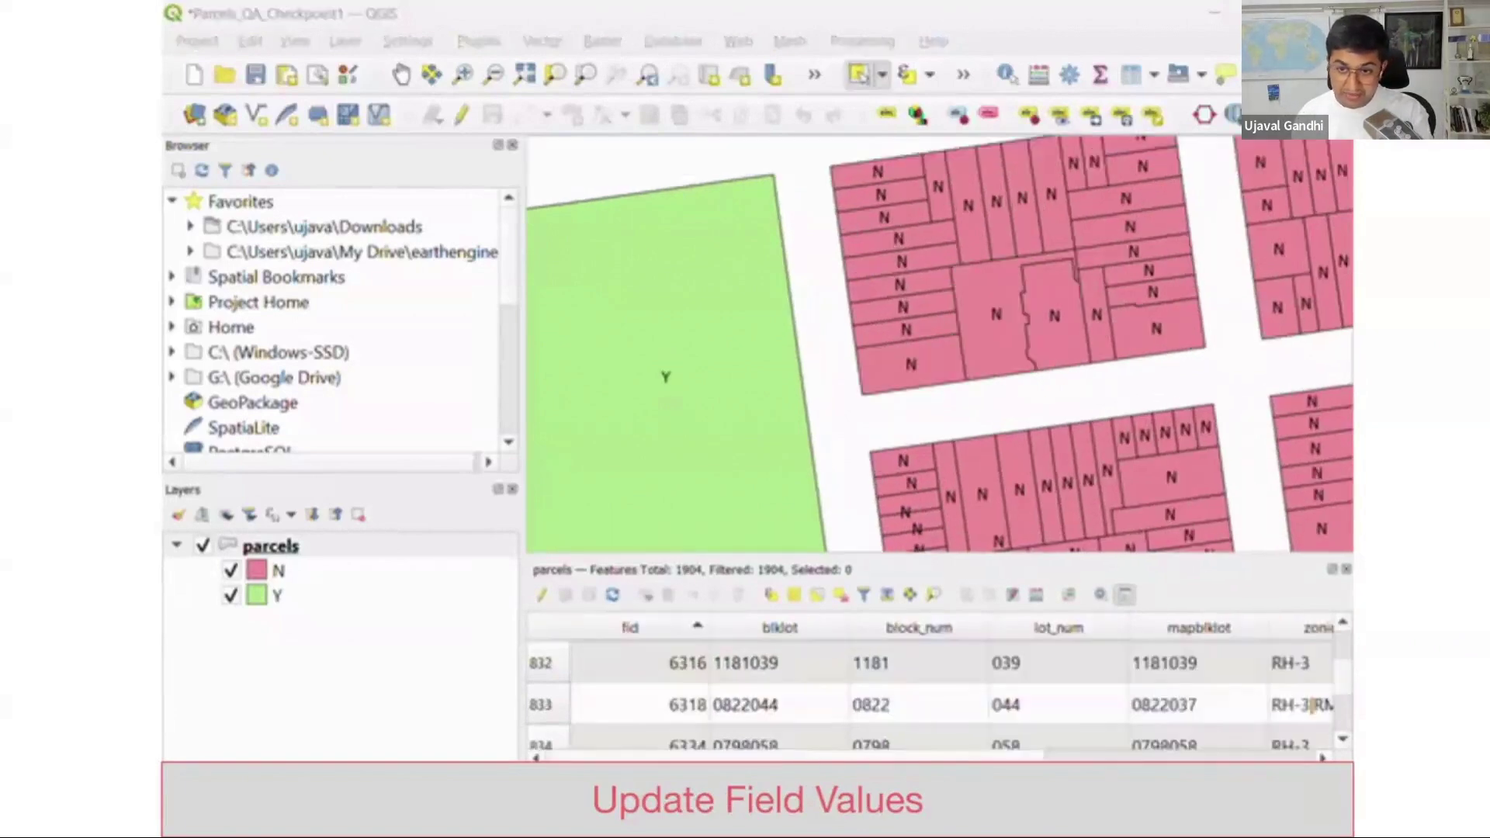
pyautogui.click(1154, 115)
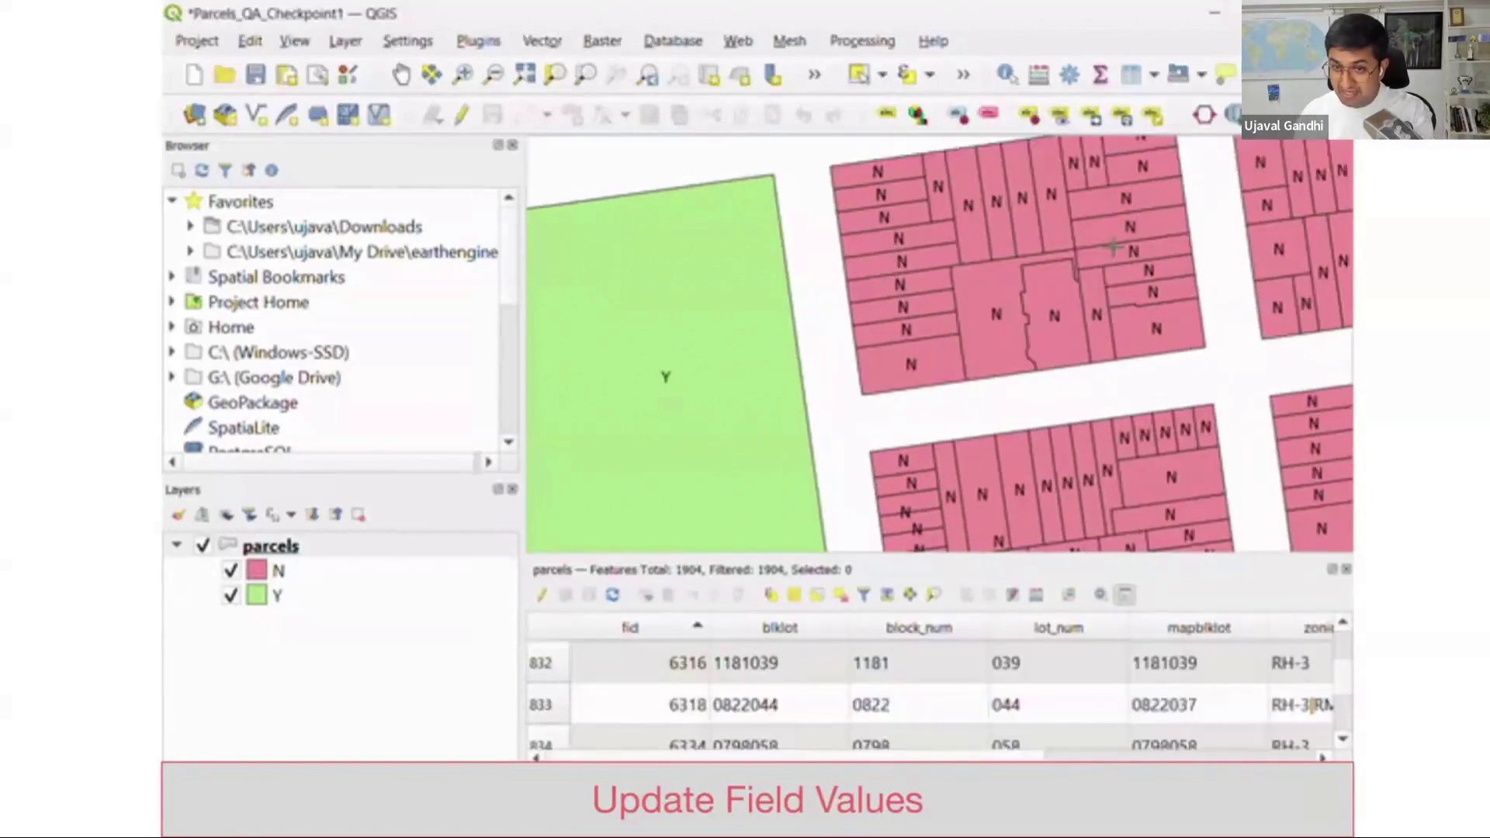
pyautogui.click(1054, 318)
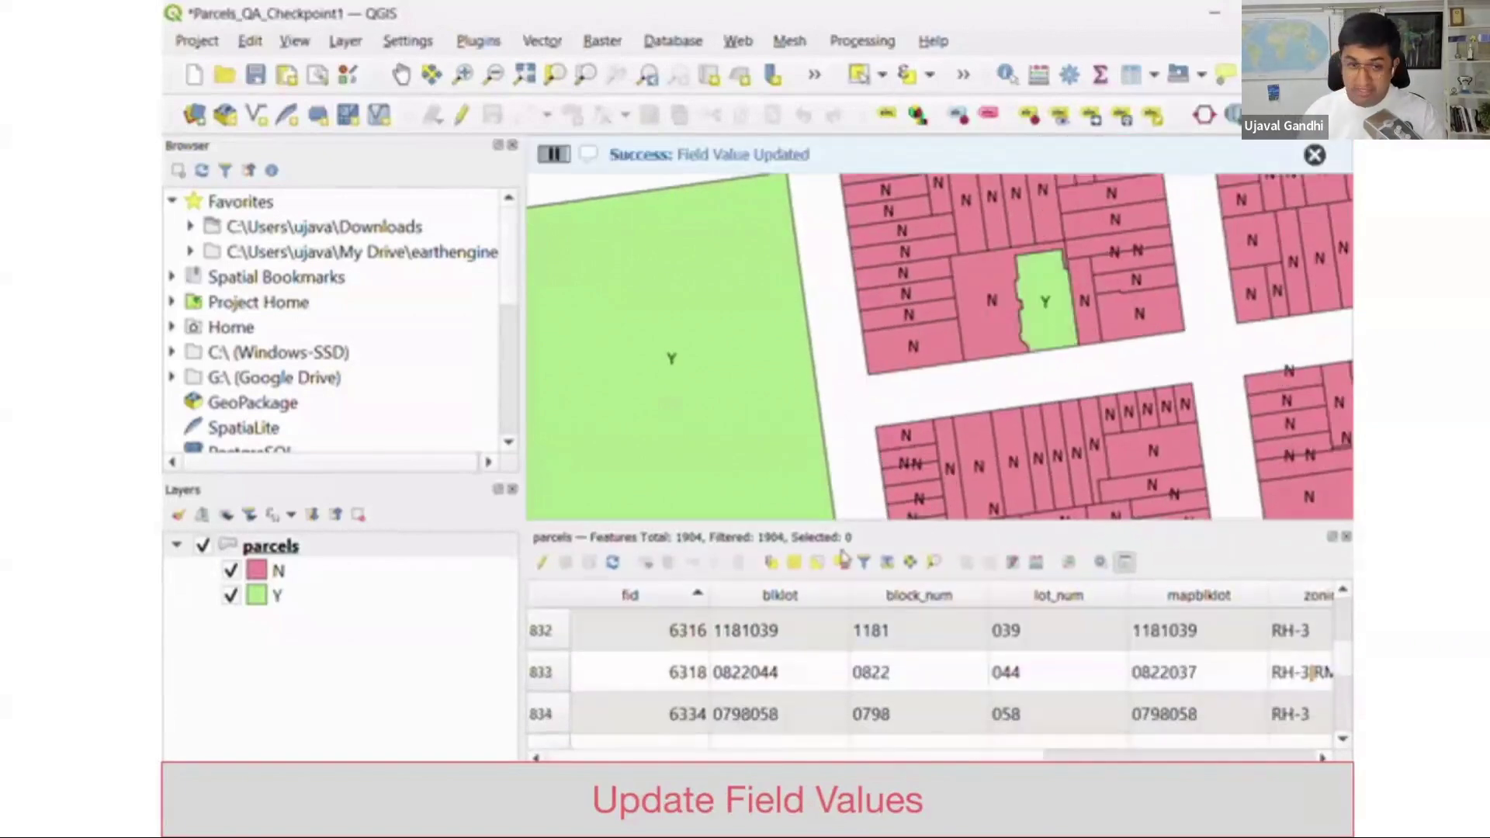
pyautogui.hscroll(5, 1140, 725)
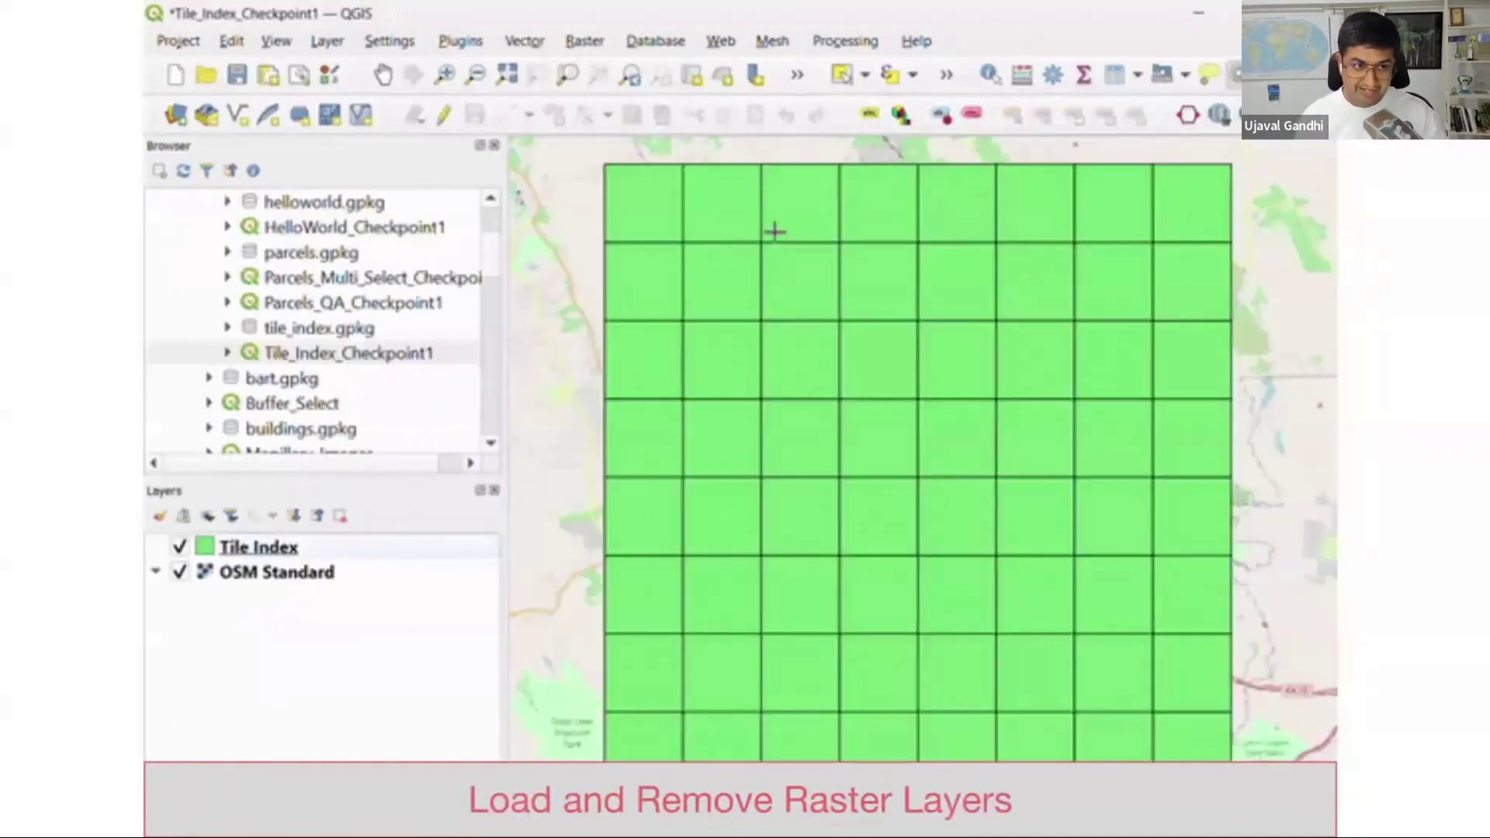
# Load tiles output_1_3, output_2_4 and output_4_4, then remove all three
pyautogui.click(775, 232)
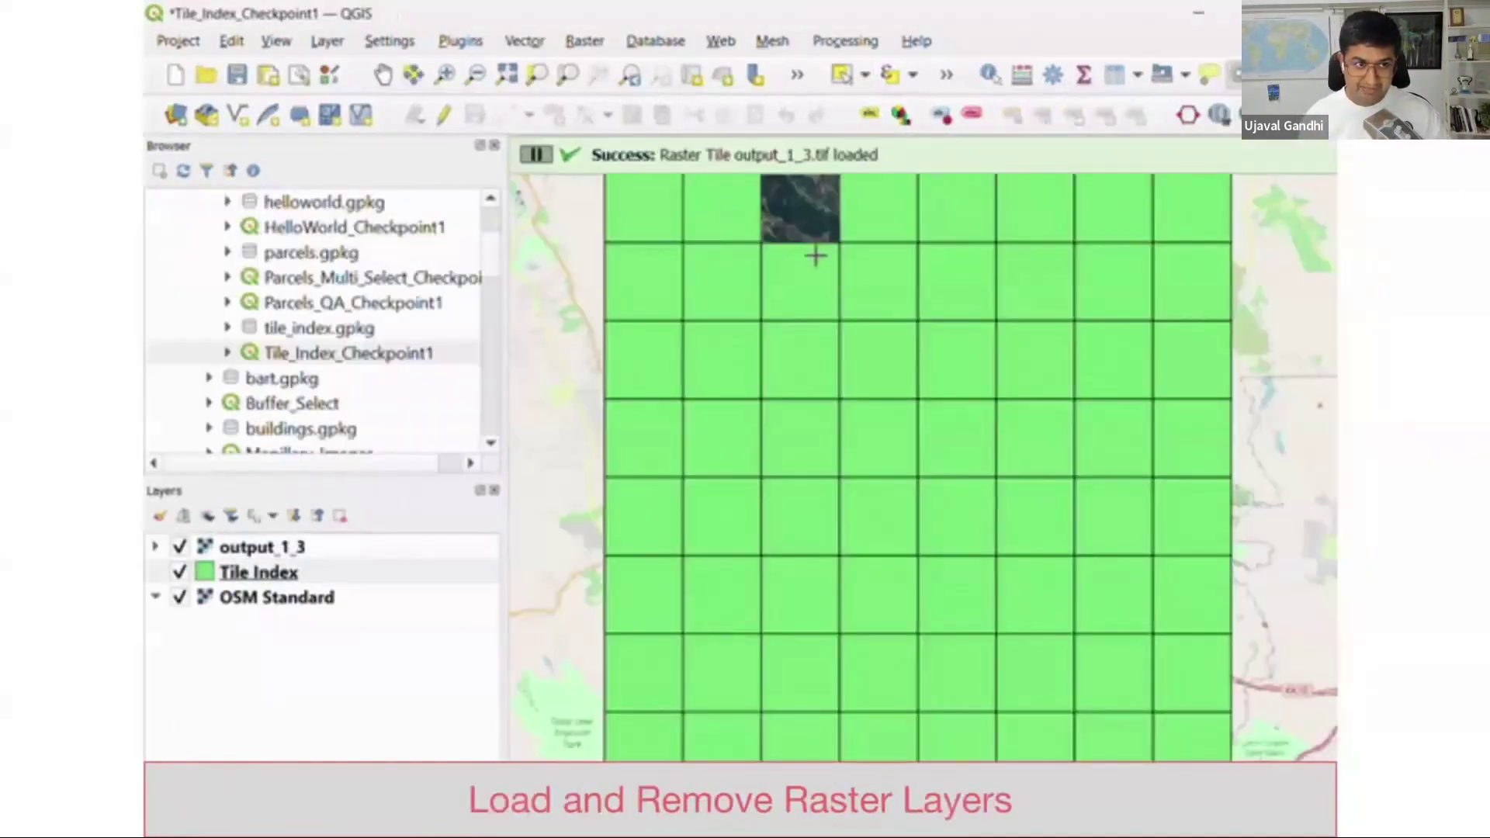
pyautogui.click(864, 293)
pyautogui.click(869, 419)
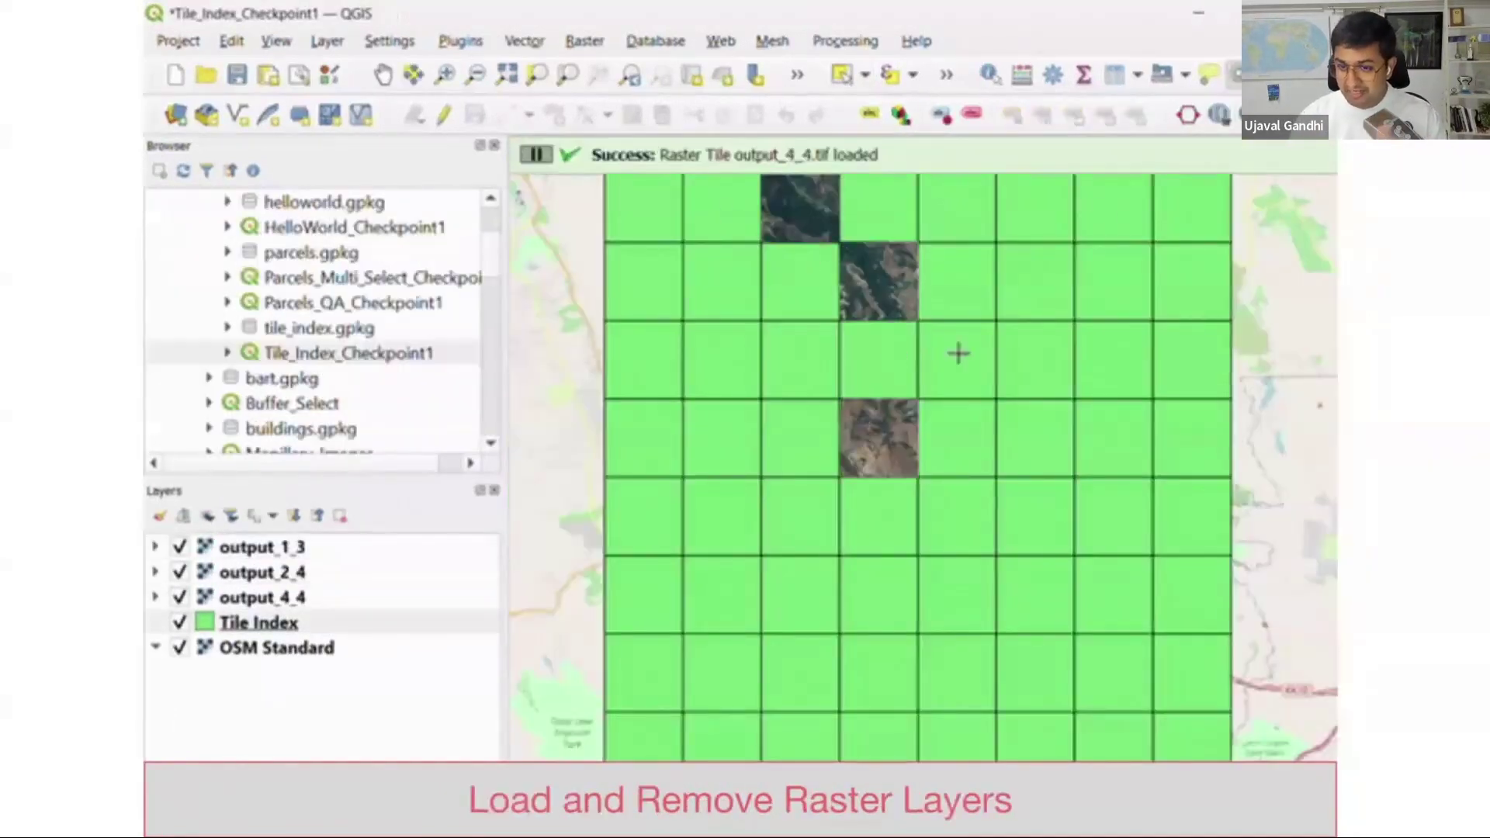
pyautogui.click(1136, 74)
pyautogui.click(1116, 205)
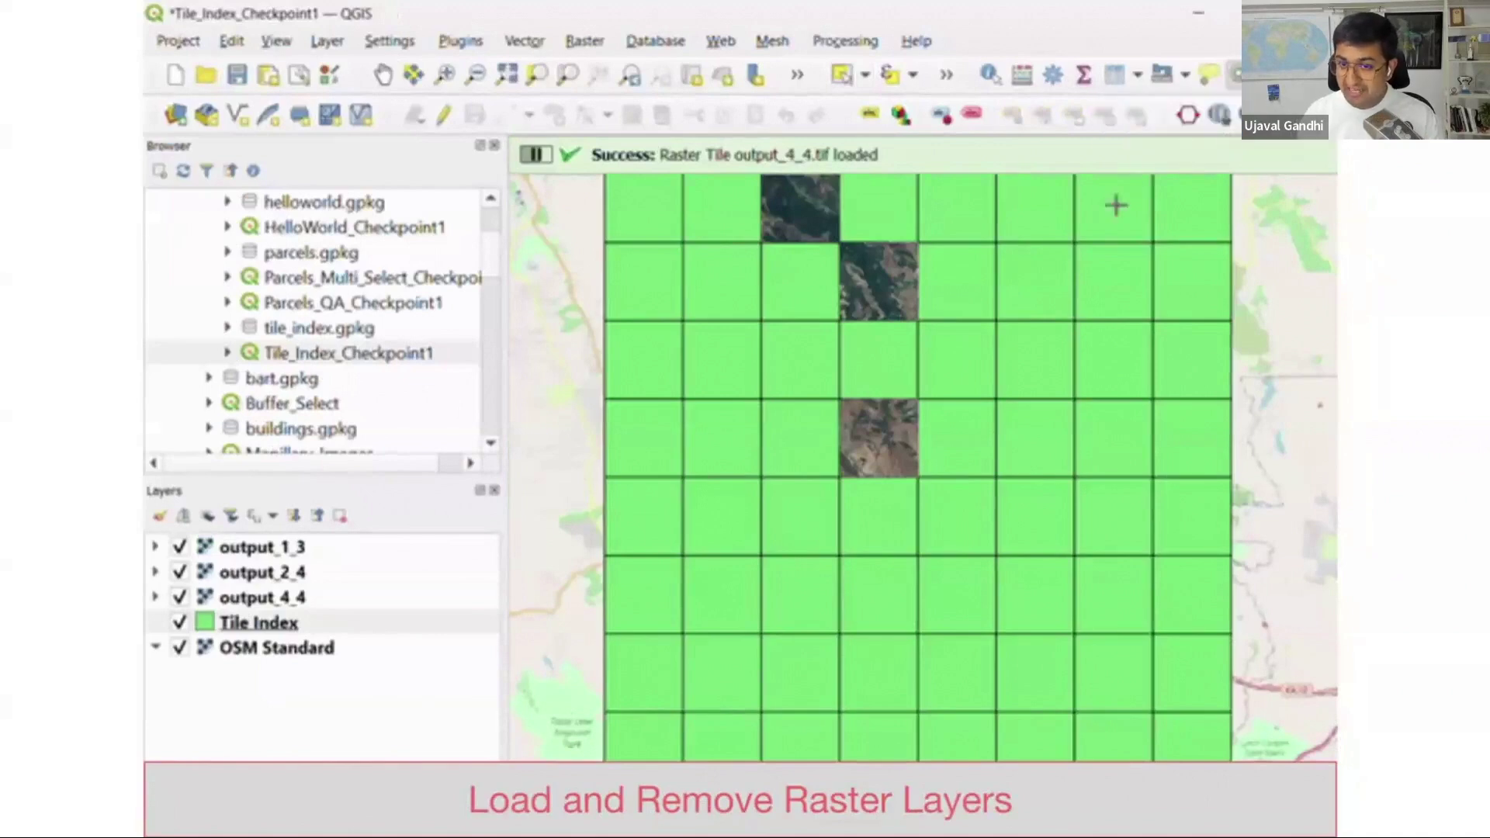
pyautogui.click(886, 433)
pyautogui.click(886, 264)
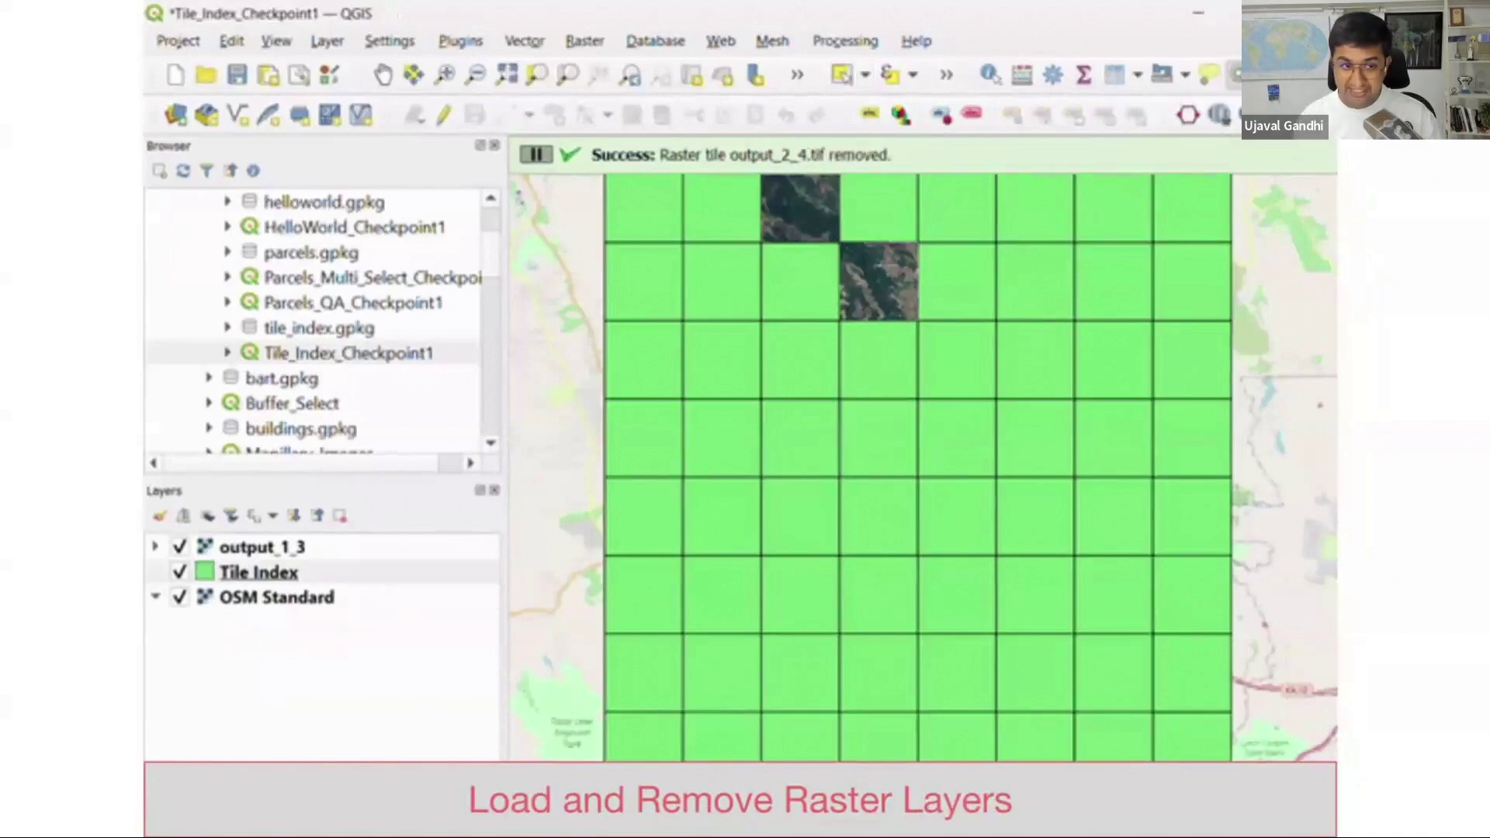
pyautogui.click(813, 214)
# Switch back to Load Selected Tile and reload the three tiles
pyautogui.click(1135, 74)
pyautogui.click(1148, 104)
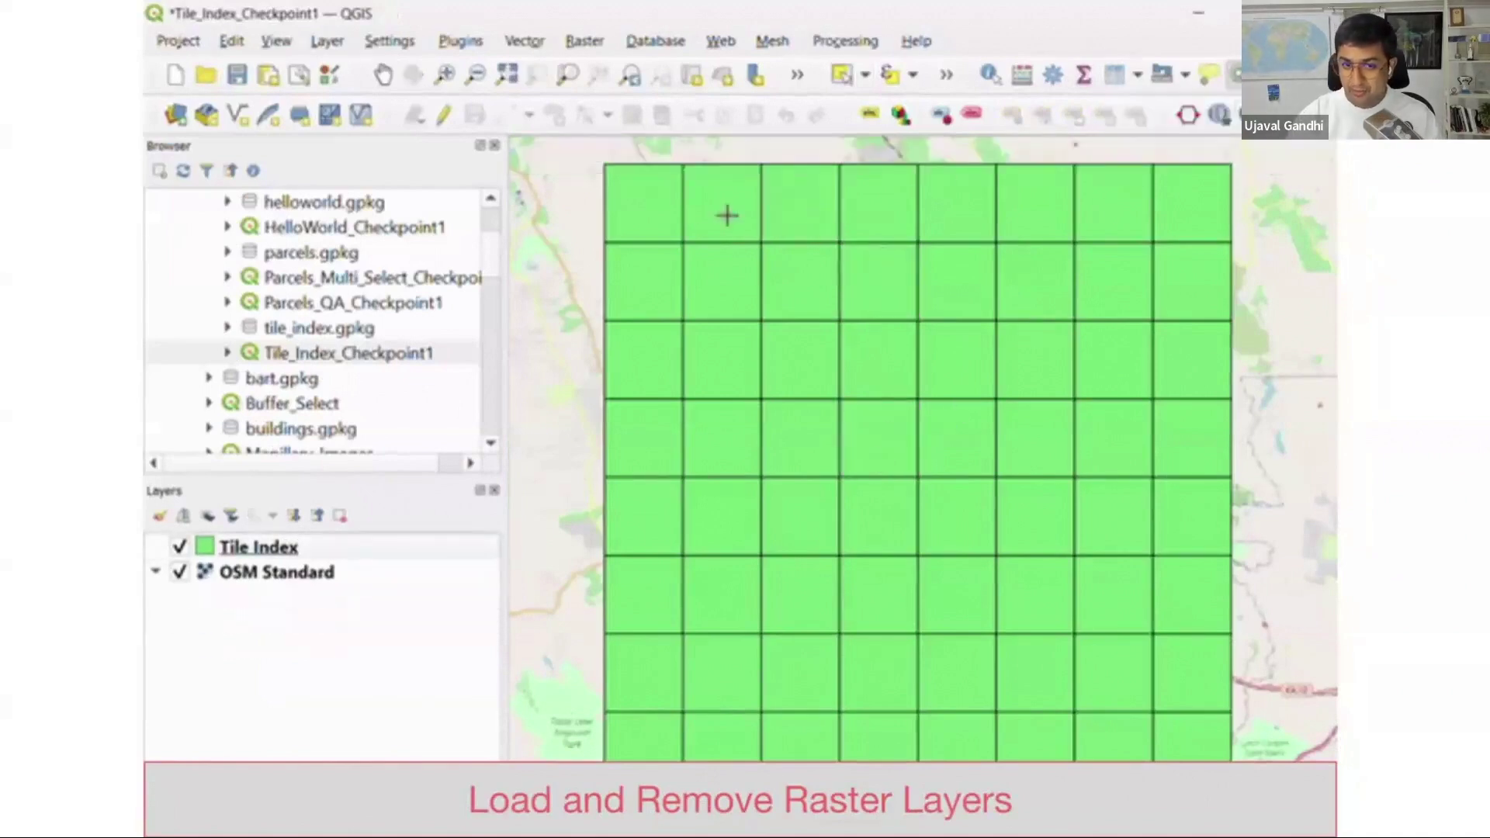
pyautogui.click(773, 231)
pyautogui.click(864, 292)
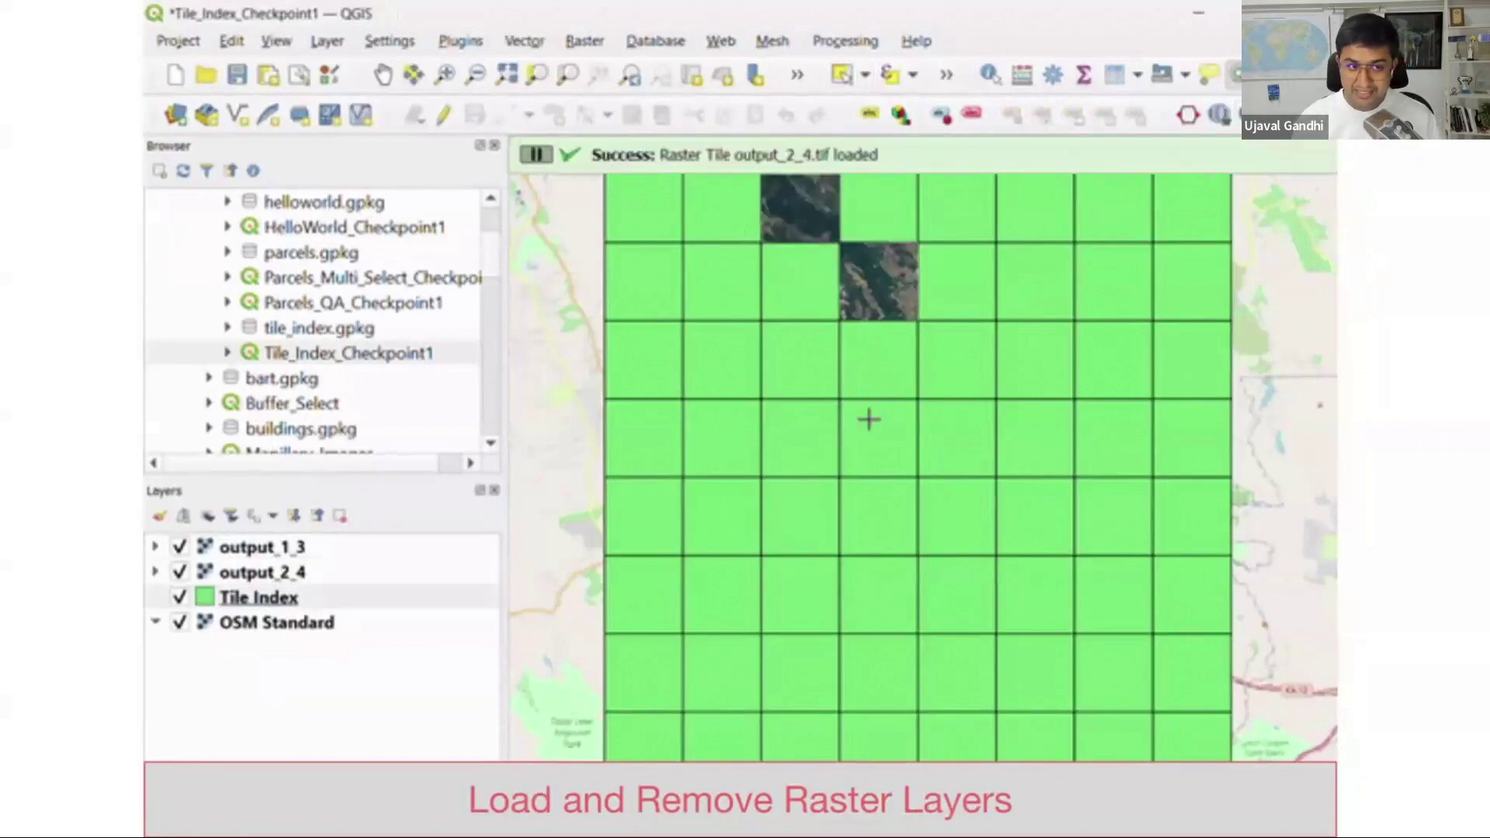
pyautogui.click(869, 419)
# Remove tiles output_4_4, output_2_4 and output_1_3 again
pyautogui.click(1136, 74)
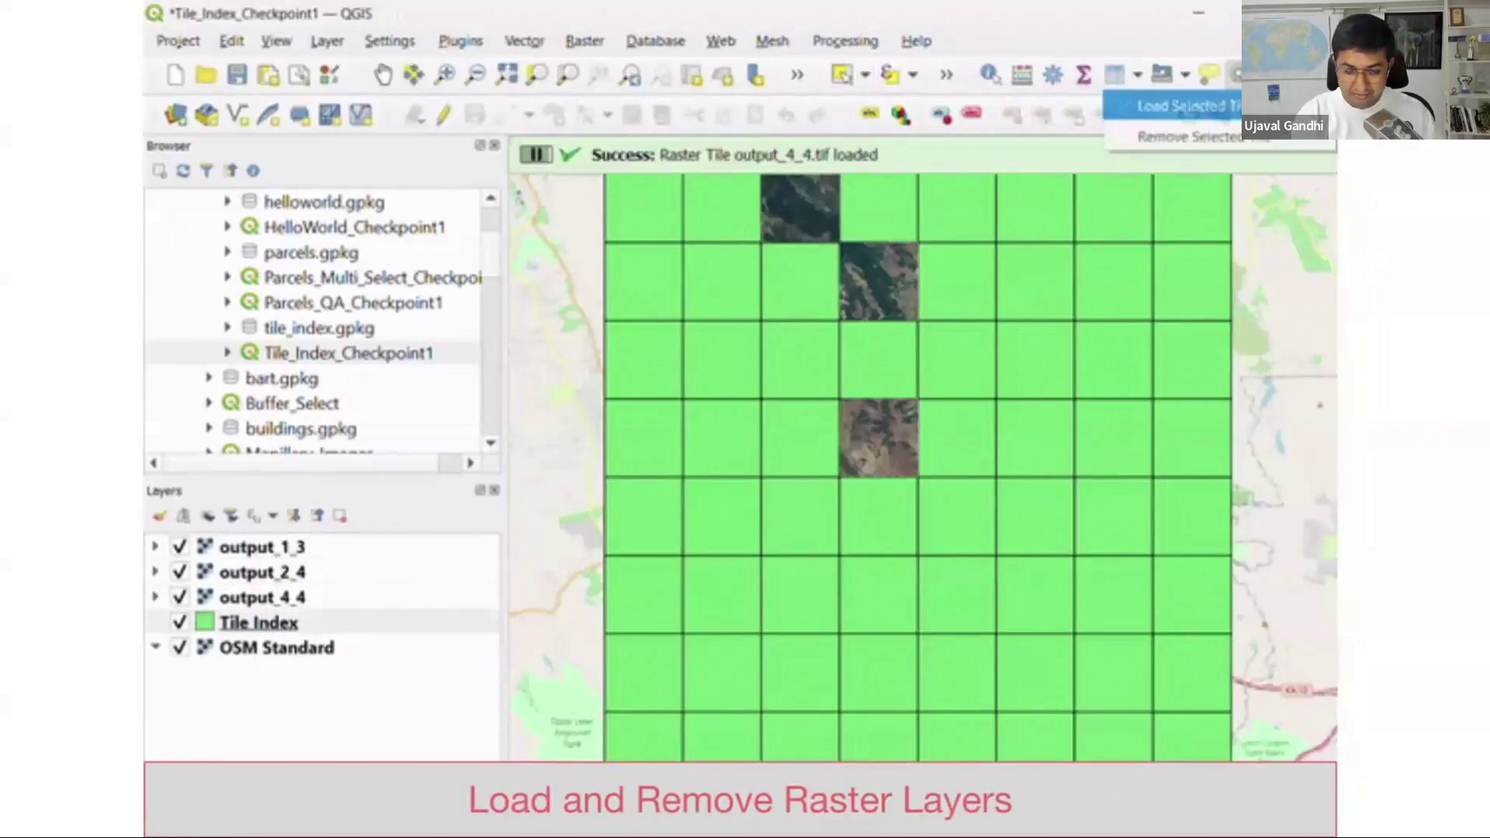
pyautogui.click(1229, 139)
pyautogui.click(887, 432)
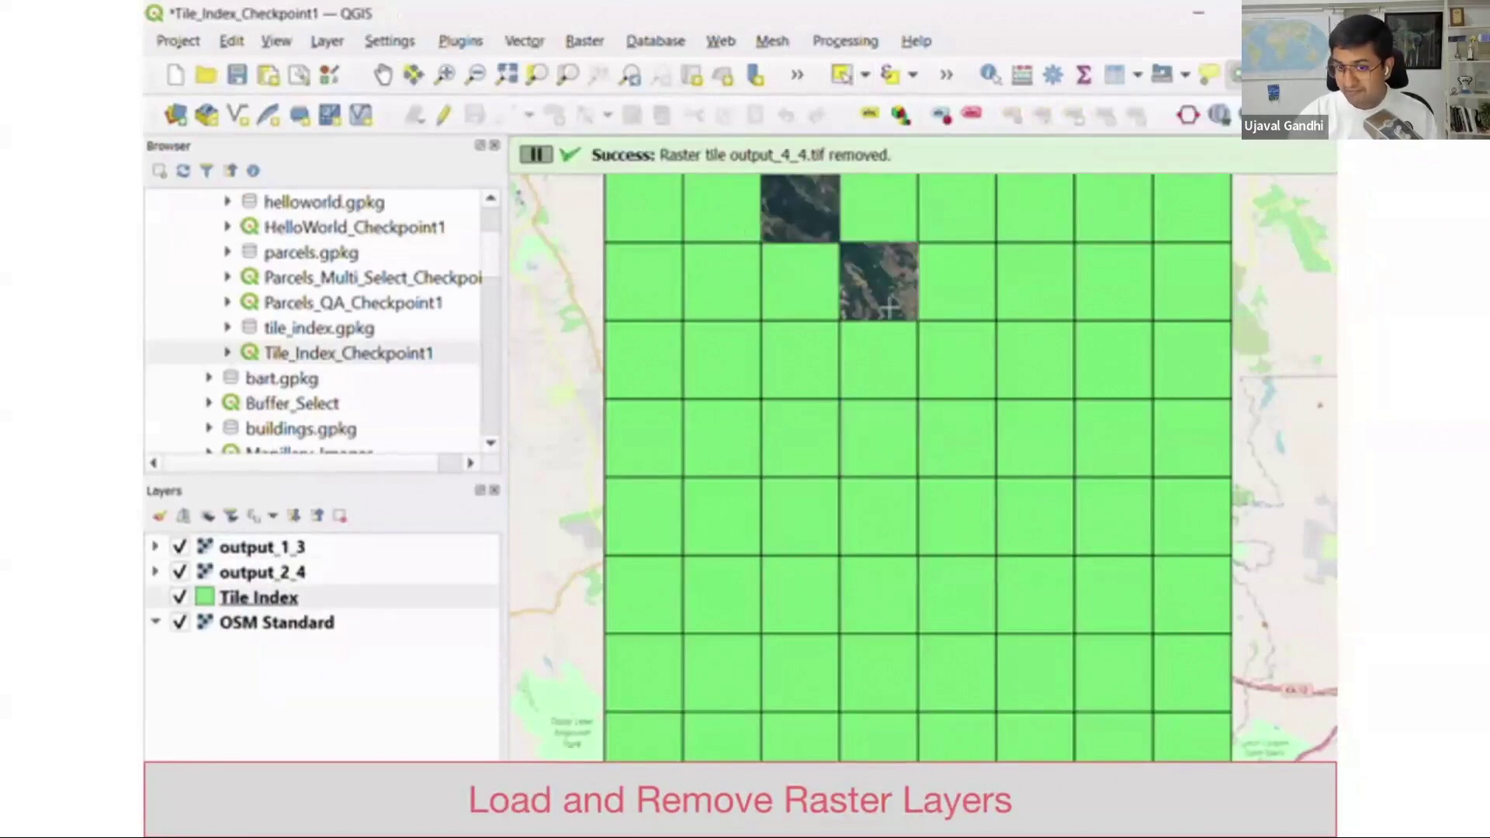
pyautogui.click(877, 280)
pyautogui.click(807, 206)
# Load all three tiles once more, then select buildings near the upper road
pyautogui.click(1137, 74)
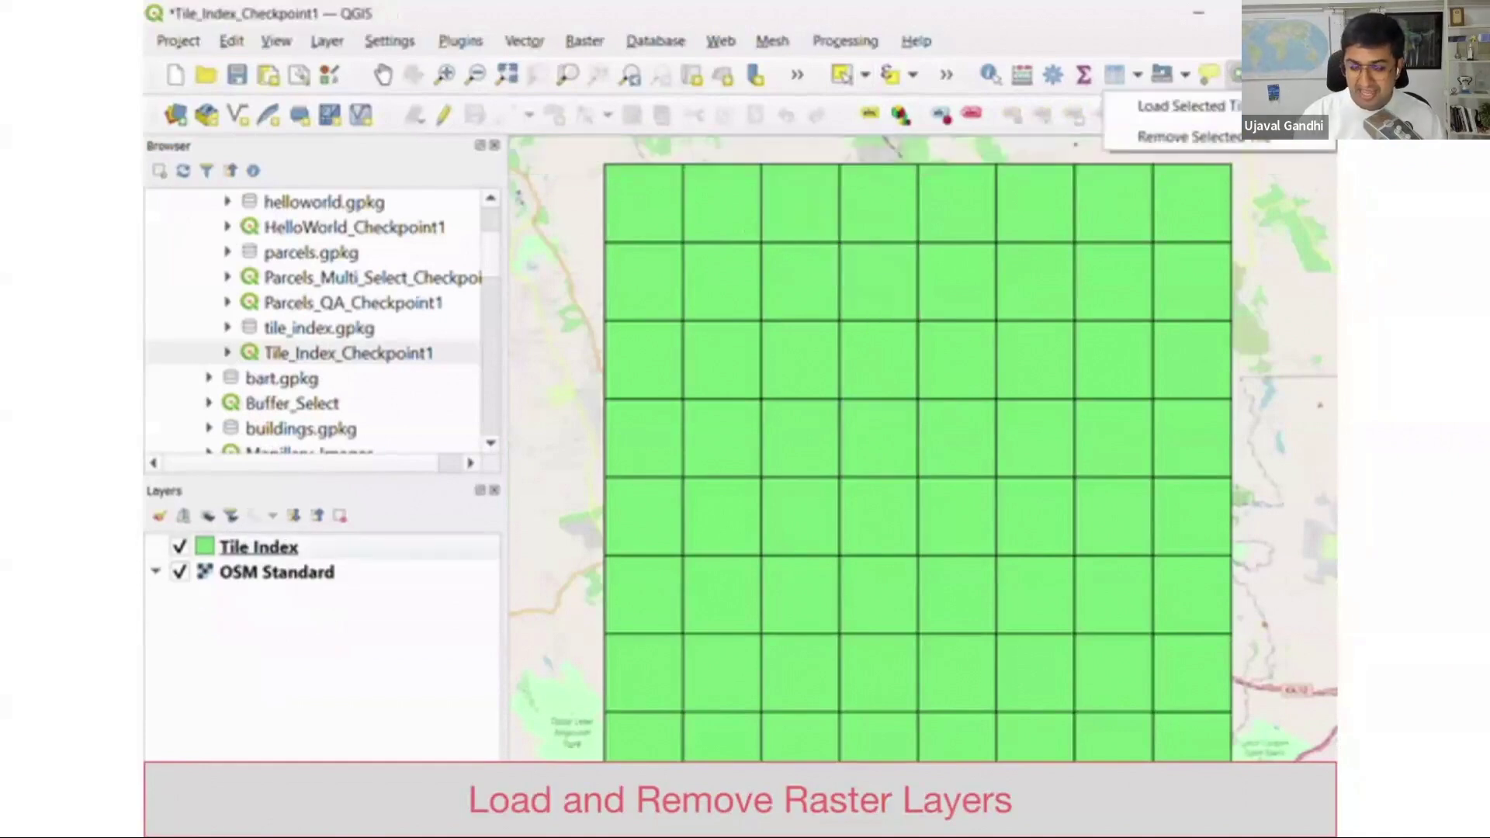
pyautogui.click(1179, 117)
pyautogui.click(775, 230)
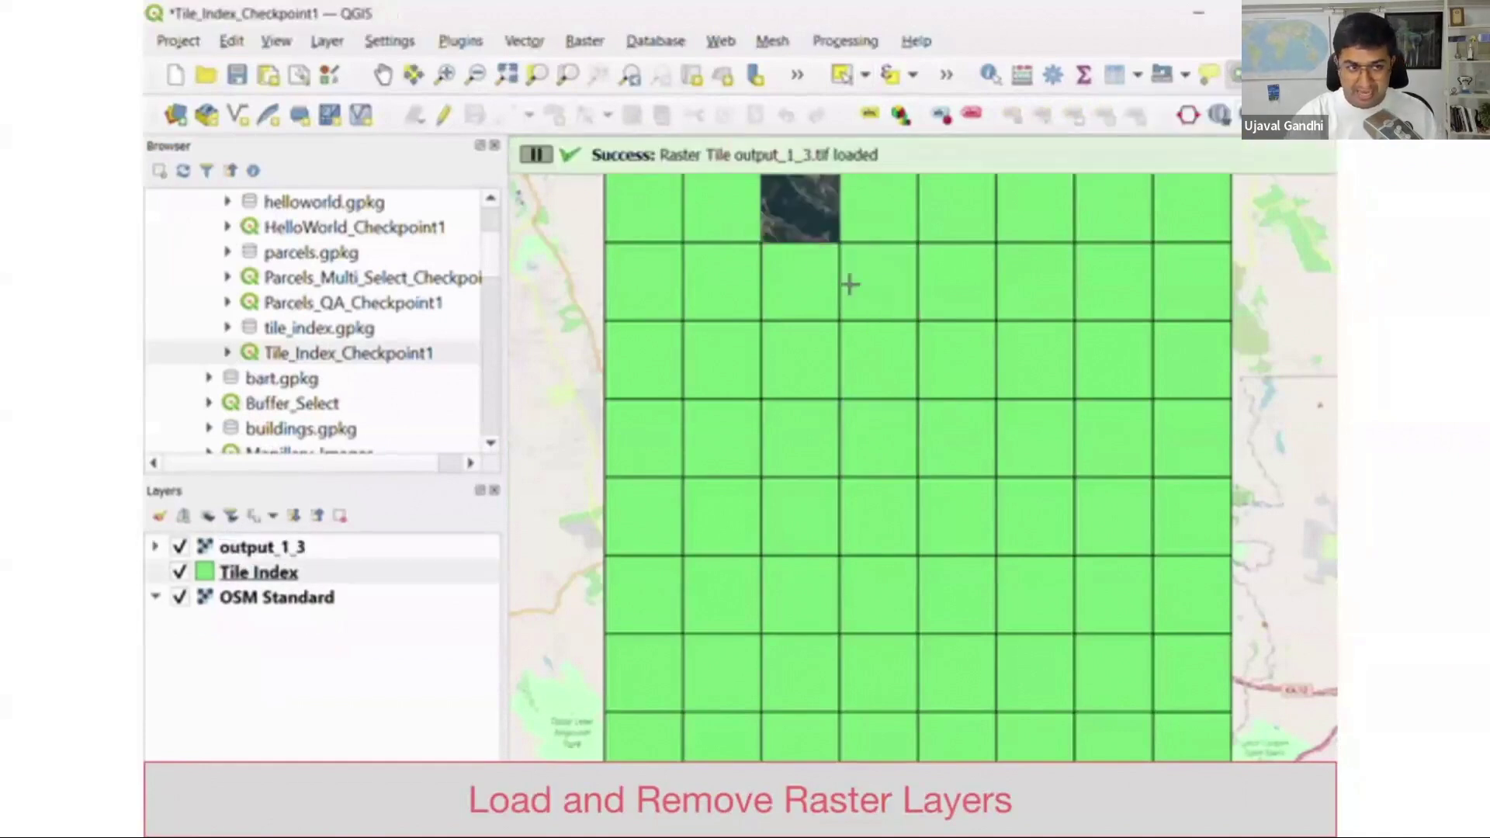
pyautogui.click(865, 292)
pyautogui.click(868, 415)
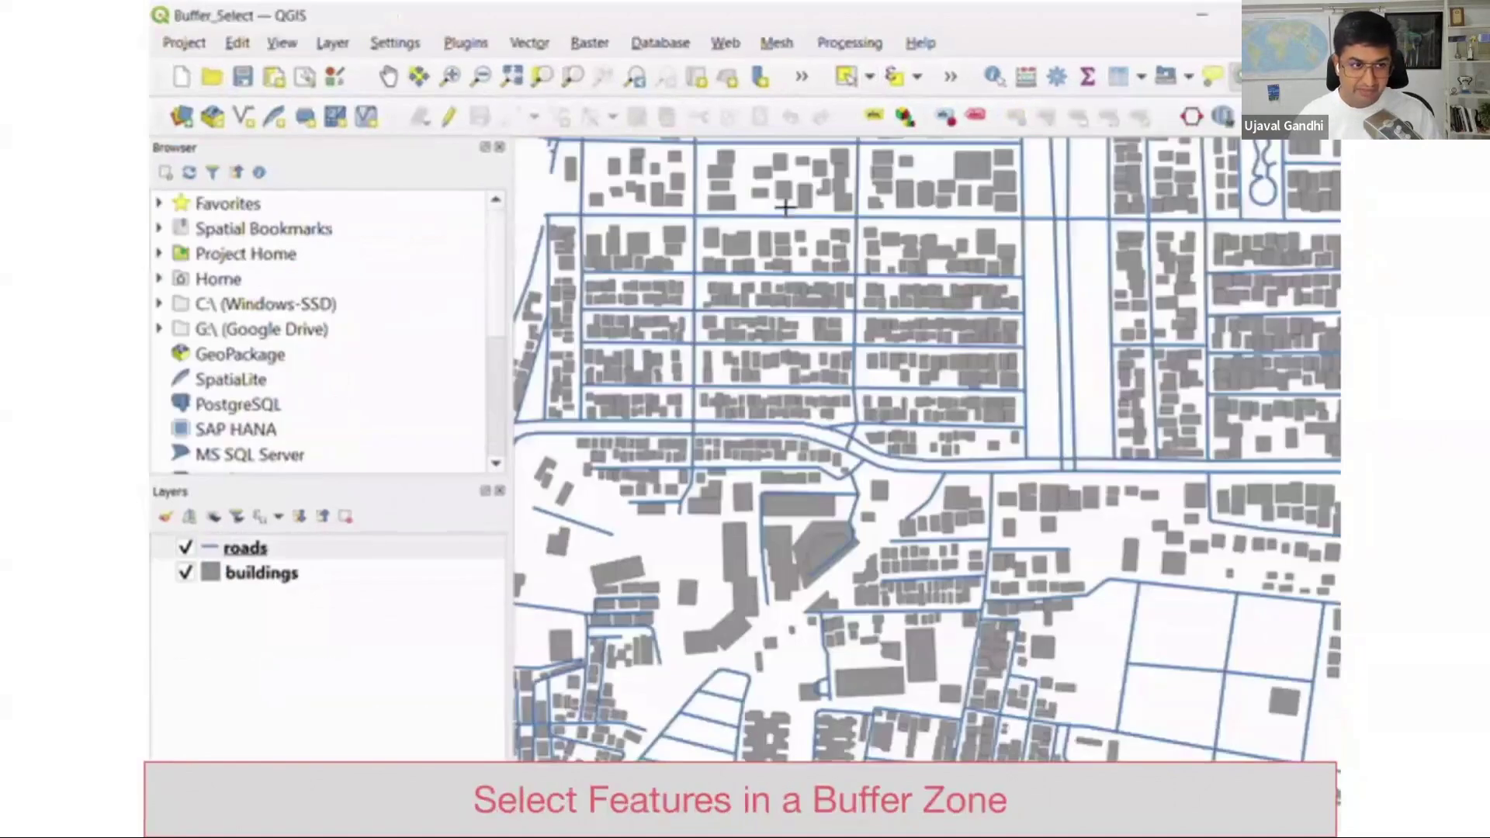
pyautogui.click(786, 215)
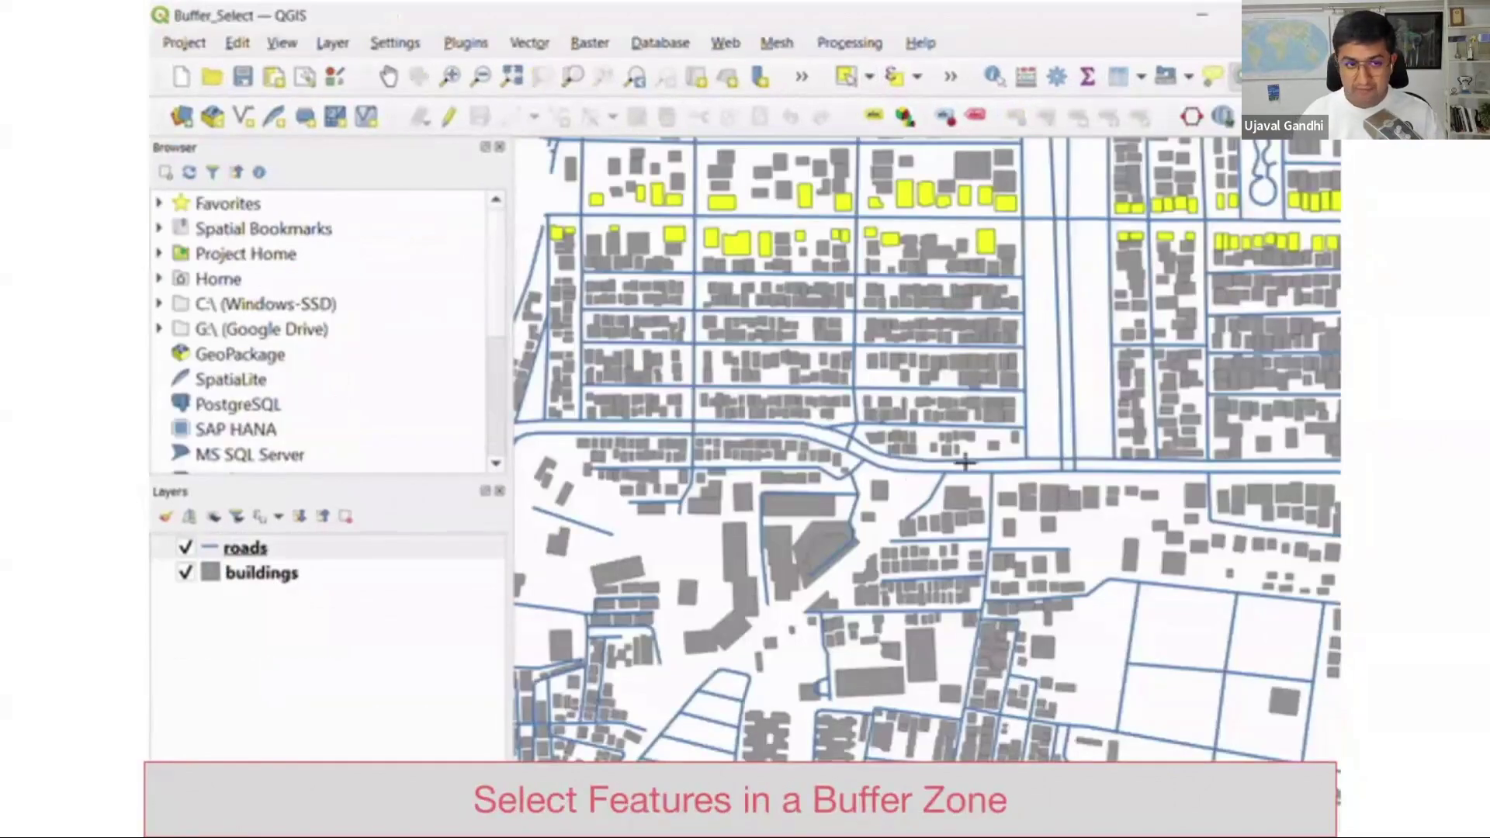
# Select buildings within the buffer of the lower, vertical, upper, lower and vertical roads
pyautogui.click(989, 428)
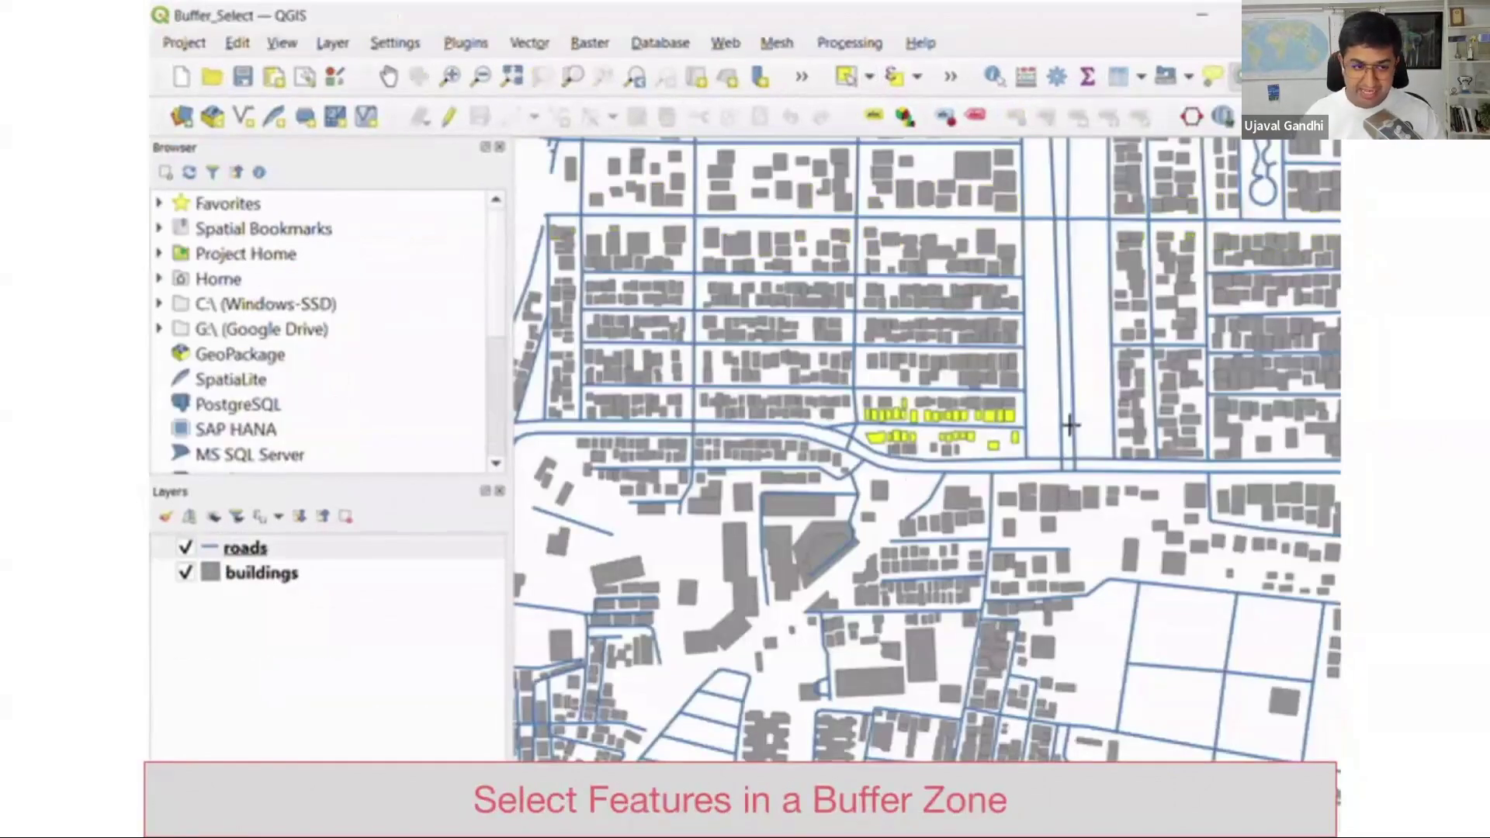
pyautogui.click(1151, 400)
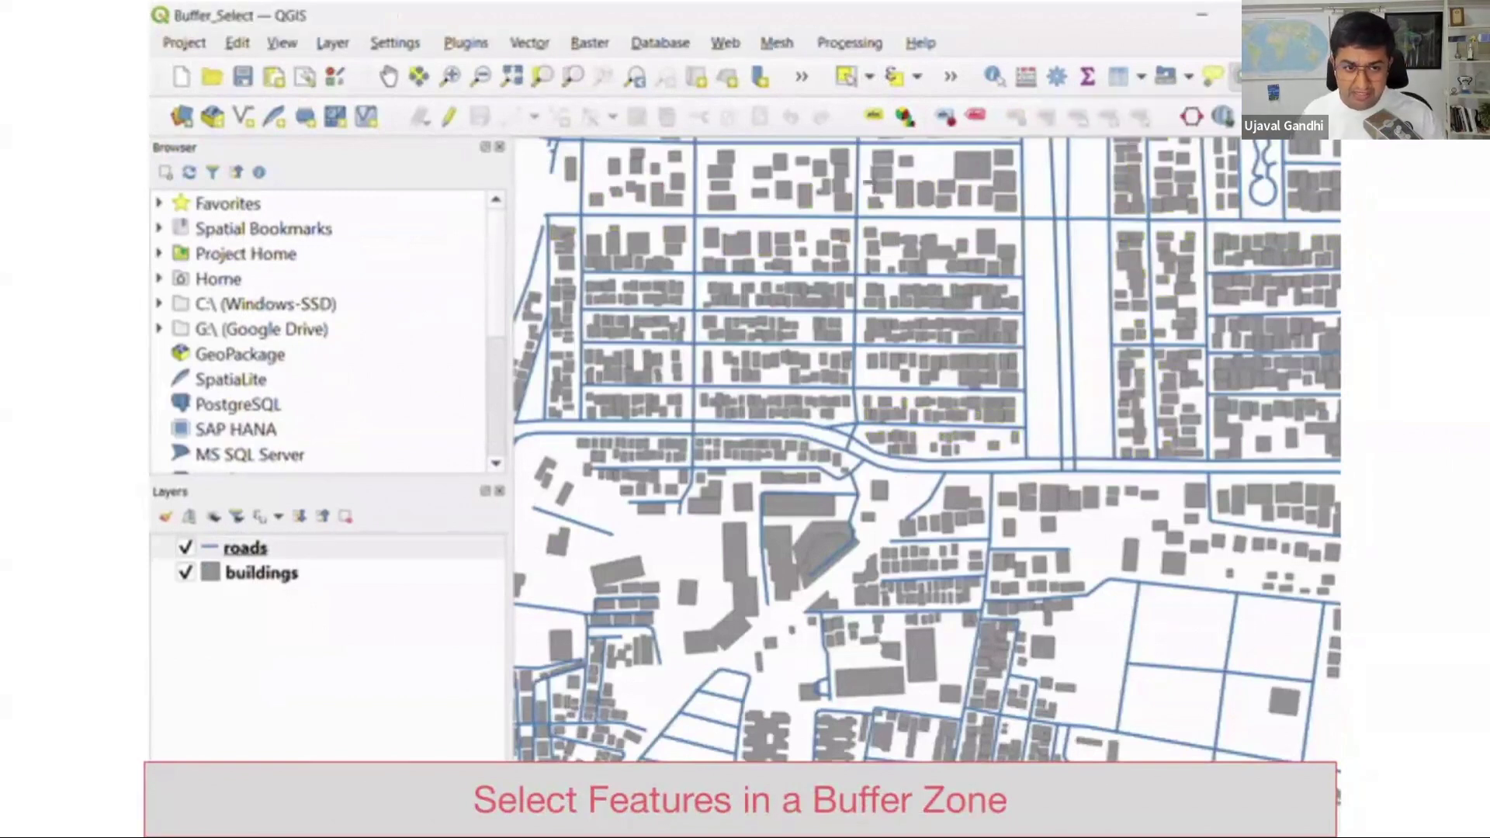
pyautogui.click(785, 217)
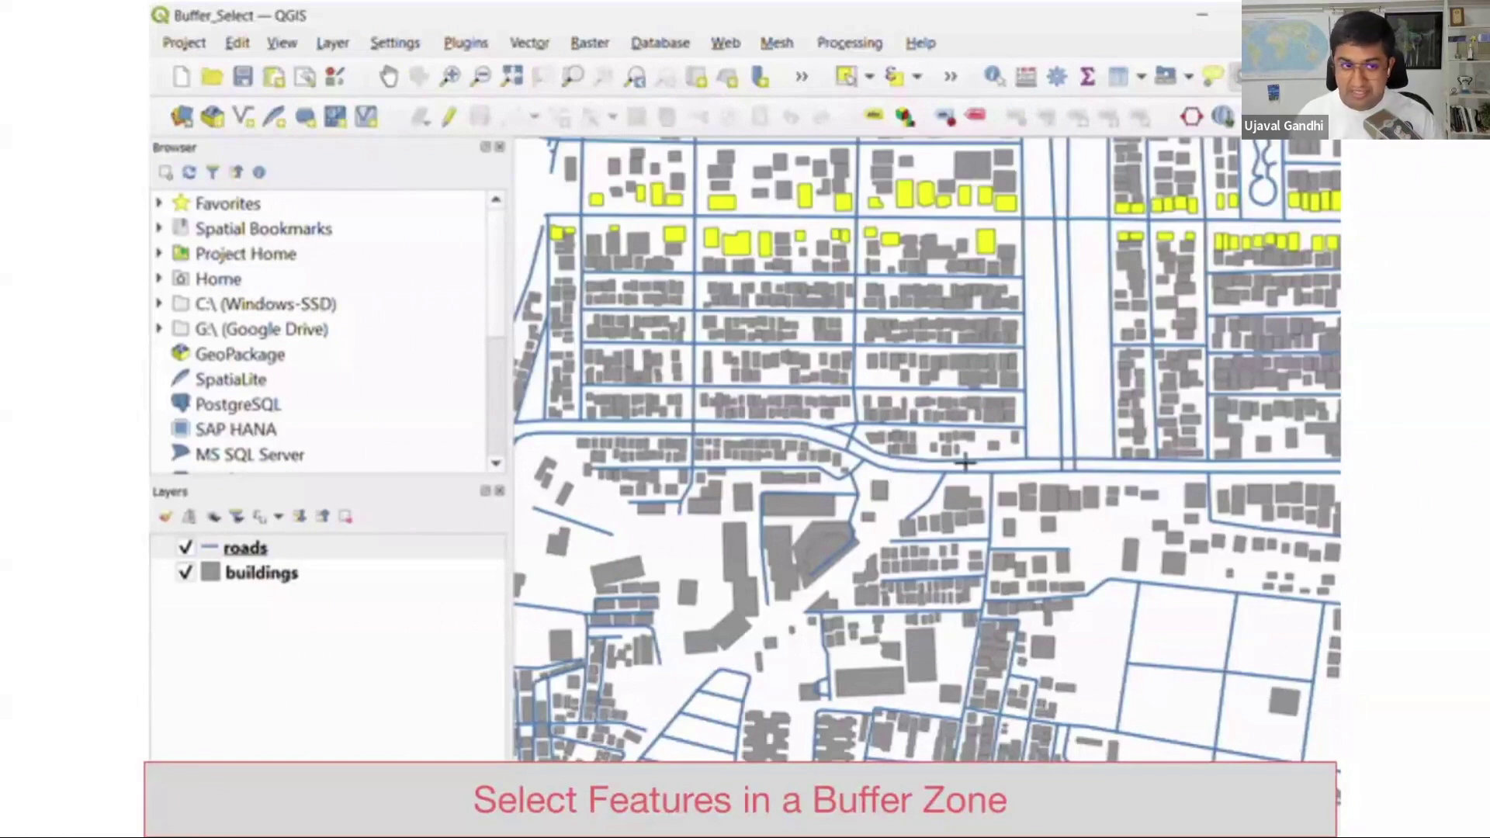
pyautogui.click(989, 428)
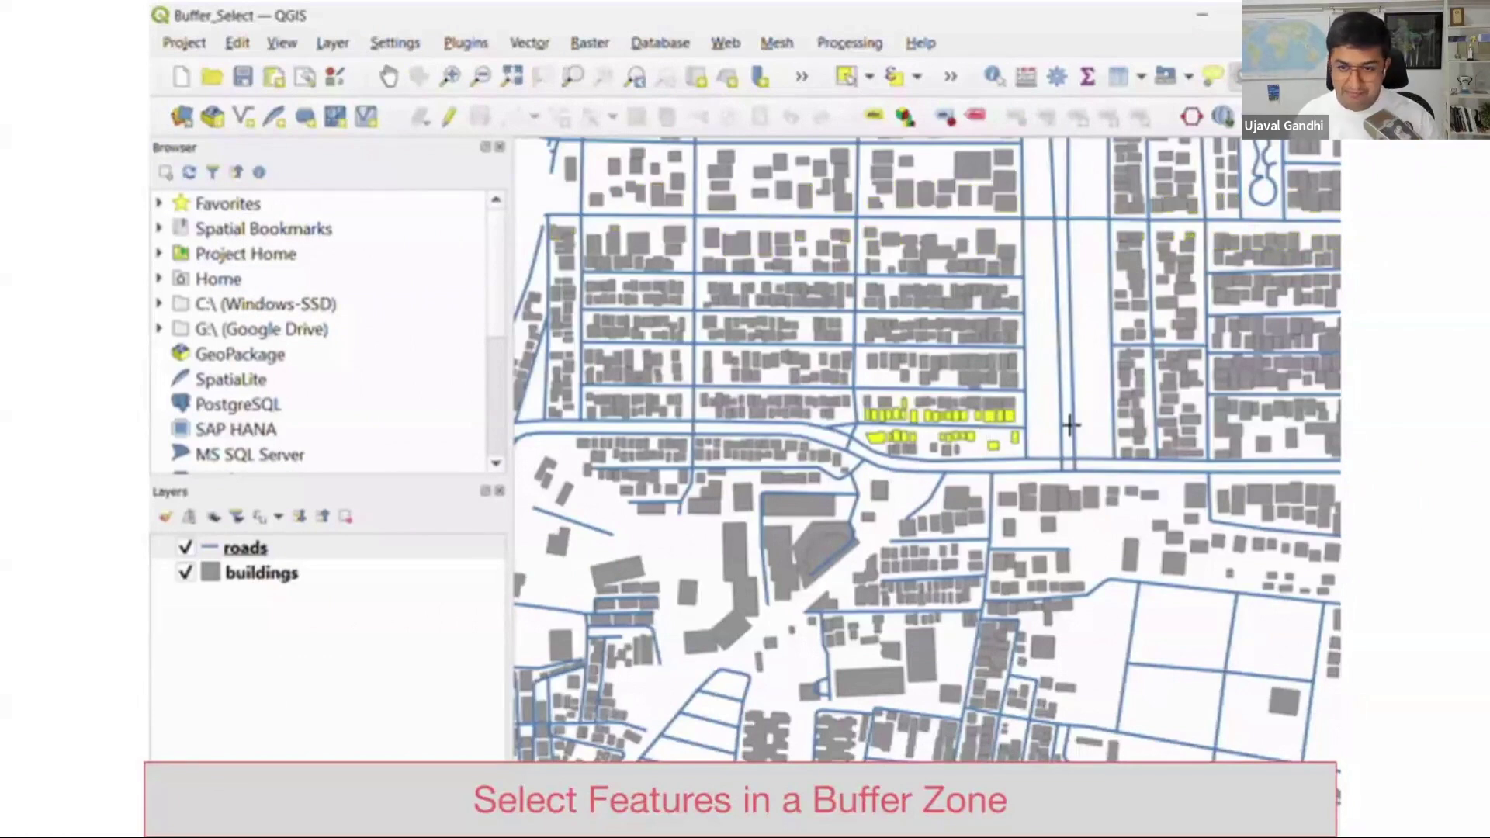
pyautogui.click(1150, 400)
# Clear the selection and reselect buildings along the upper, lower and north-south roads
pyautogui.hotkey('ctrl', 'alt', 'a')
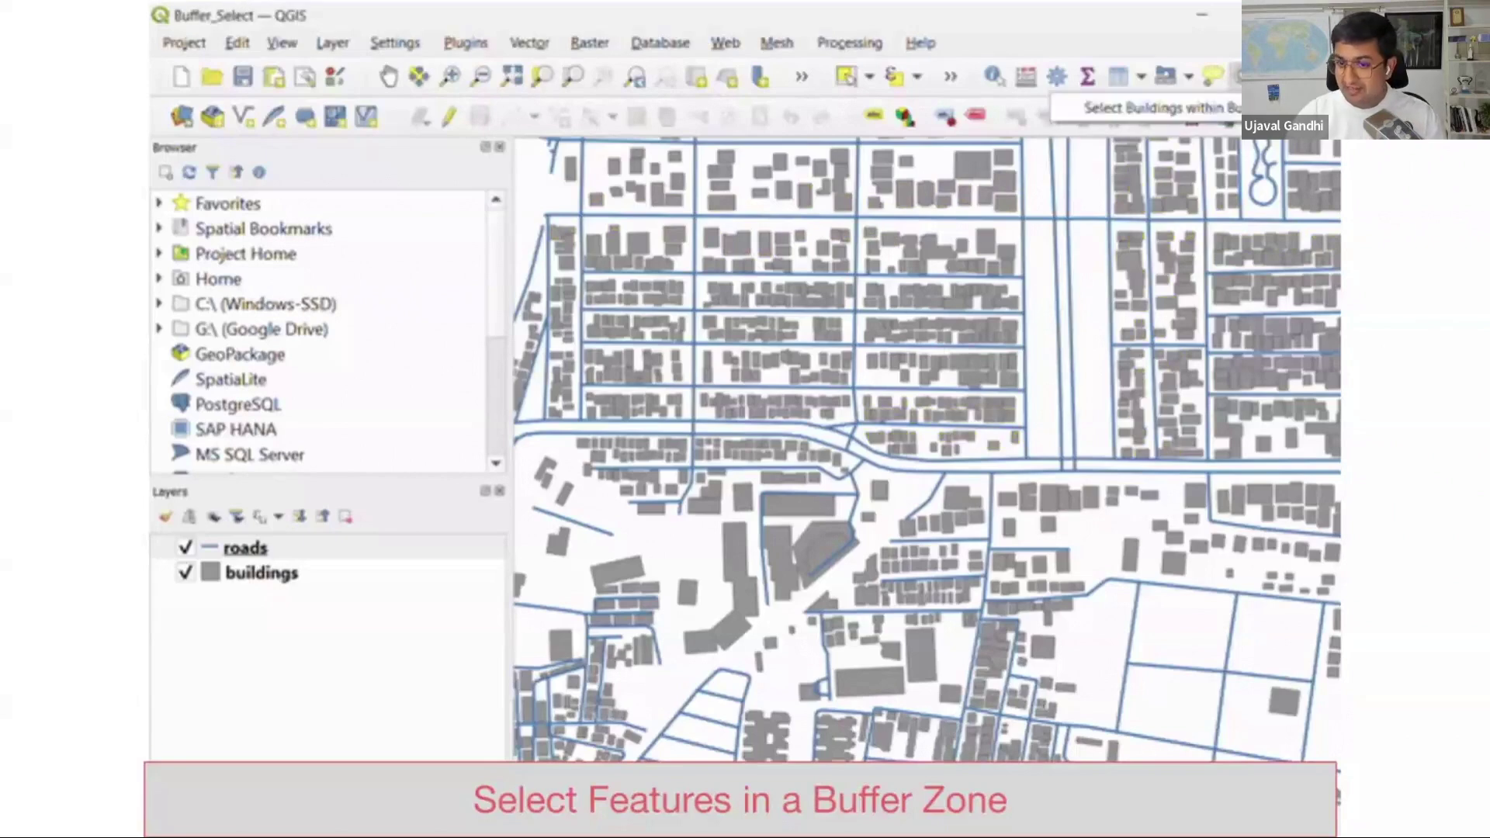
pyautogui.click(785, 217)
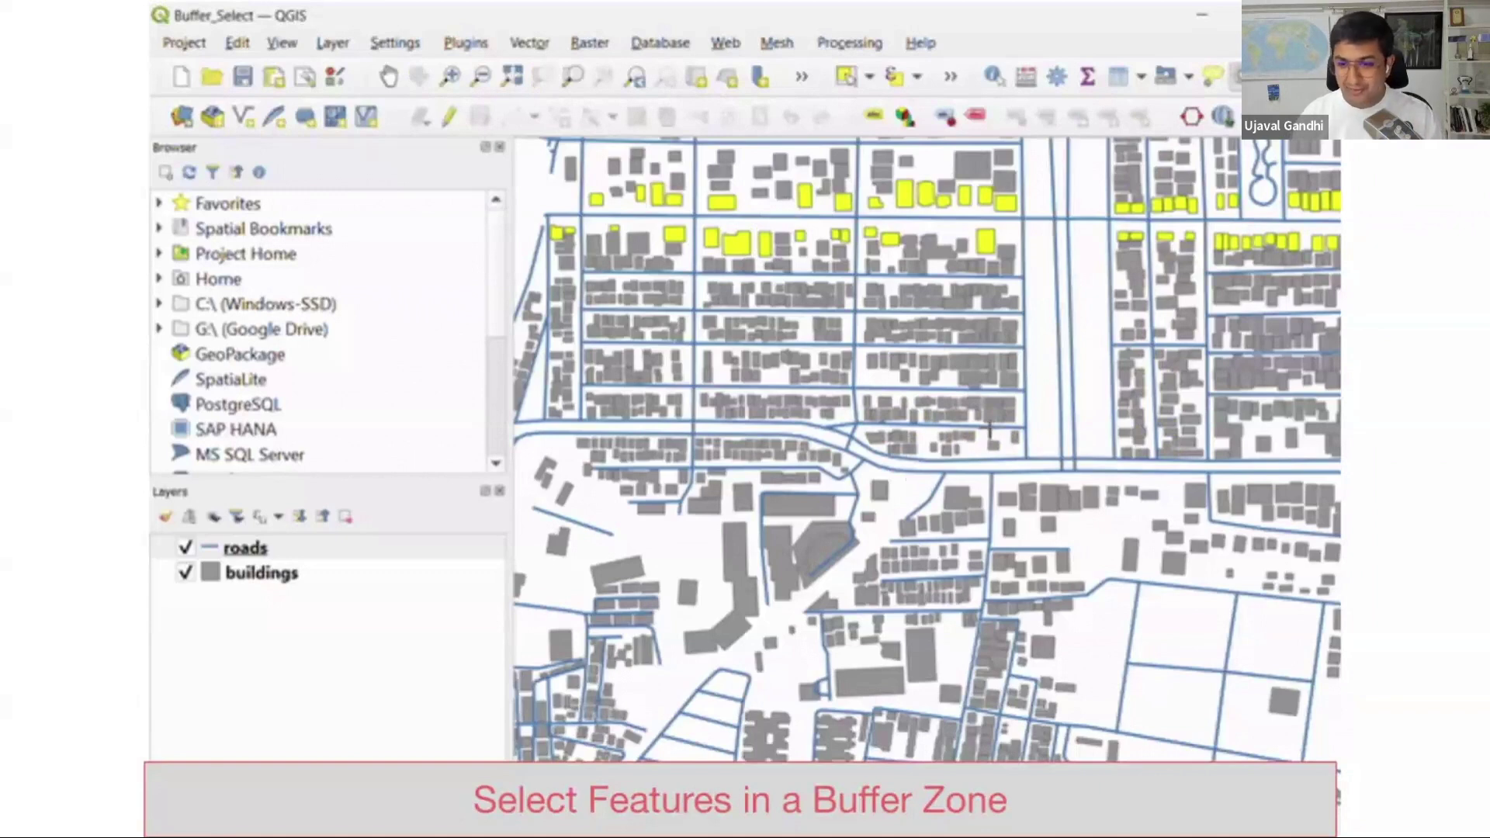
pyautogui.click(989, 427)
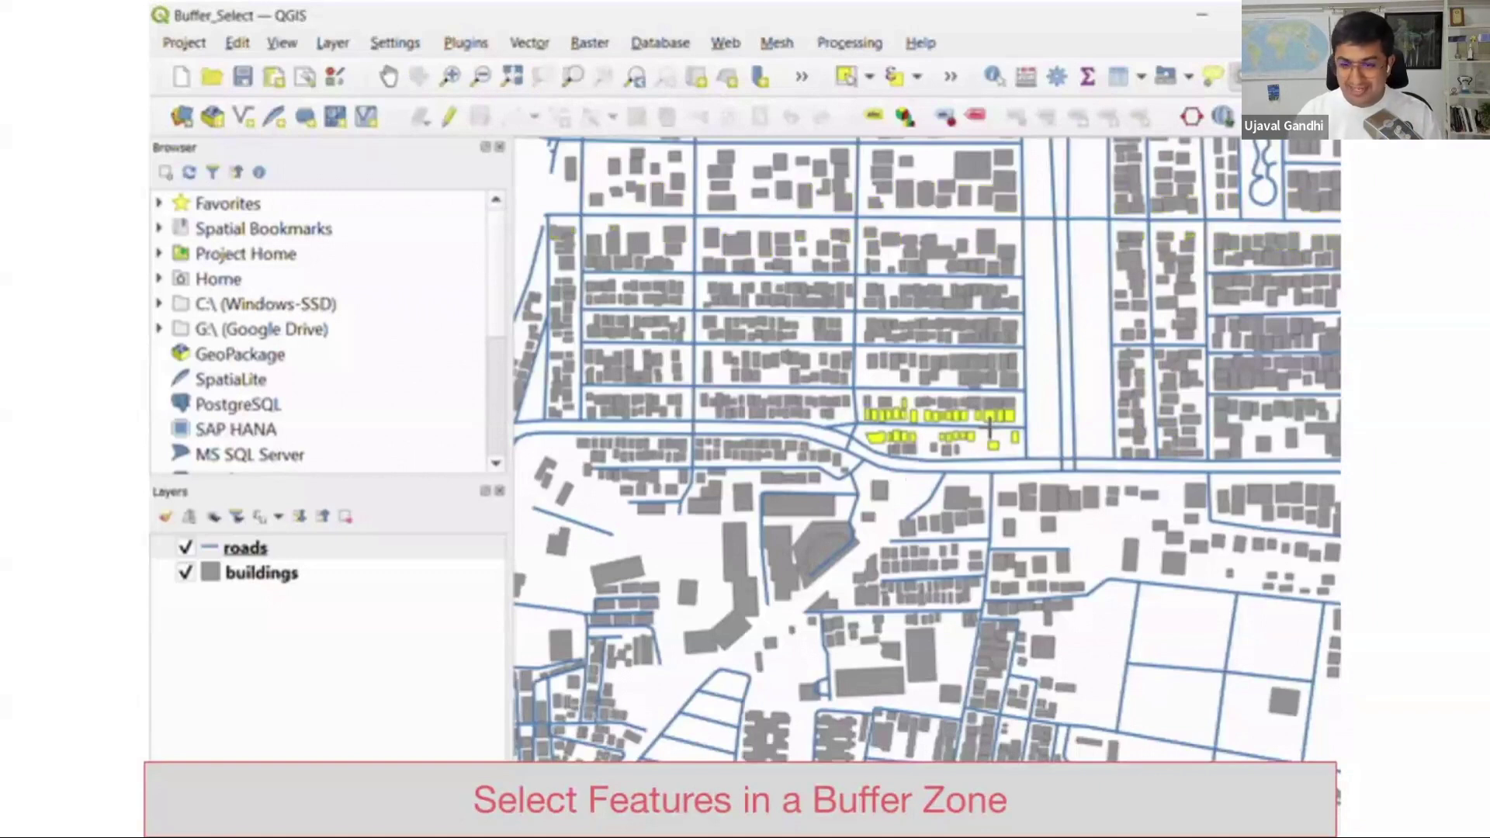
pyautogui.click(1150, 399)
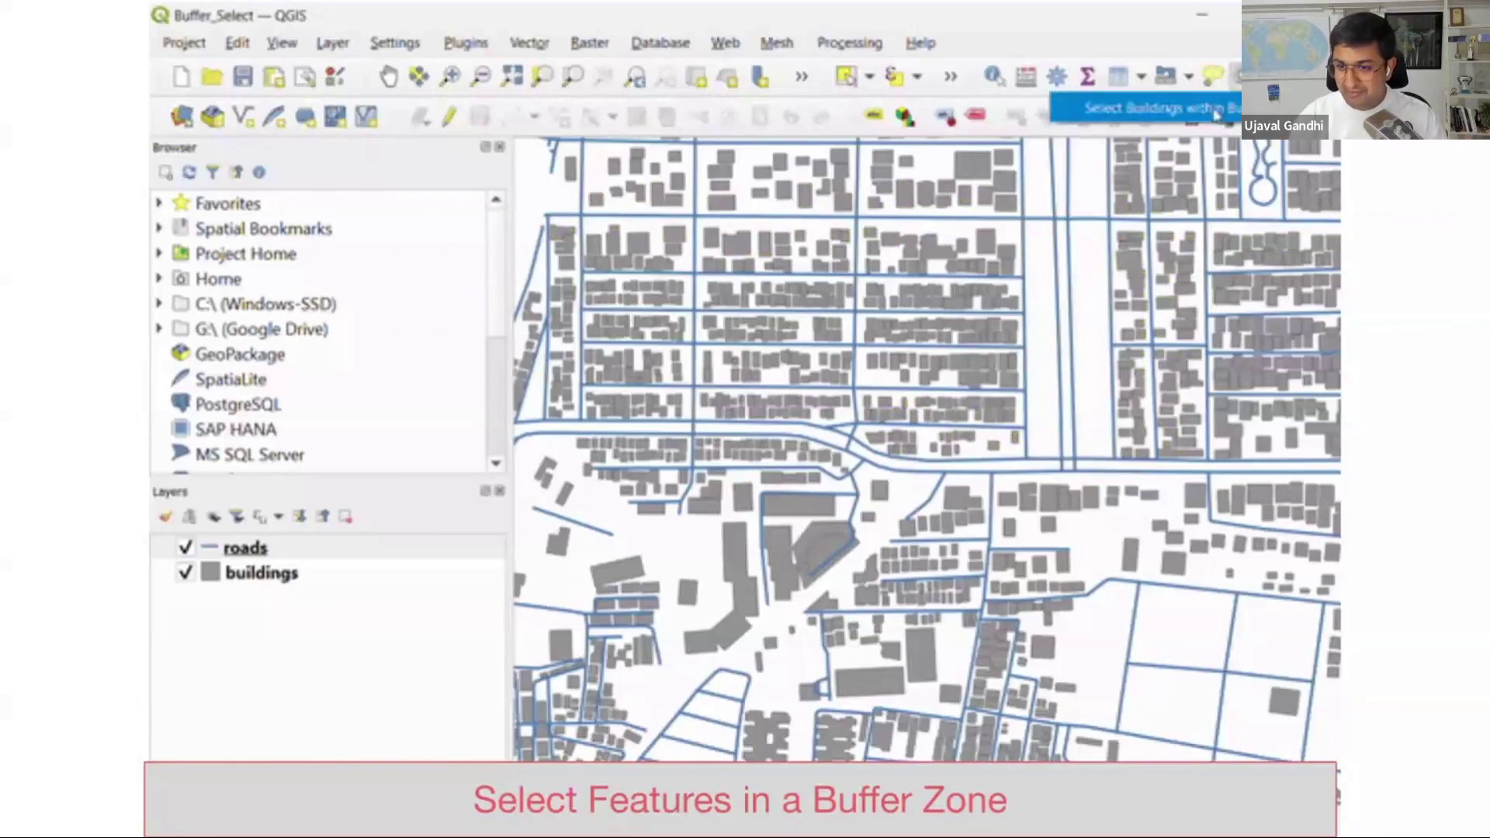
# Rerun Select Buildings within Buffer on the upper and central east-west roads
pyautogui.click(1216, 114)
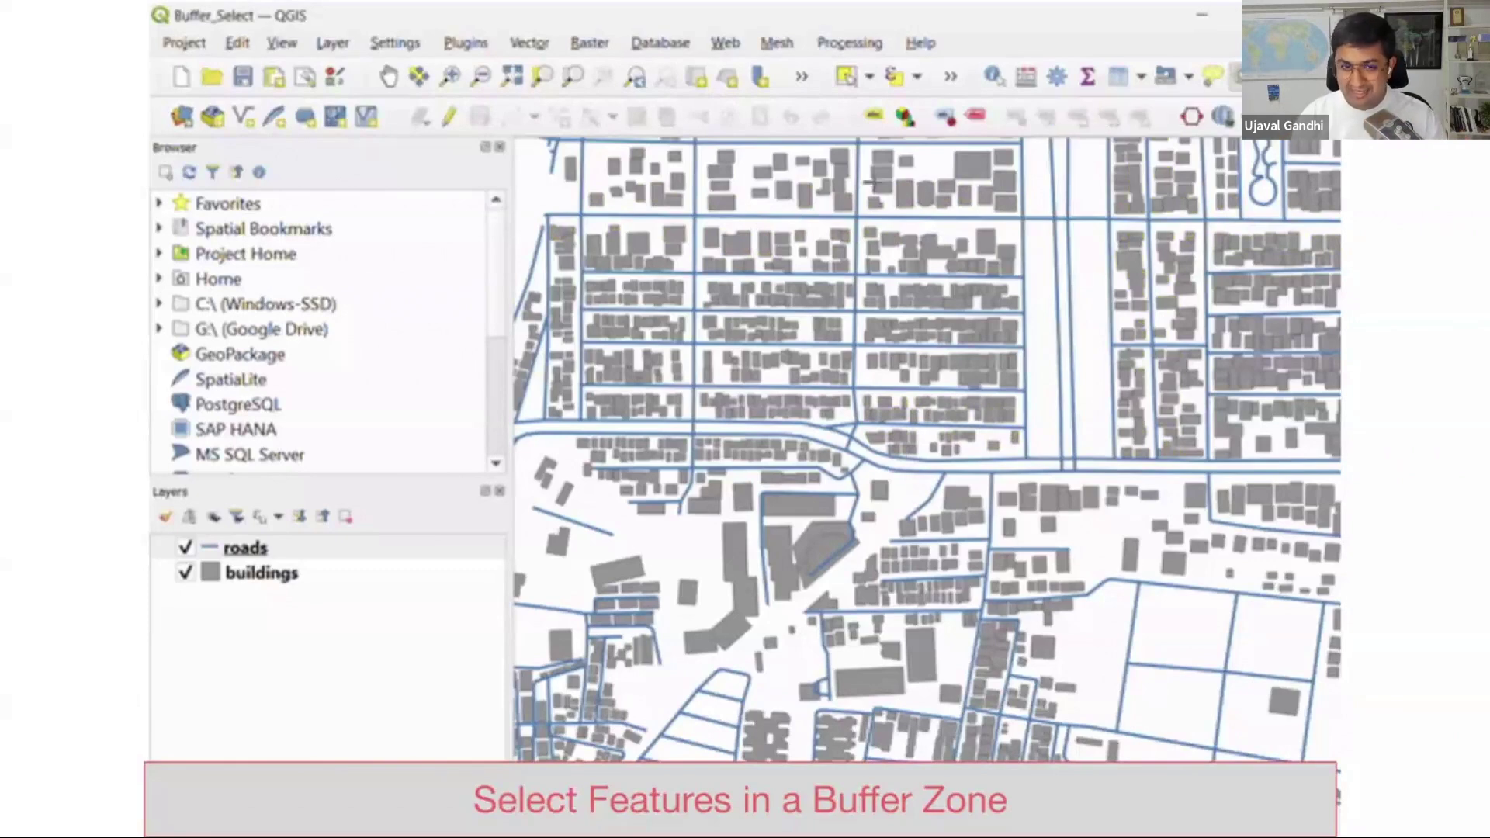
pyautogui.click(785, 217)
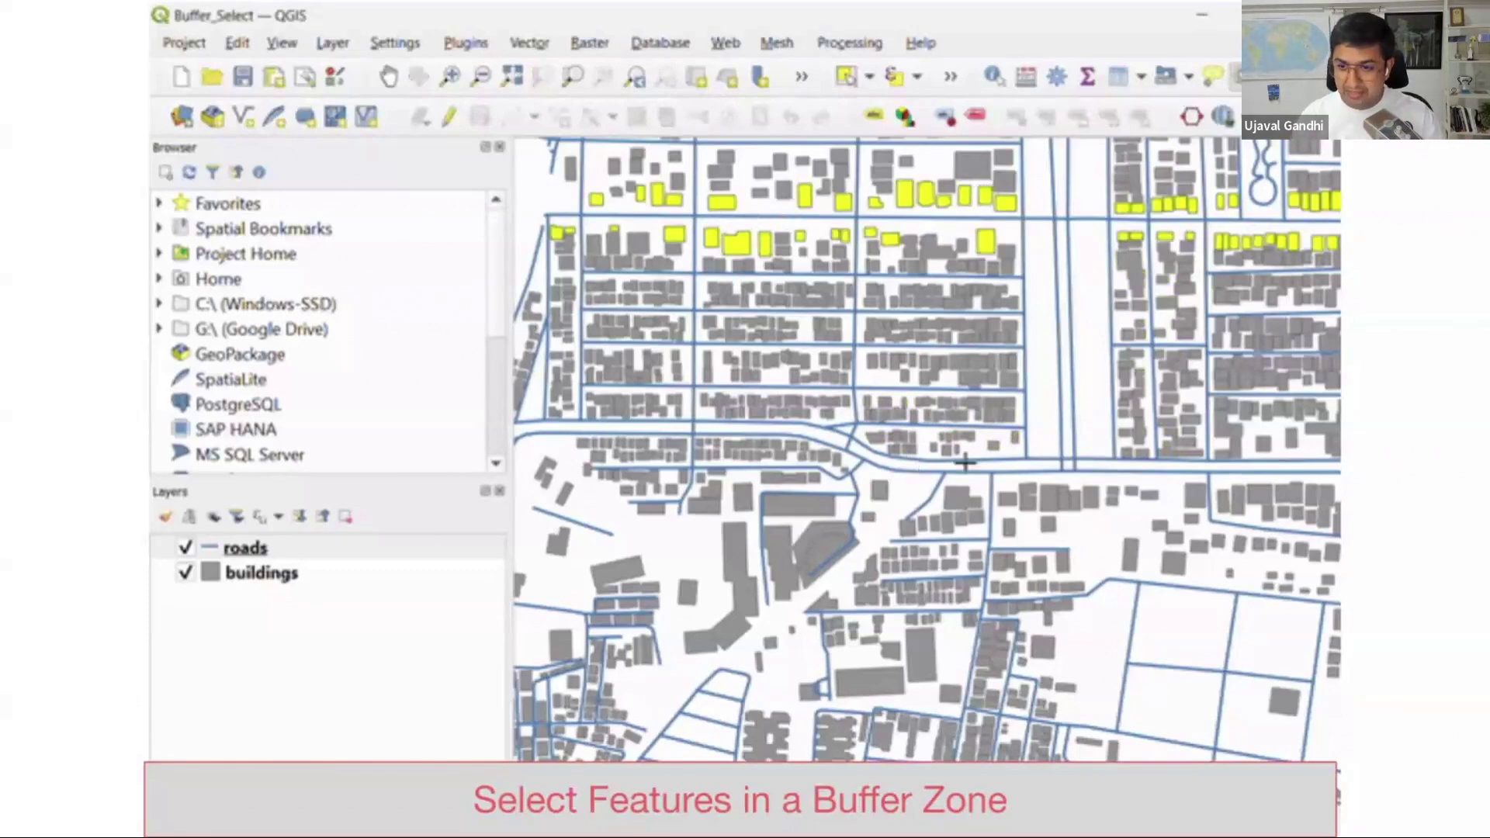
pyautogui.click(990, 427)
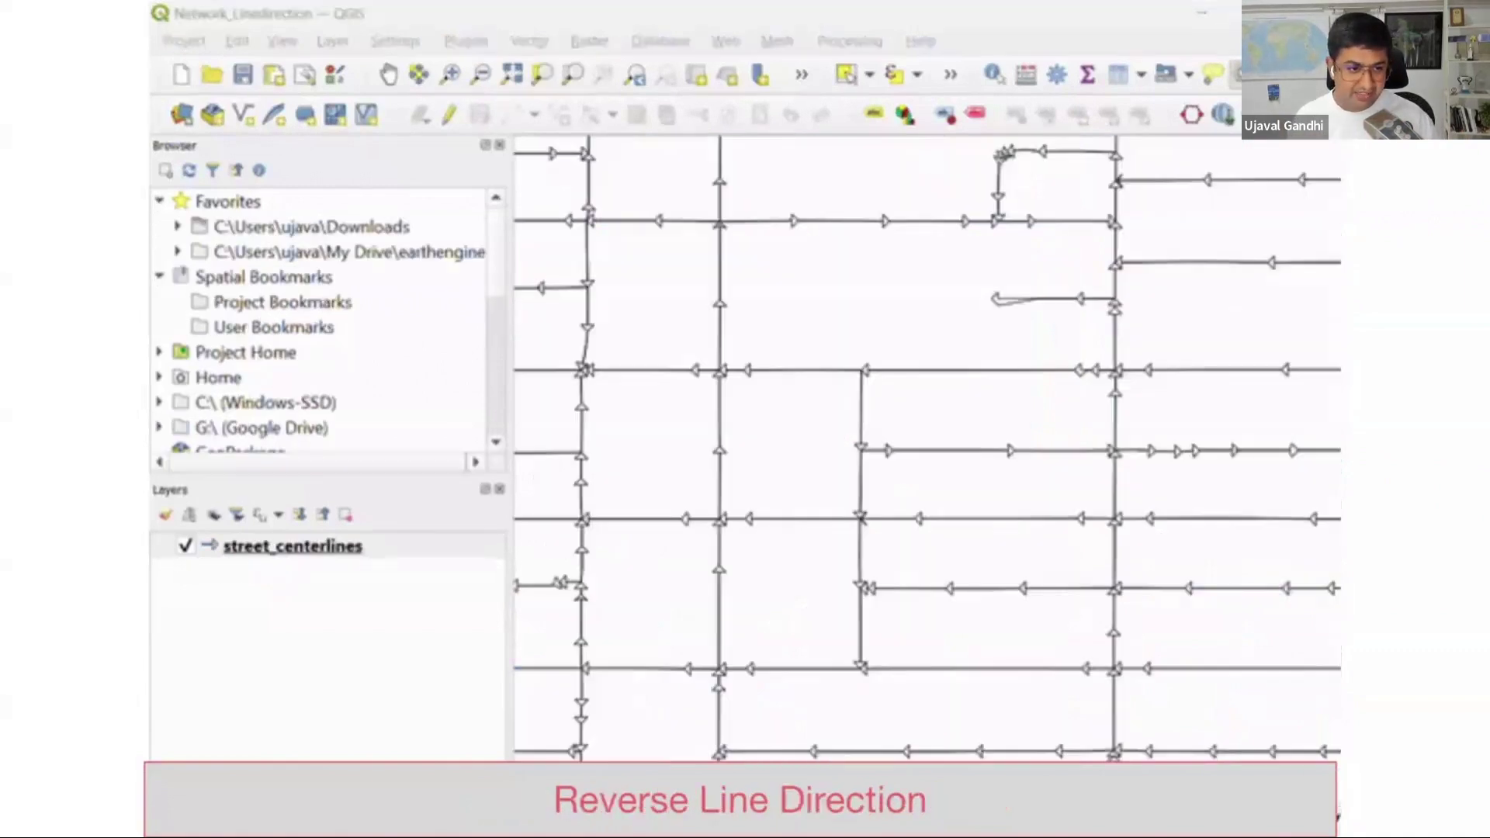
# Flip the lower street segment, then an upper segment, then the lower one again
pyautogui.click(984, 448)
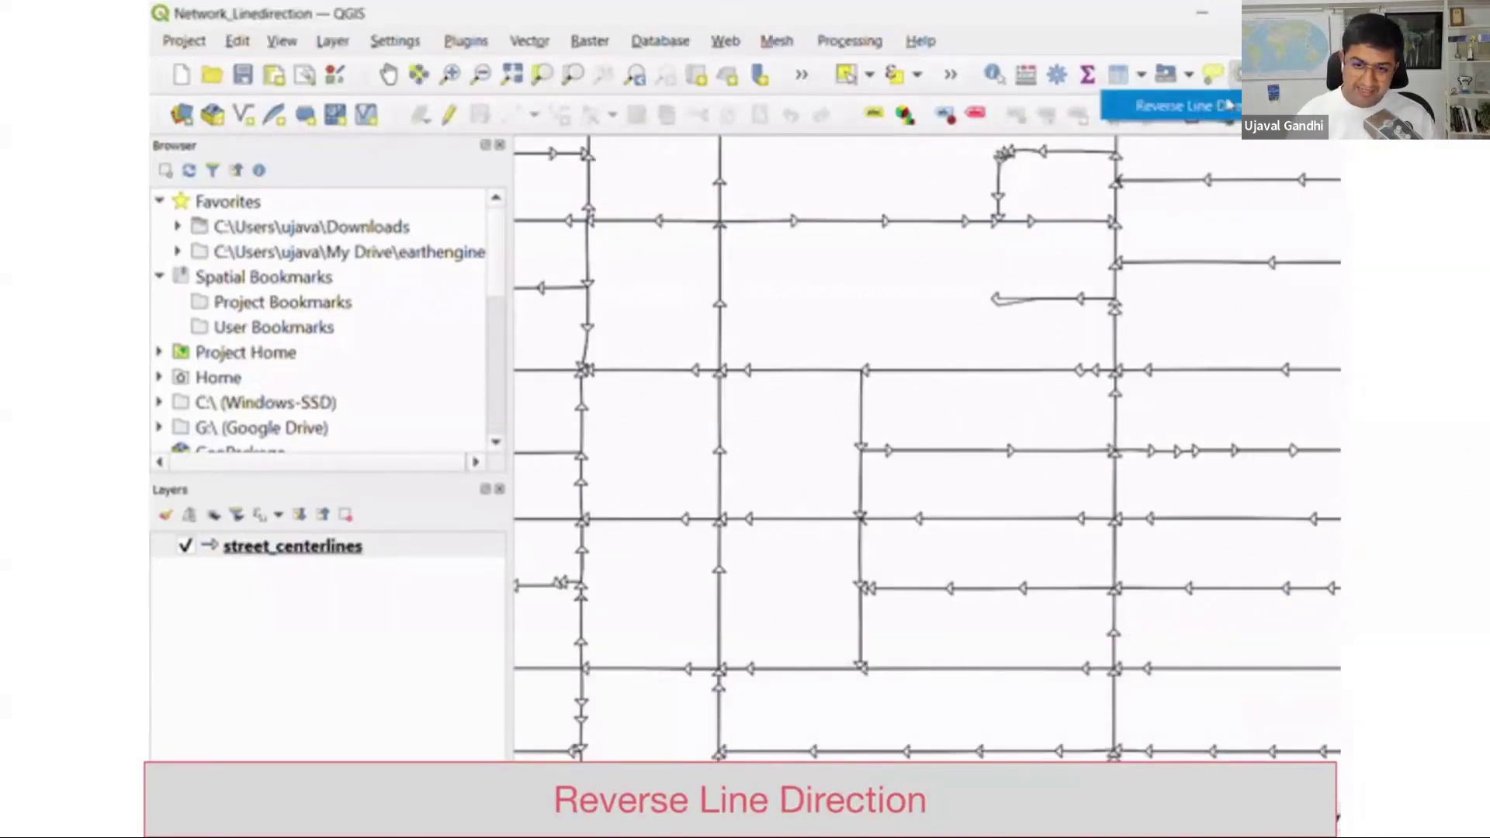
pyautogui.click(910, 223)
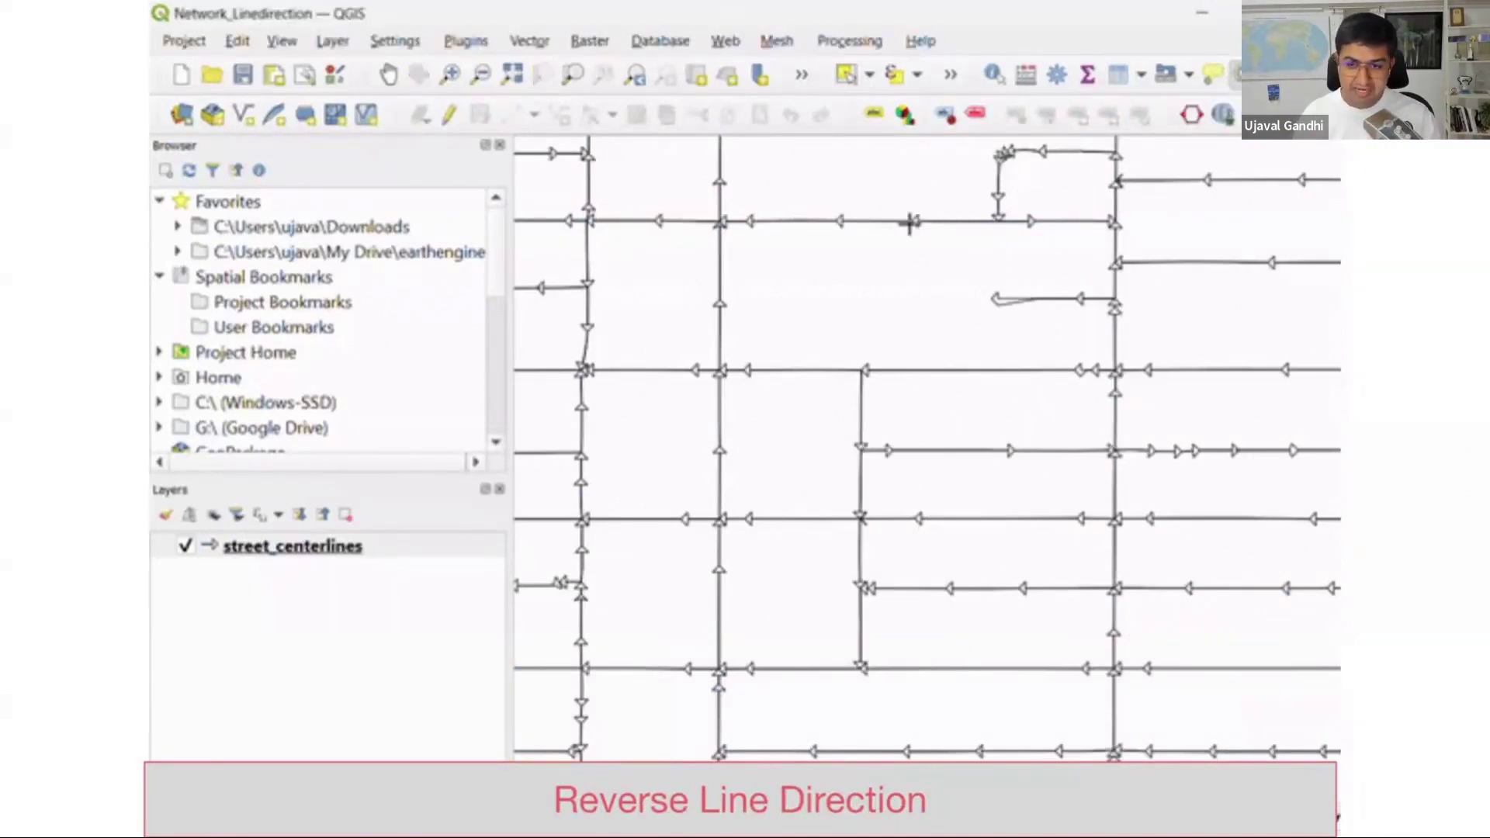
pyautogui.click(984, 450)
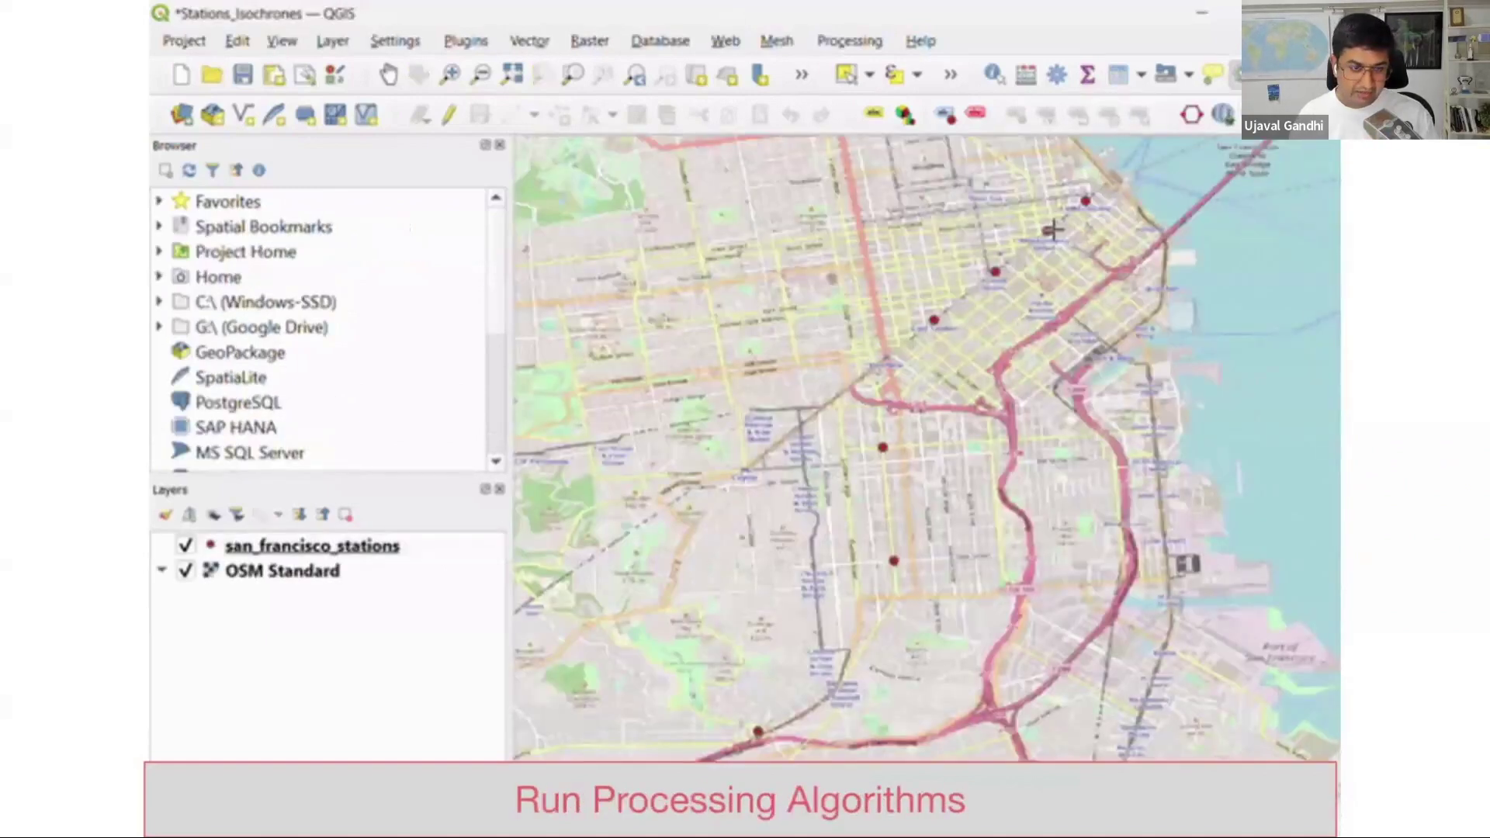
# Calculate 1000m isochrones at the central station, then a 2000m one at the southern station
pyautogui.click(884, 447)
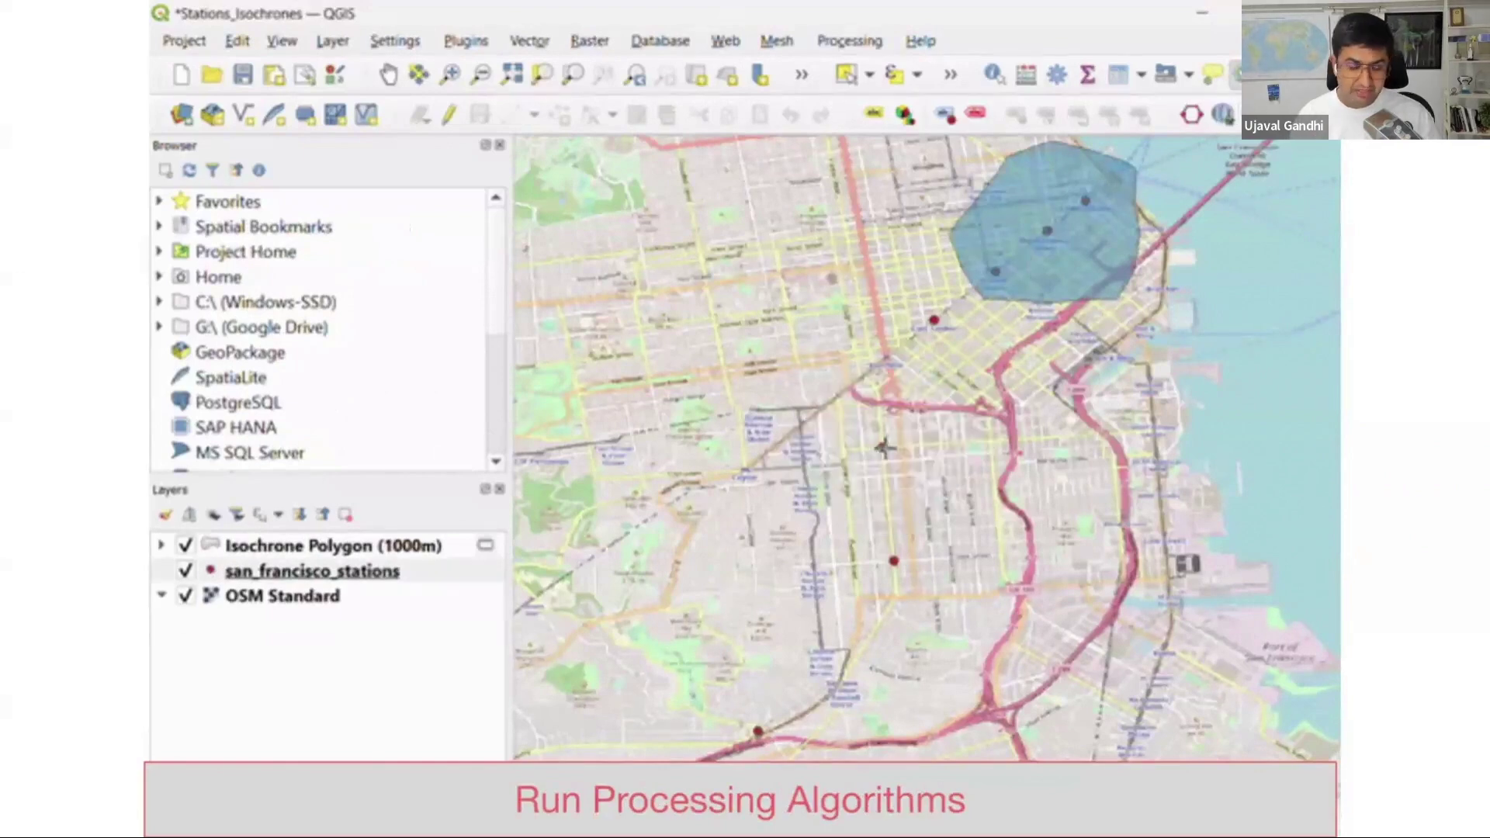
pyautogui.click(907, 423)
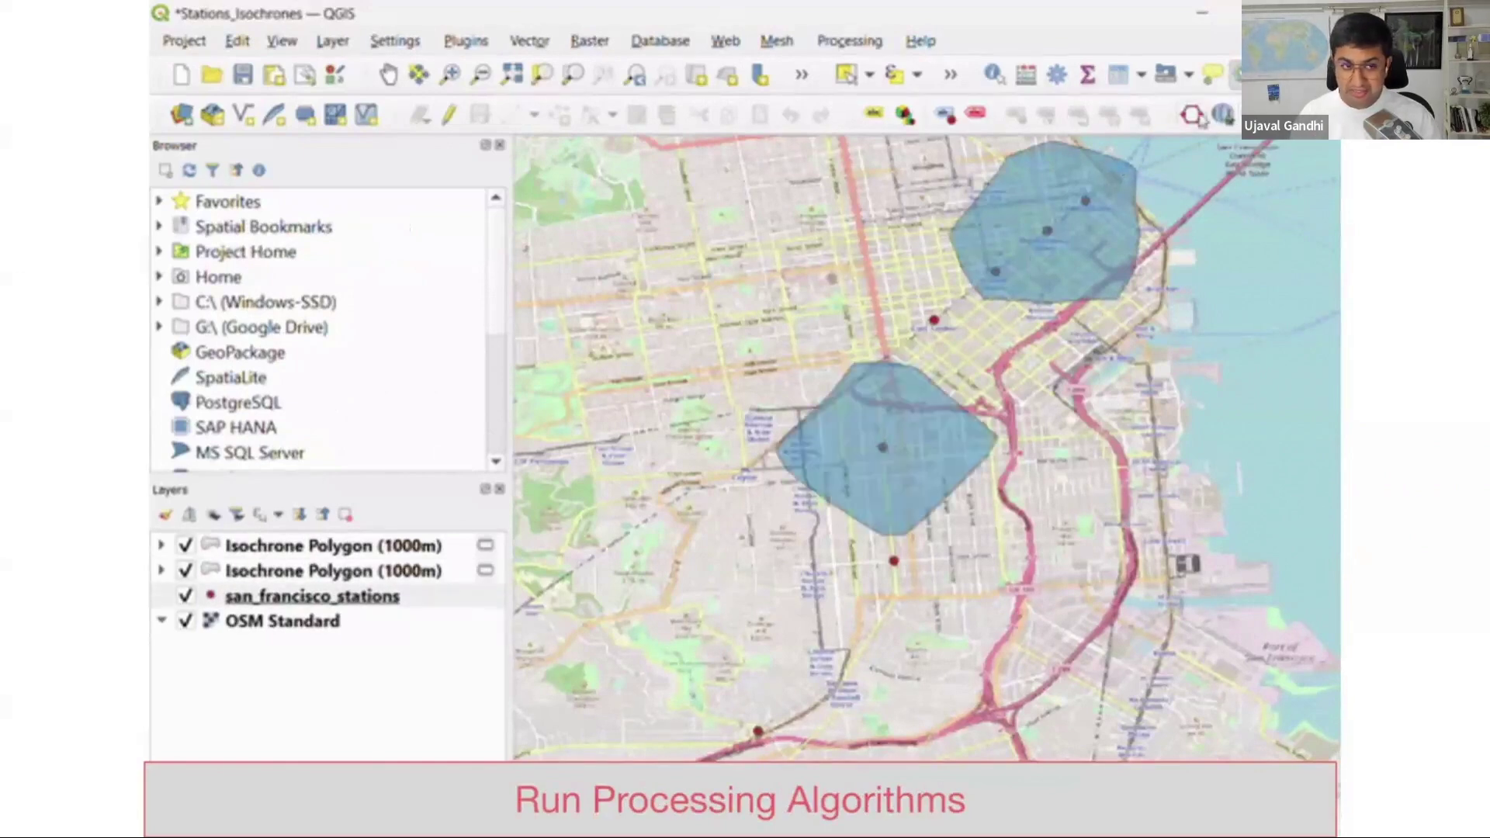
pyautogui.click(1238, 74)
pyautogui.click(1161, 133)
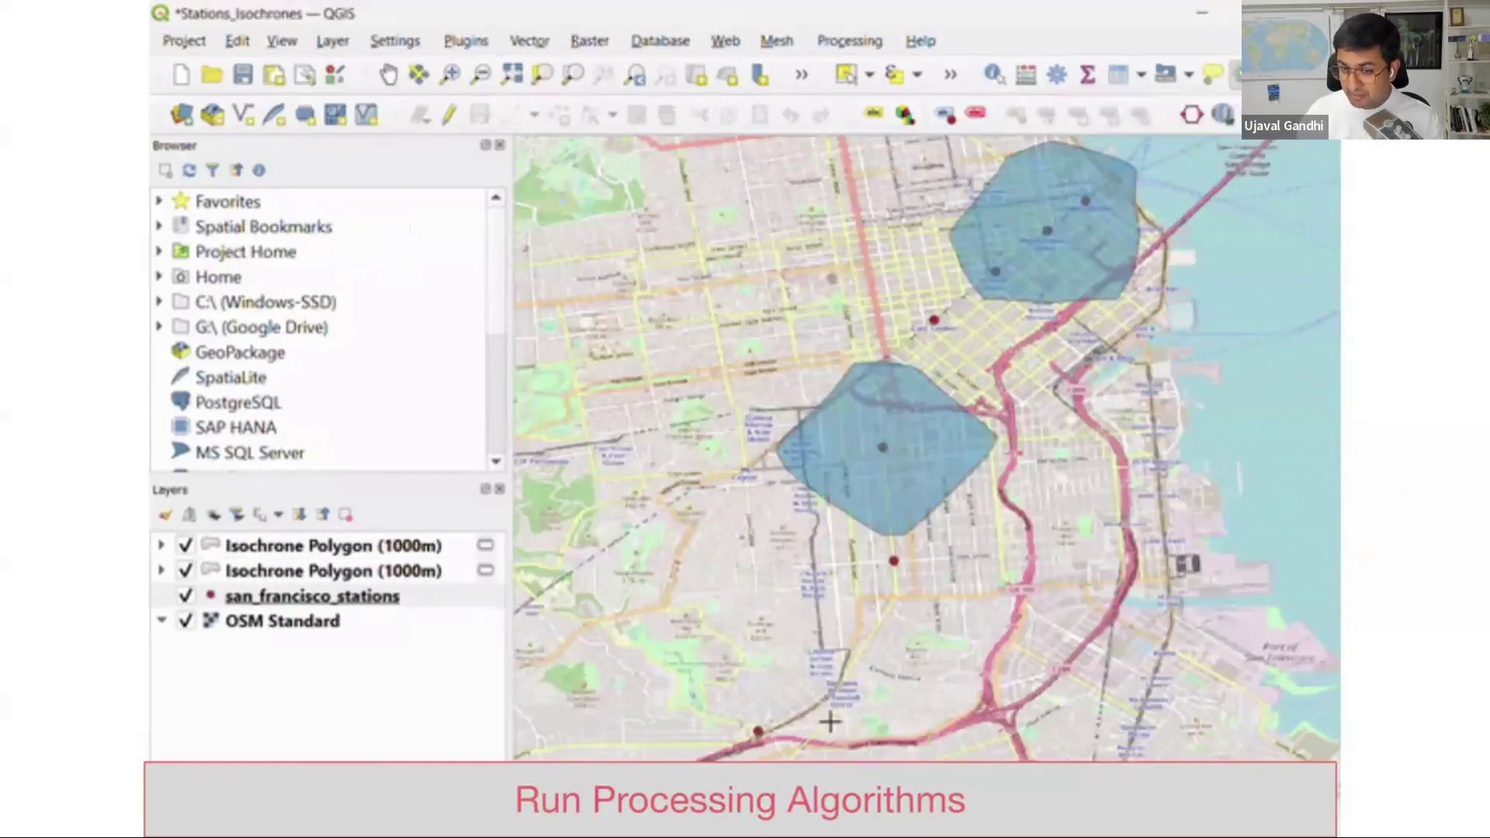
pyautogui.click(759, 727)
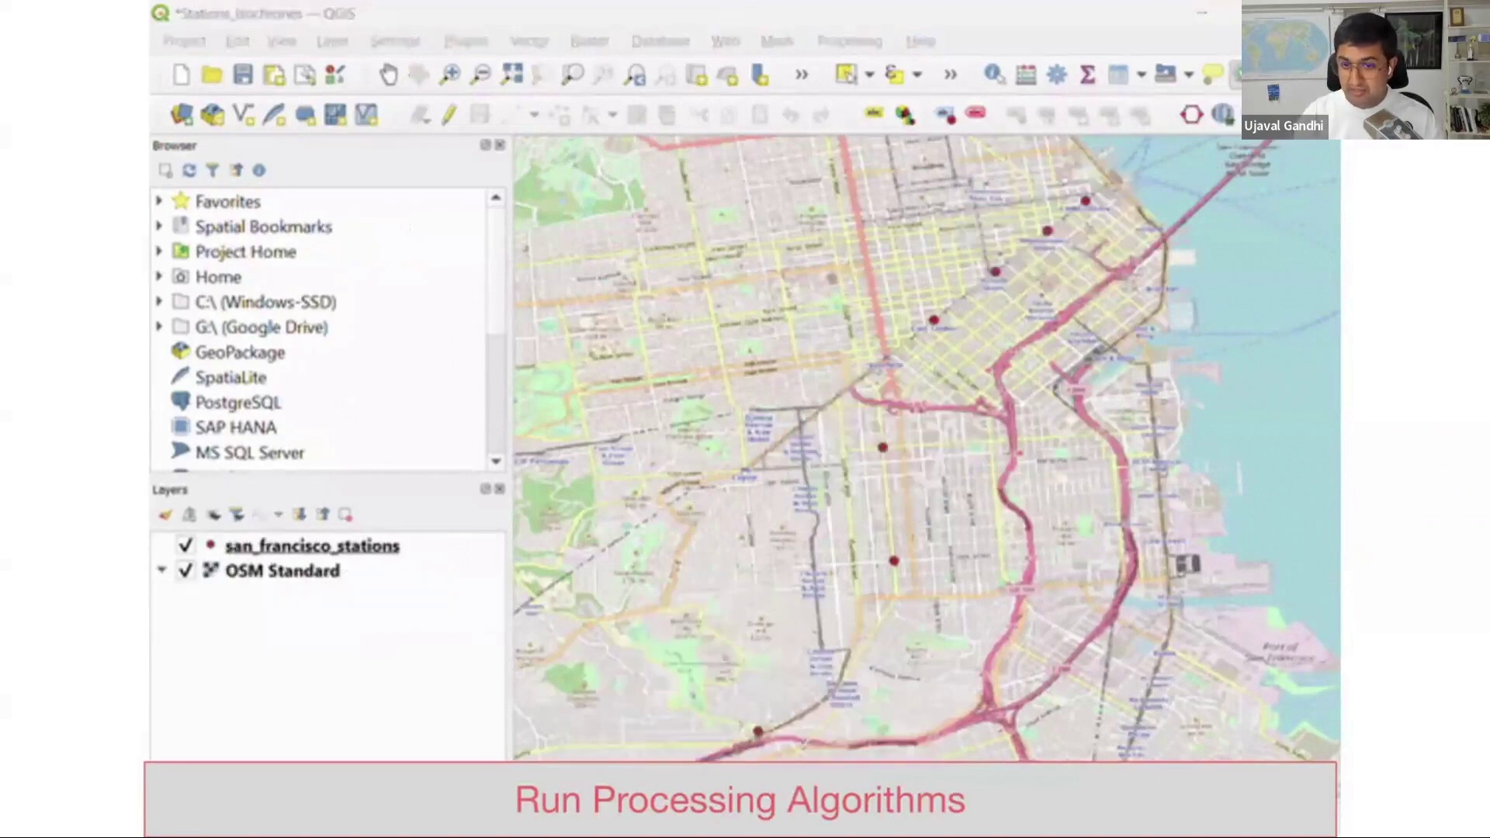
# Calculate 1000m isochrones at northeast and central stations, then 2000m at the southern station
pyautogui.click(1237, 73)
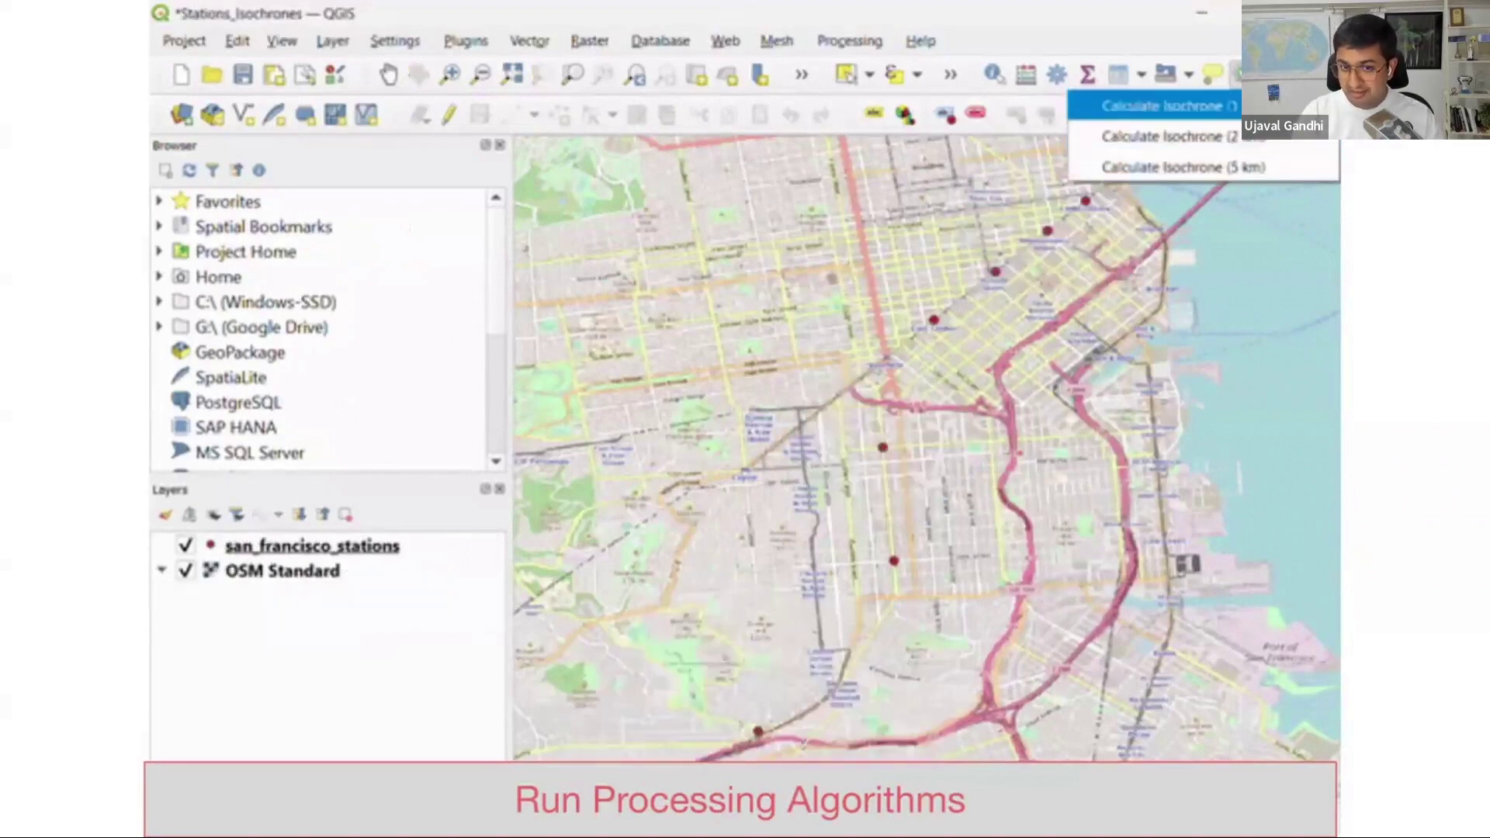
pyautogui.click(1161, 103)
pyautogui.click(1052, 228)
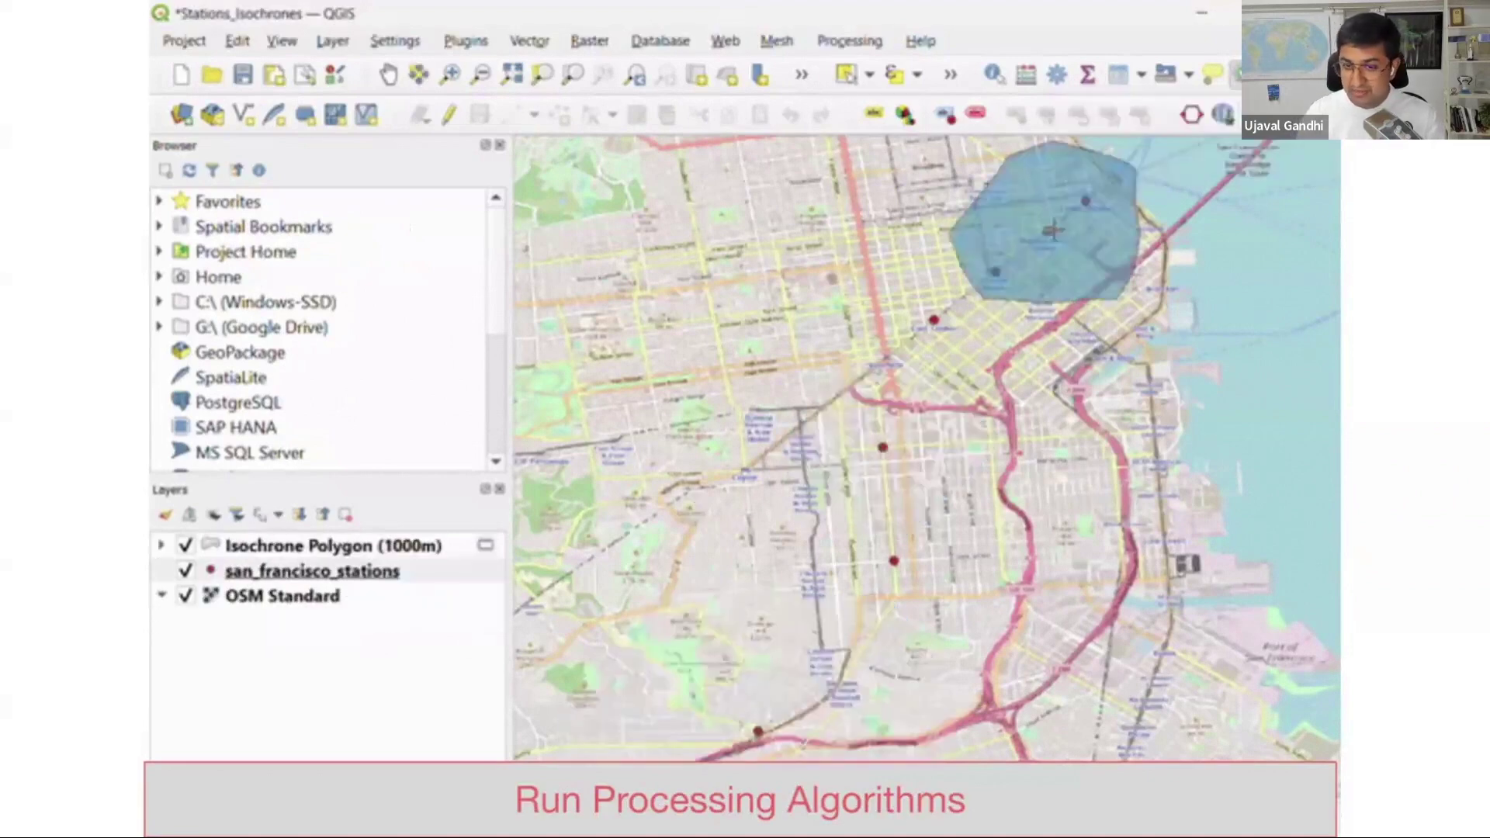
pyautogui.click(883, 447)
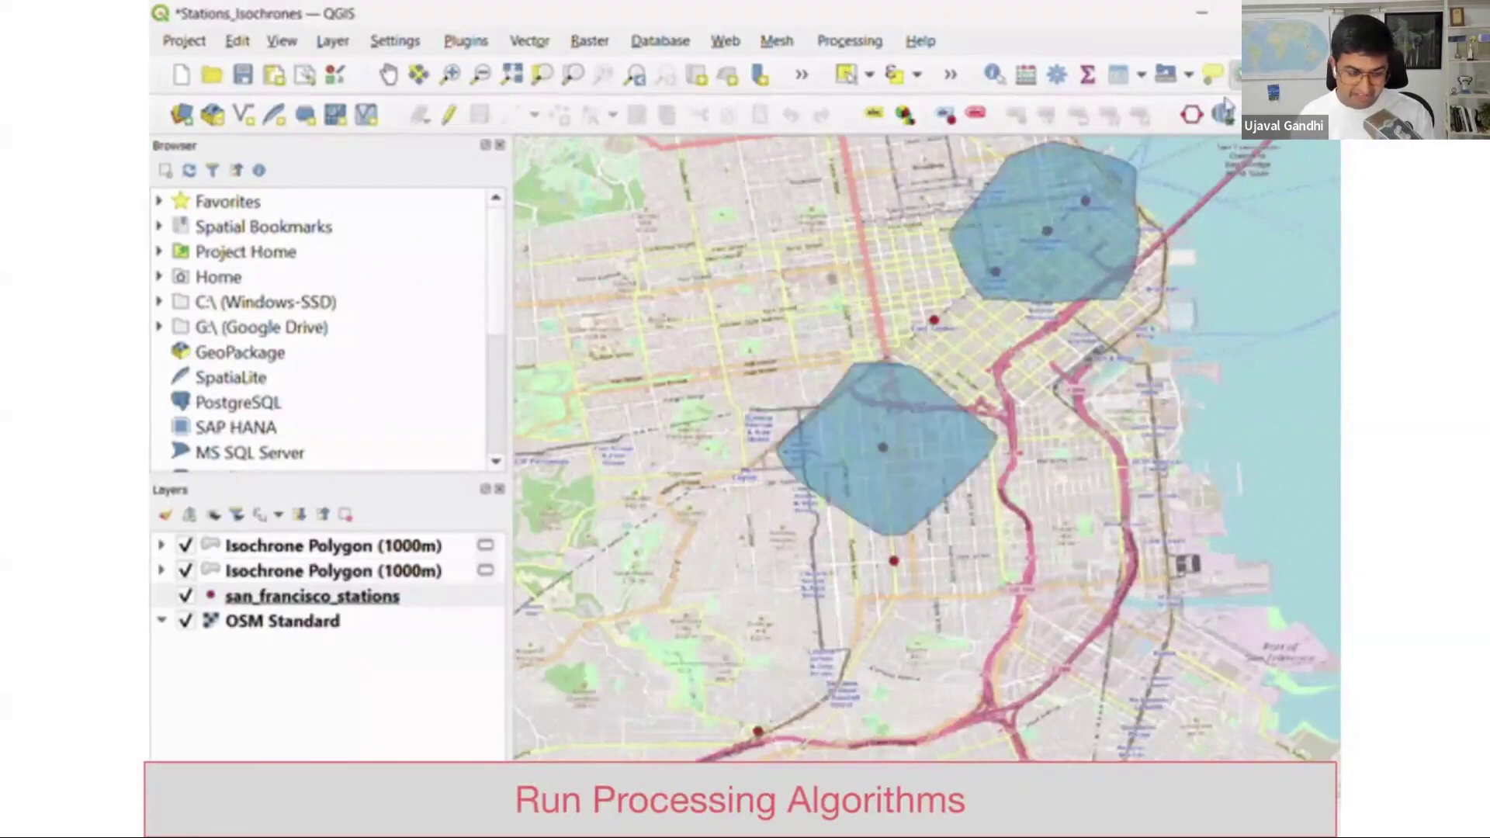
pyautogui.click(1237, 74)
pyautogui.click(1161, 104)
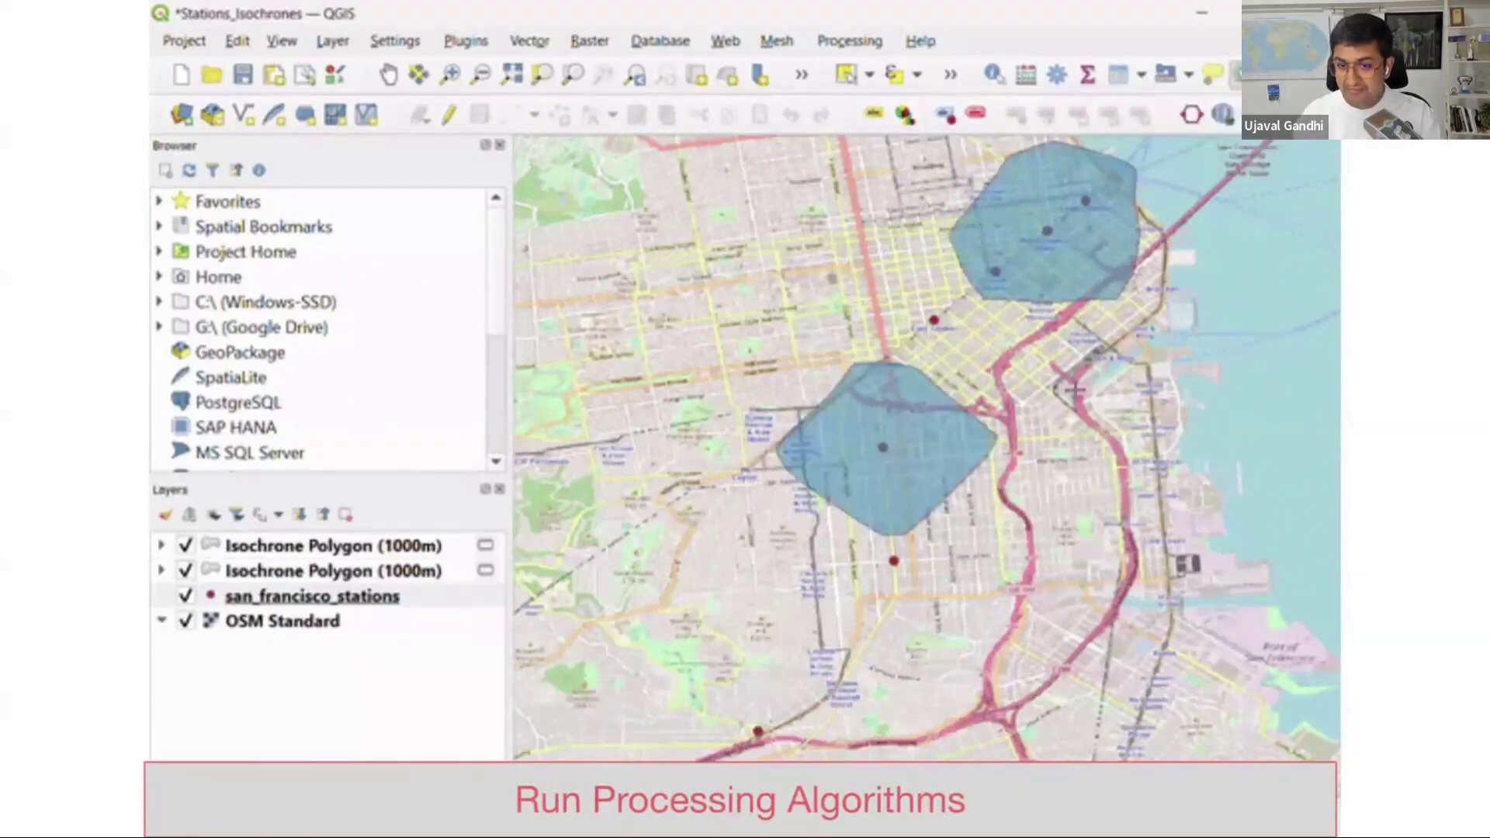
pyautogui.click(758, 727)
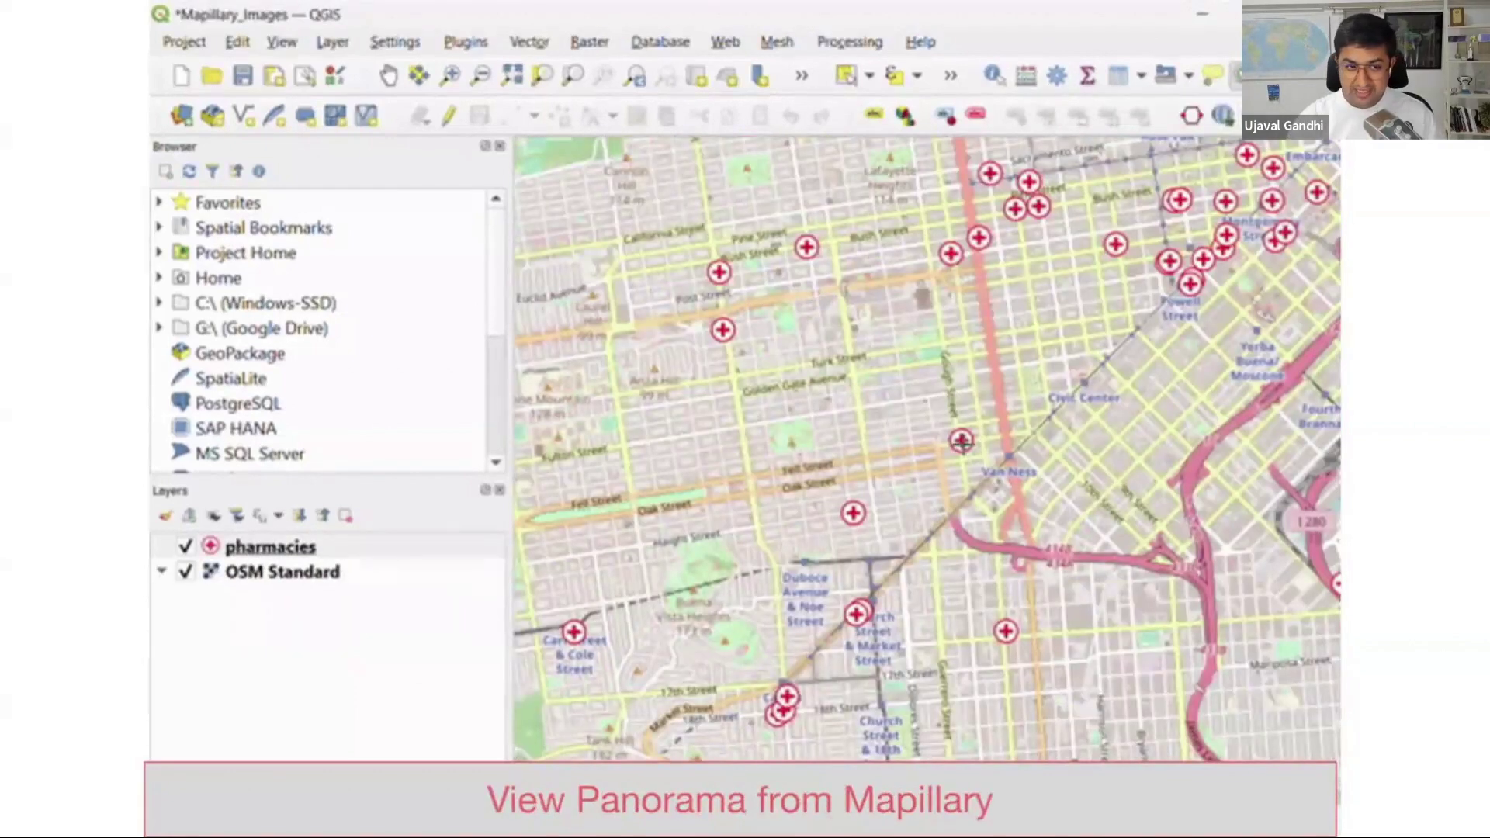
# View and close Mapillary panoramas for the Van Ness pharmacy and a second pharmacy
pyautogui.click(960, 440)
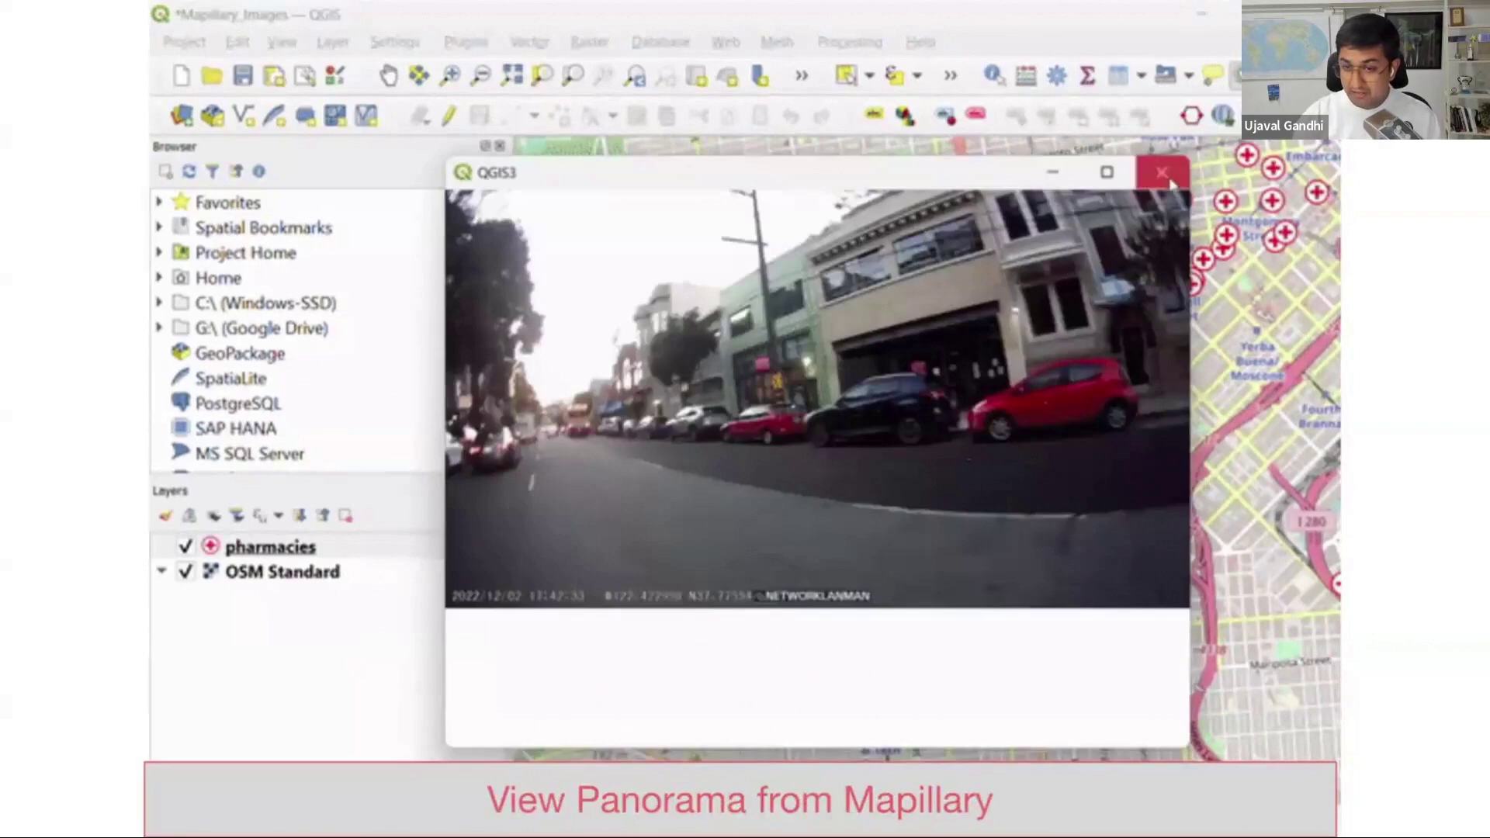
pyautogui.click(1165, 173)
pyautogui.click(855, 513)
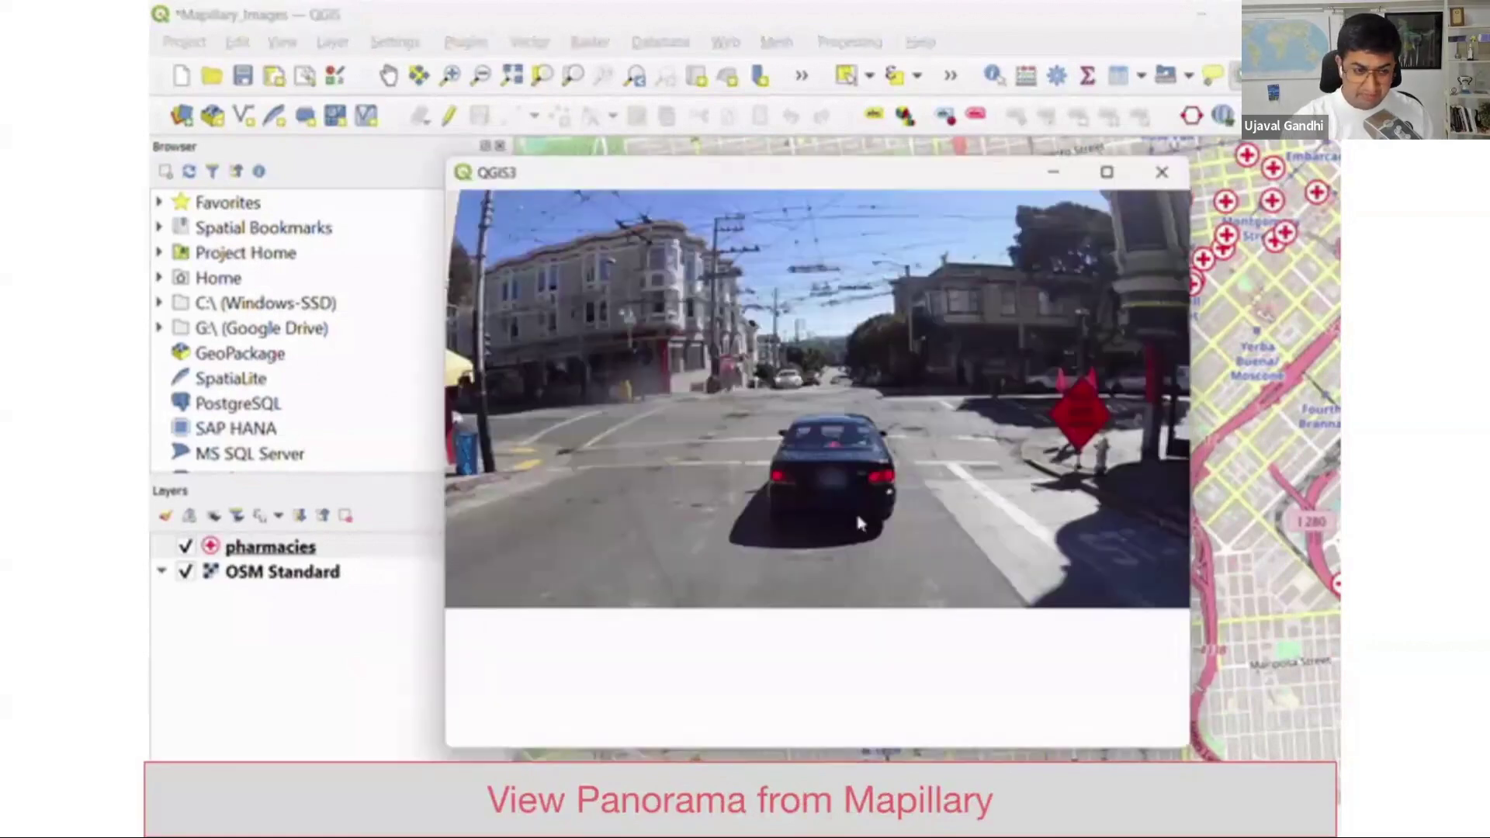
pyautogui.click(1161, 175)
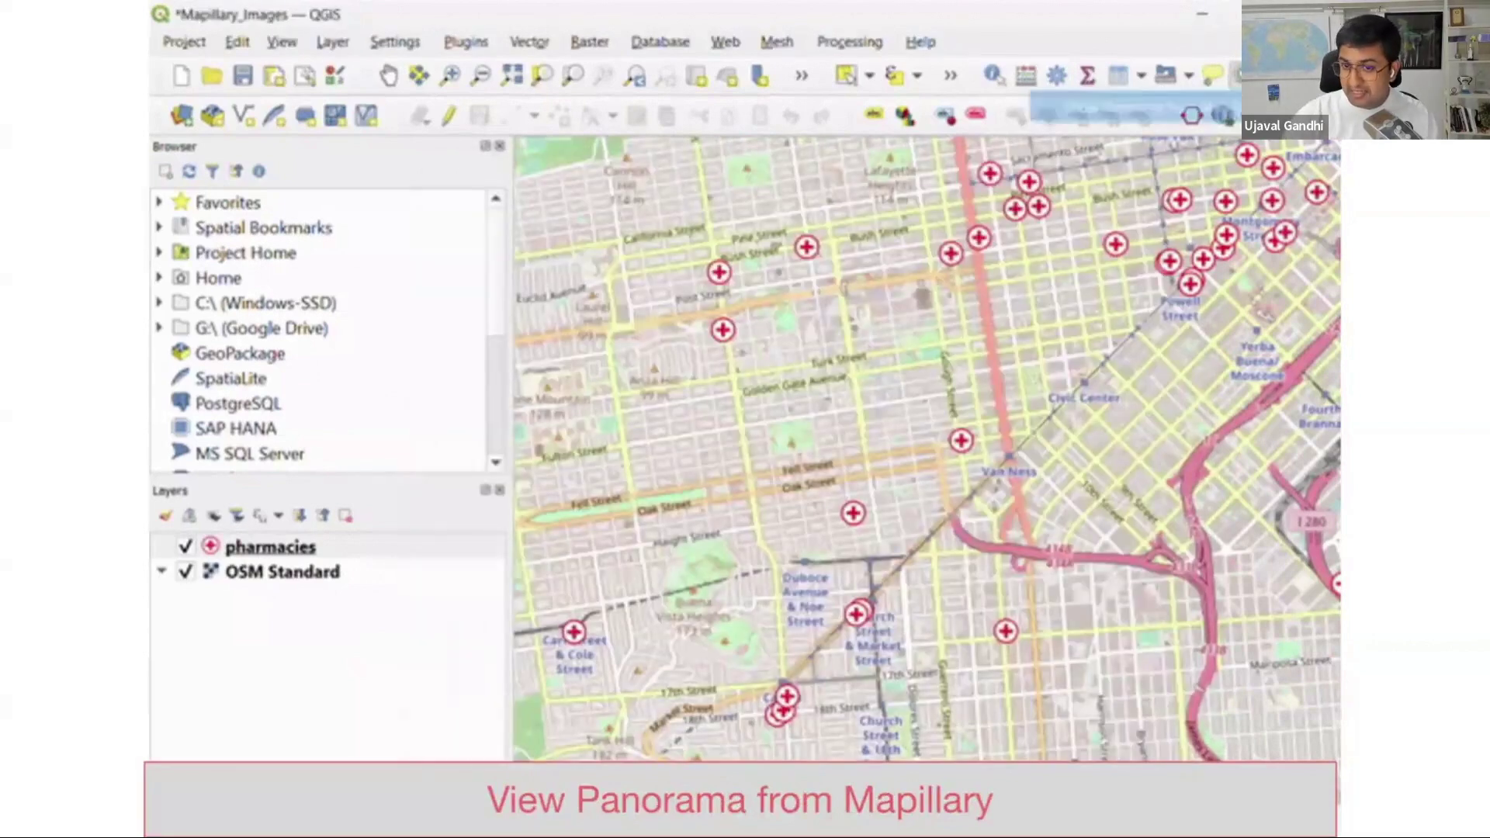
# Reopen and close the panoramas again, ending at the Van Ness pharmacy
pyautogui.click(960, 440)
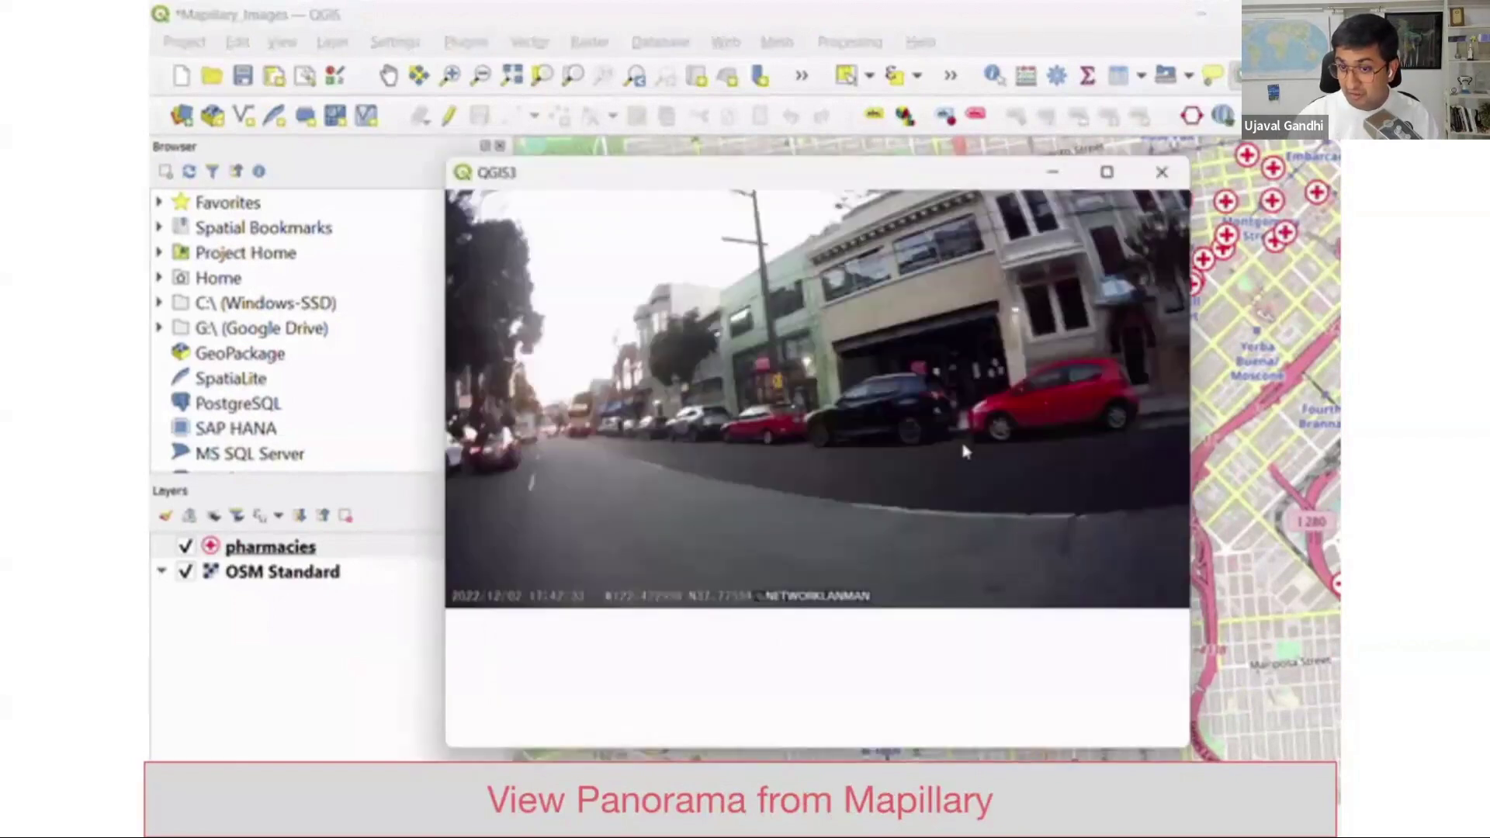
pyautogui.click(1162, 172)
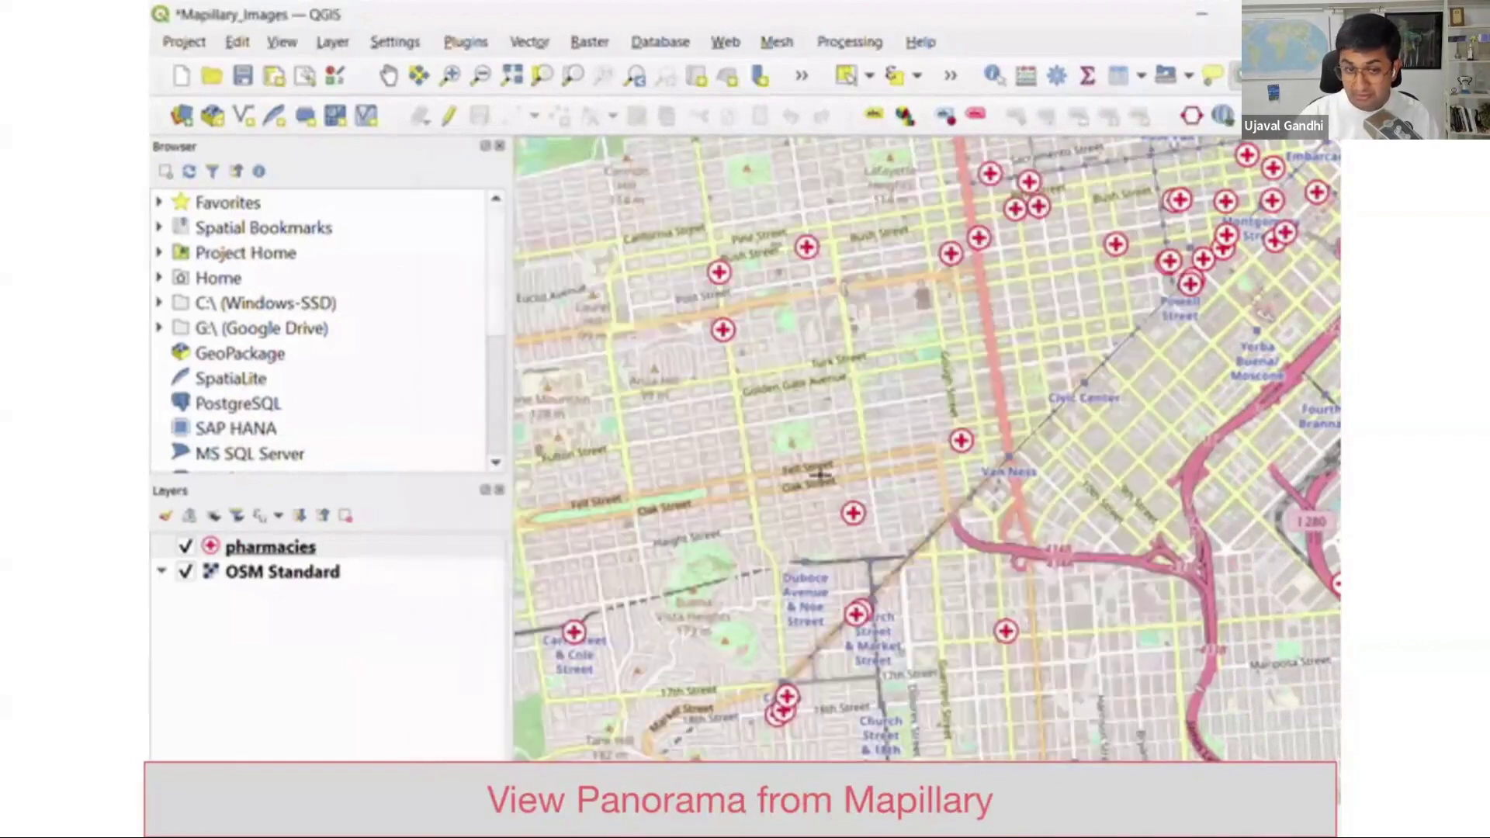
pyautogui.click(854, 513)
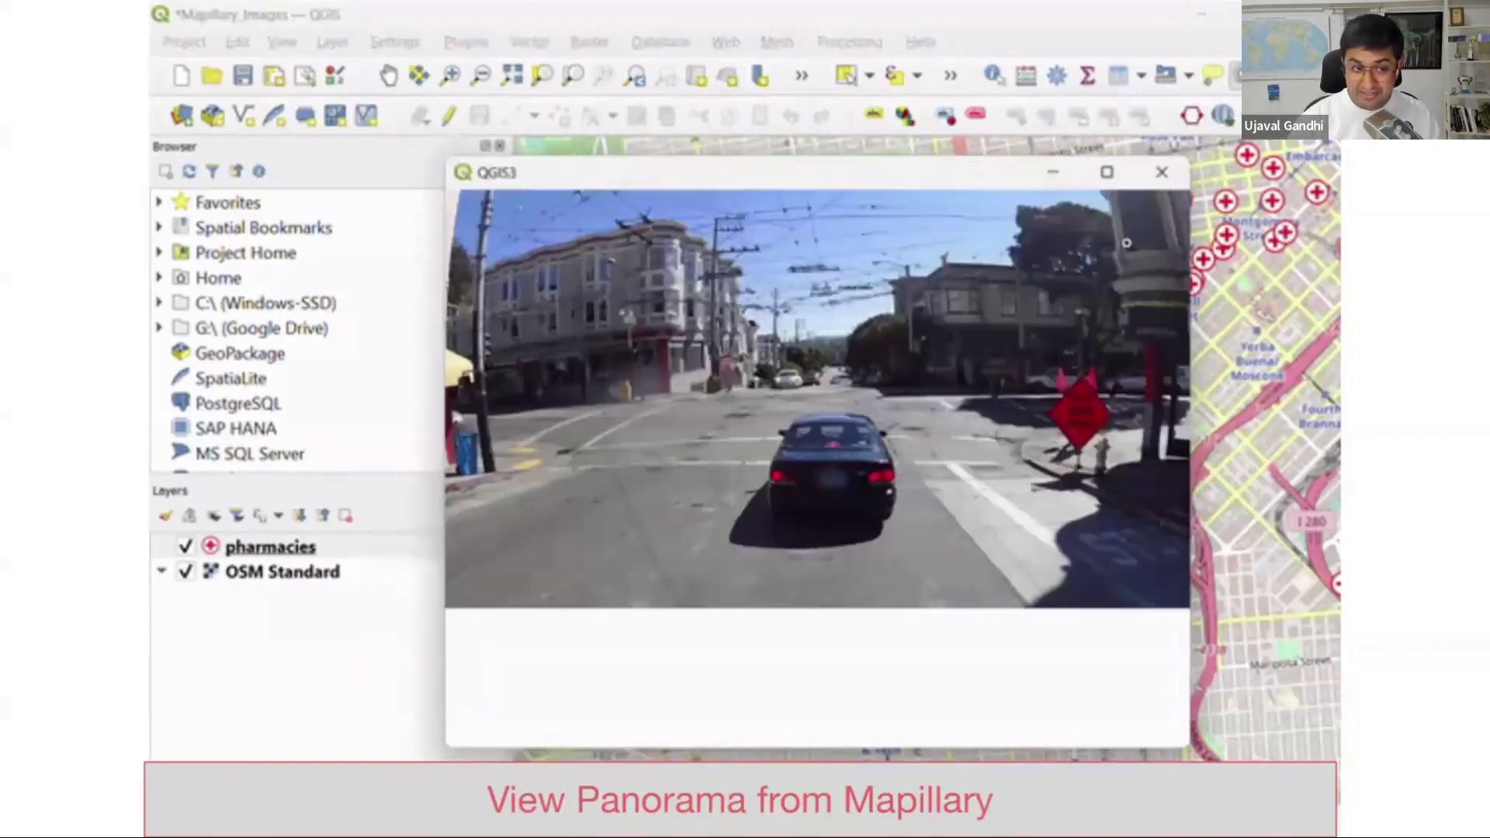
pyautogui.click(1161, 172)
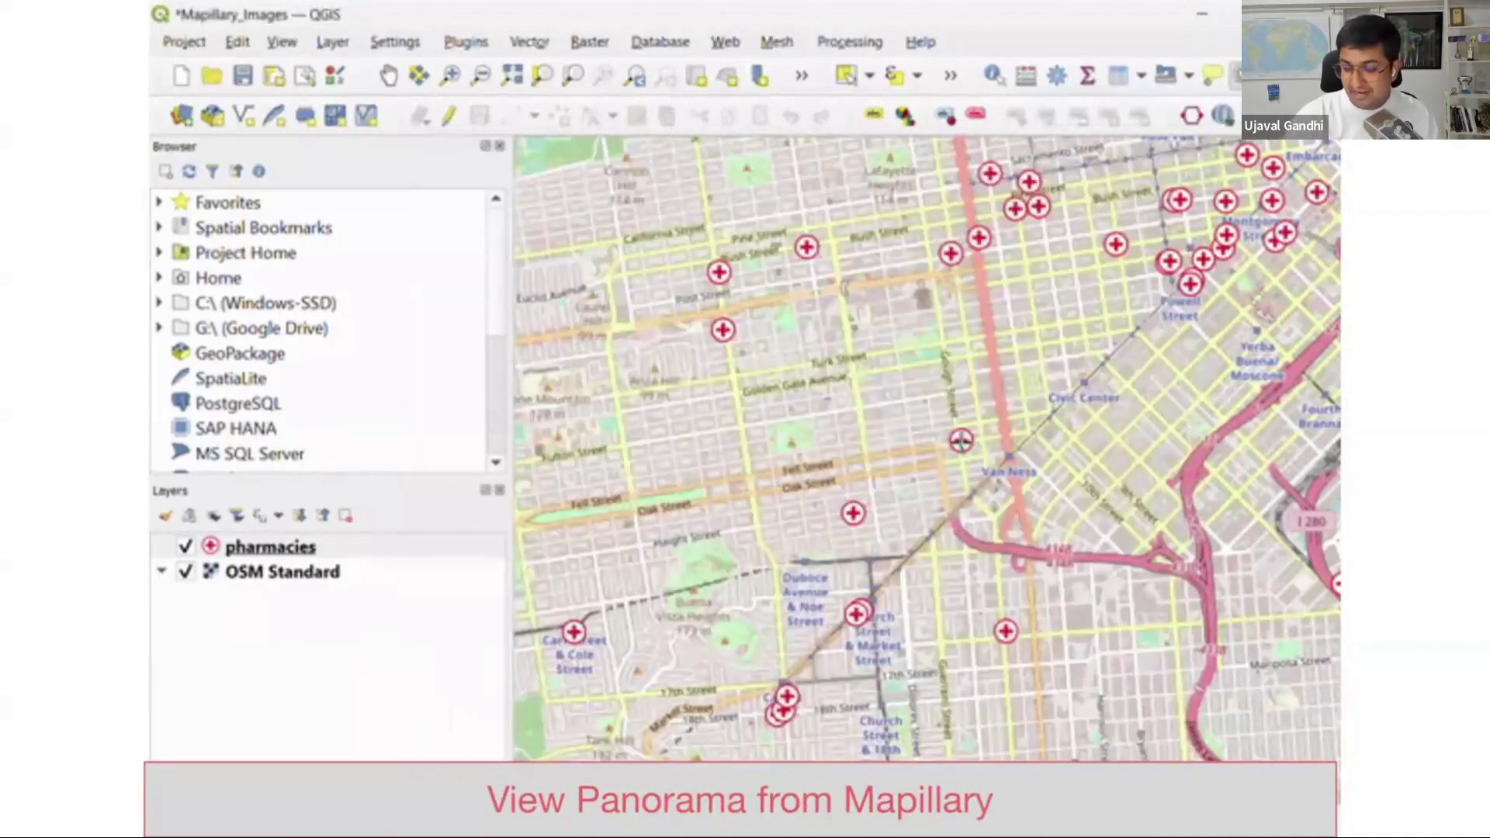
pyautogui.click(961, 440)
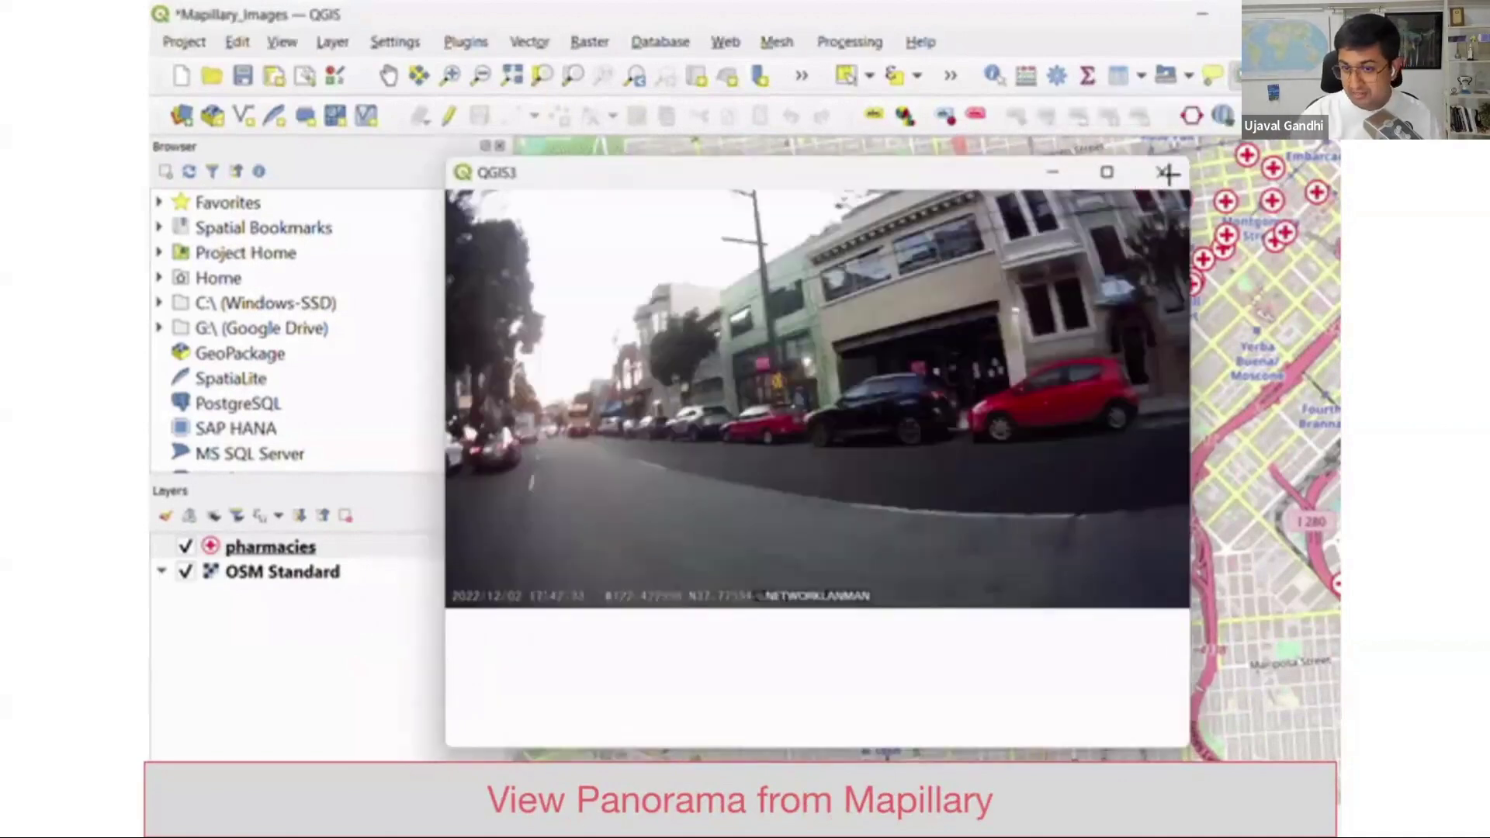
pyautogui.click(1165, 171)
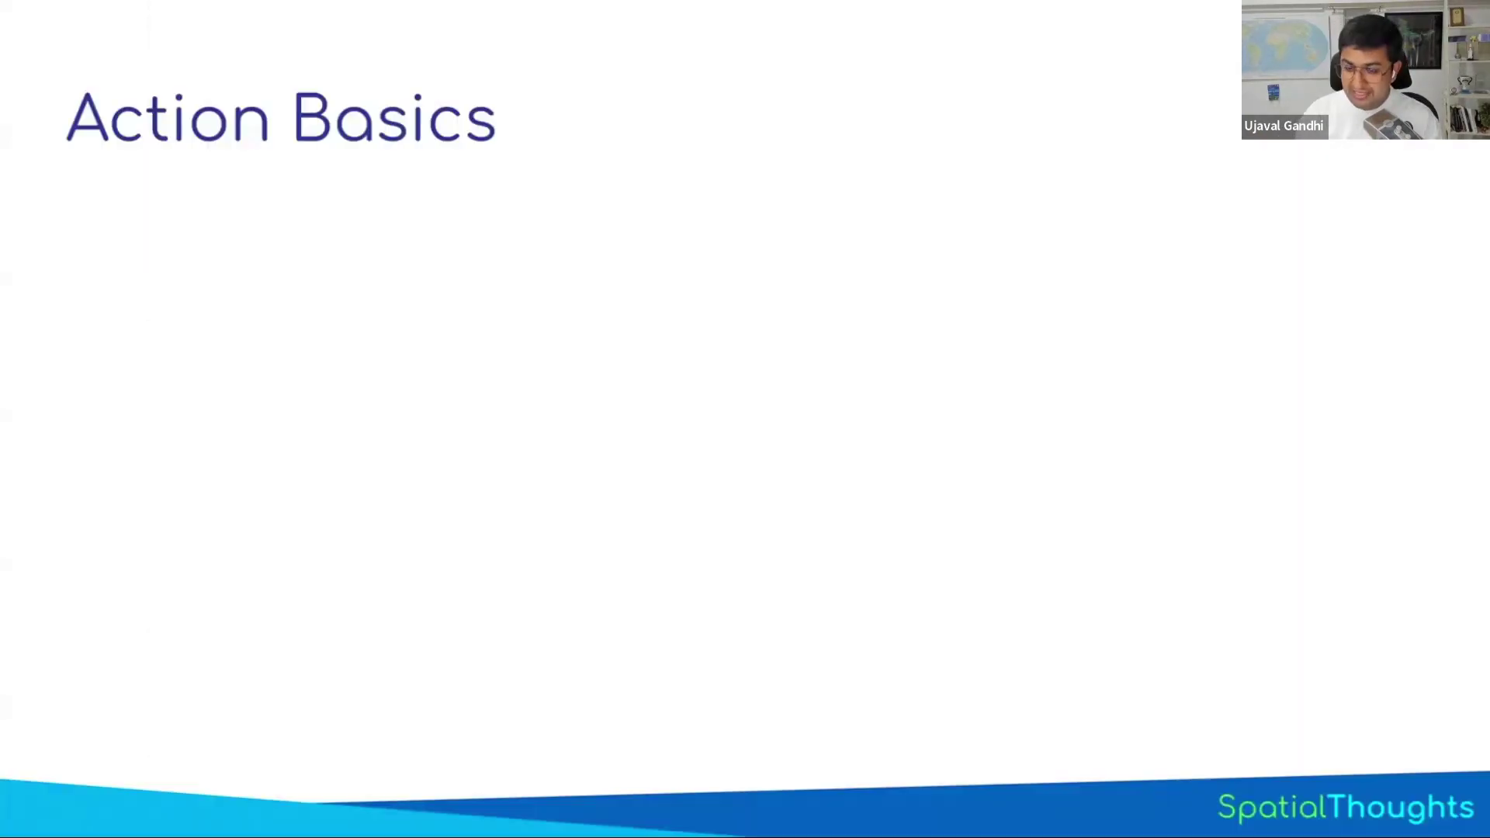